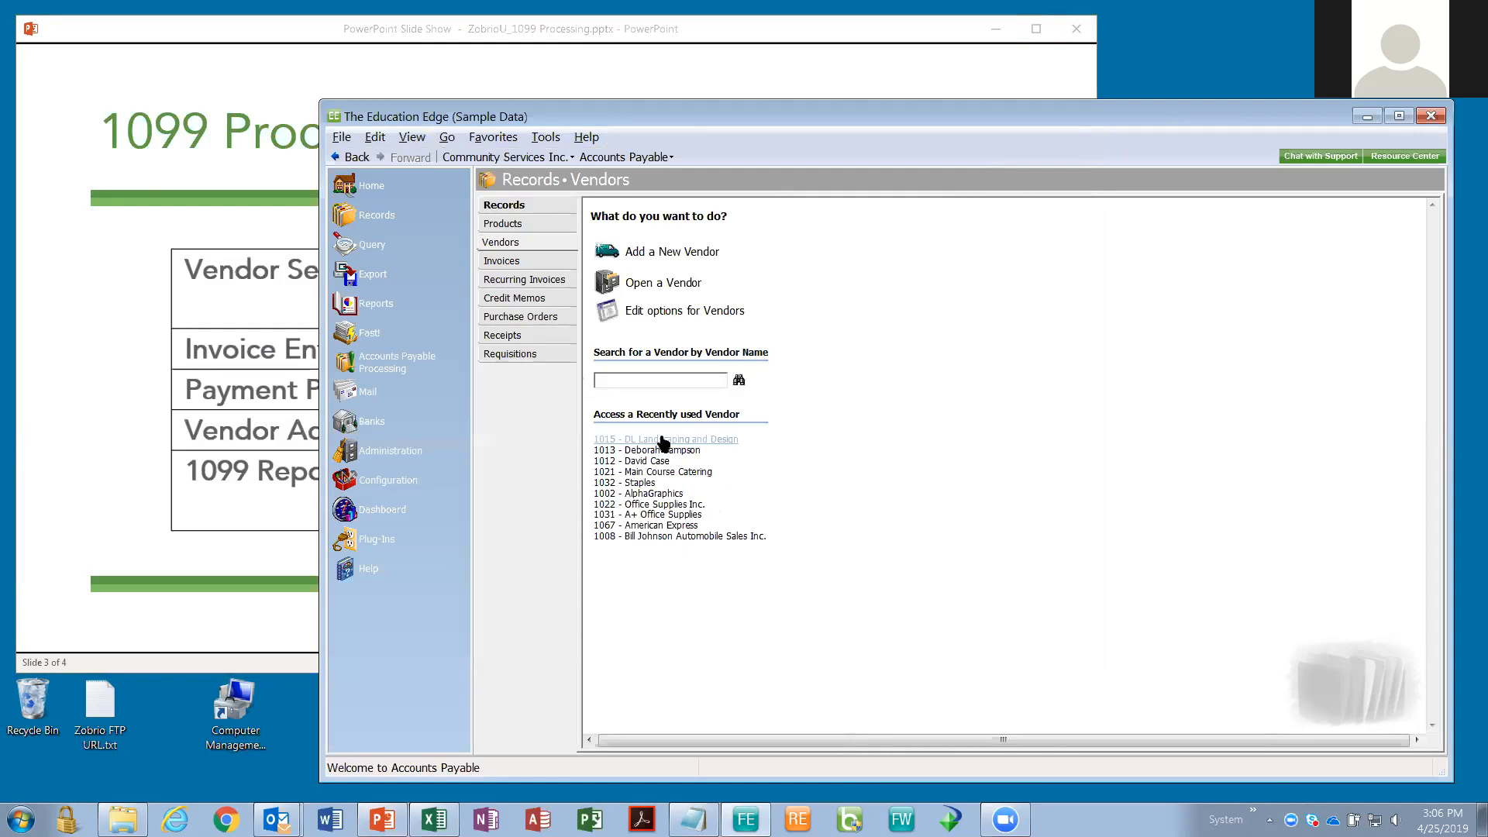
Step: Open the DL Landscaping and Design vendor record and consult the 1099 Processing Workflow slide in PowerPoint before returning to the record
click(662, 440)
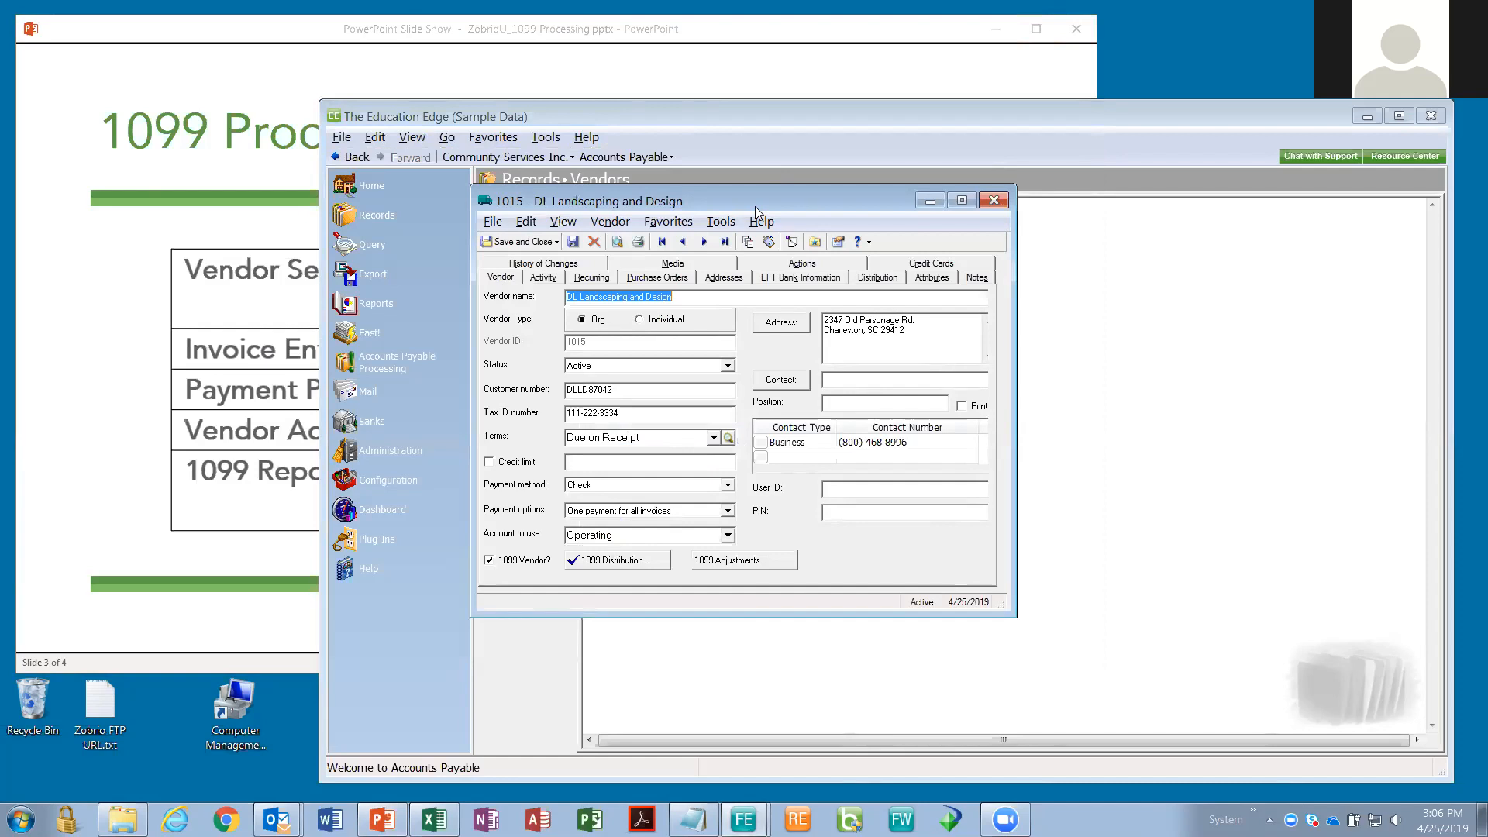
drag(755, 206, 562, 333)
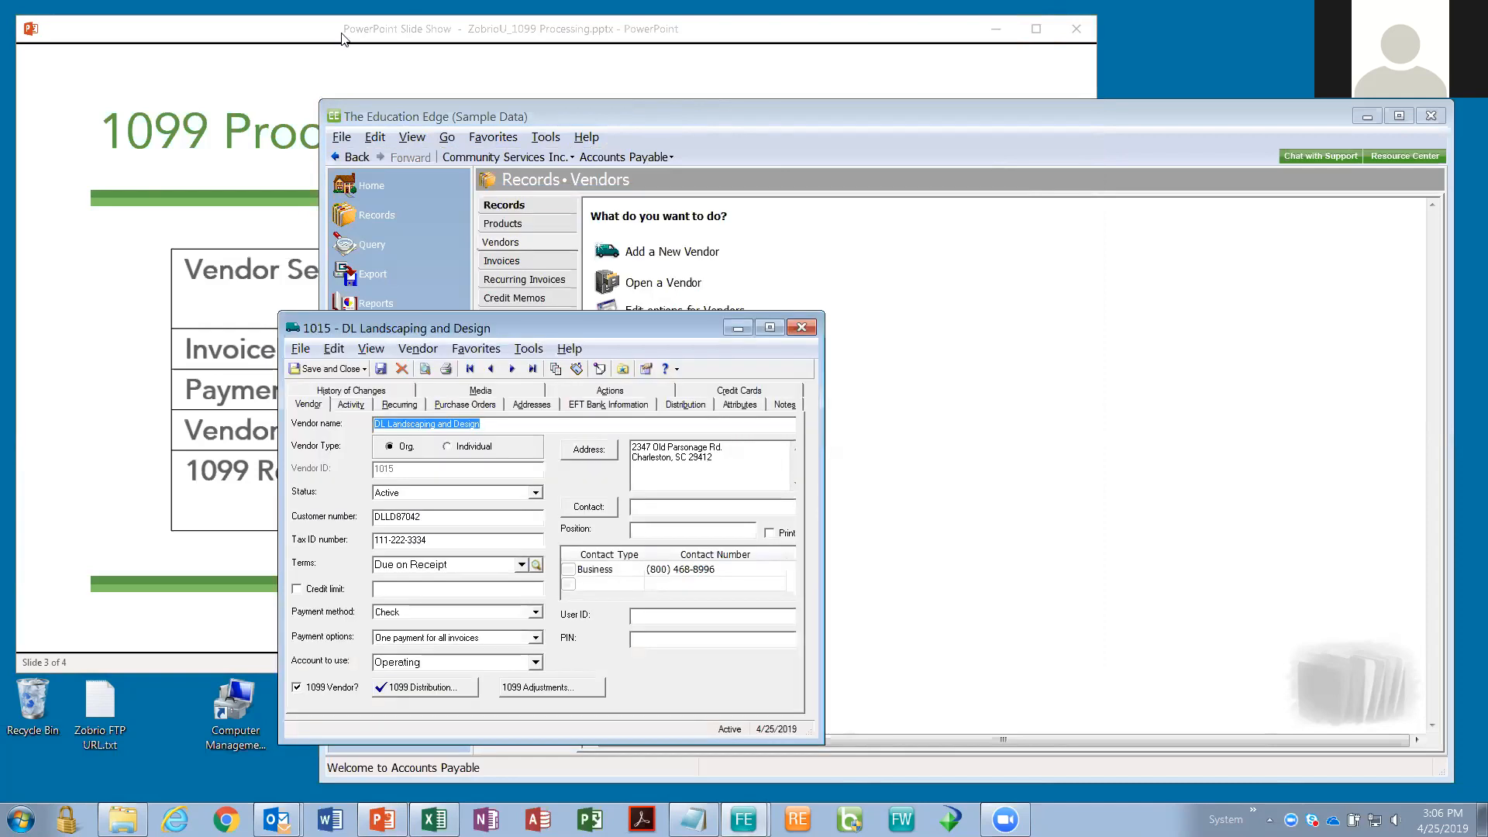
click(344, 39)
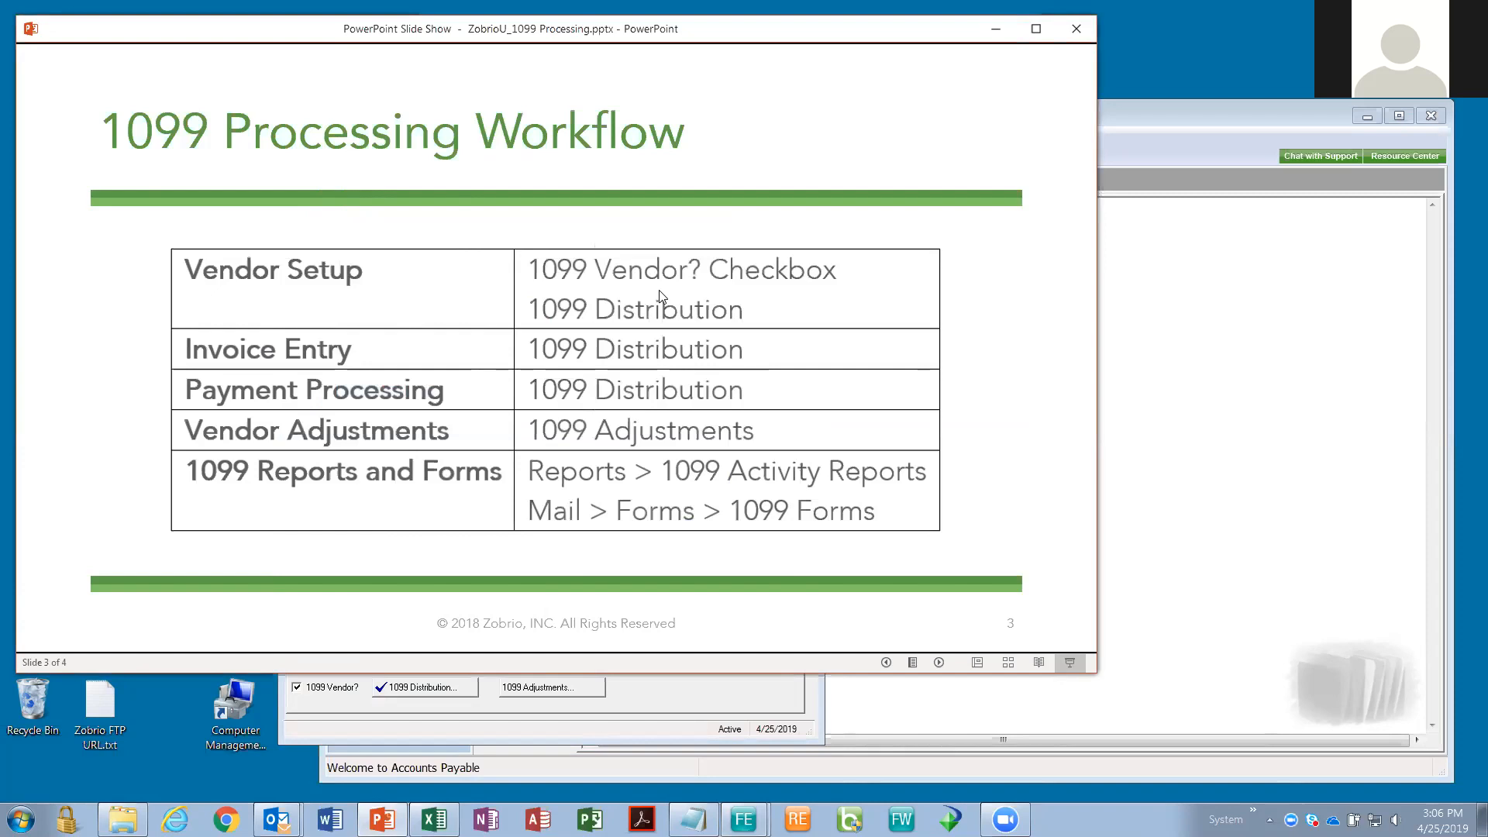
click(696, 697)
drag(589, 330, 915, 265)
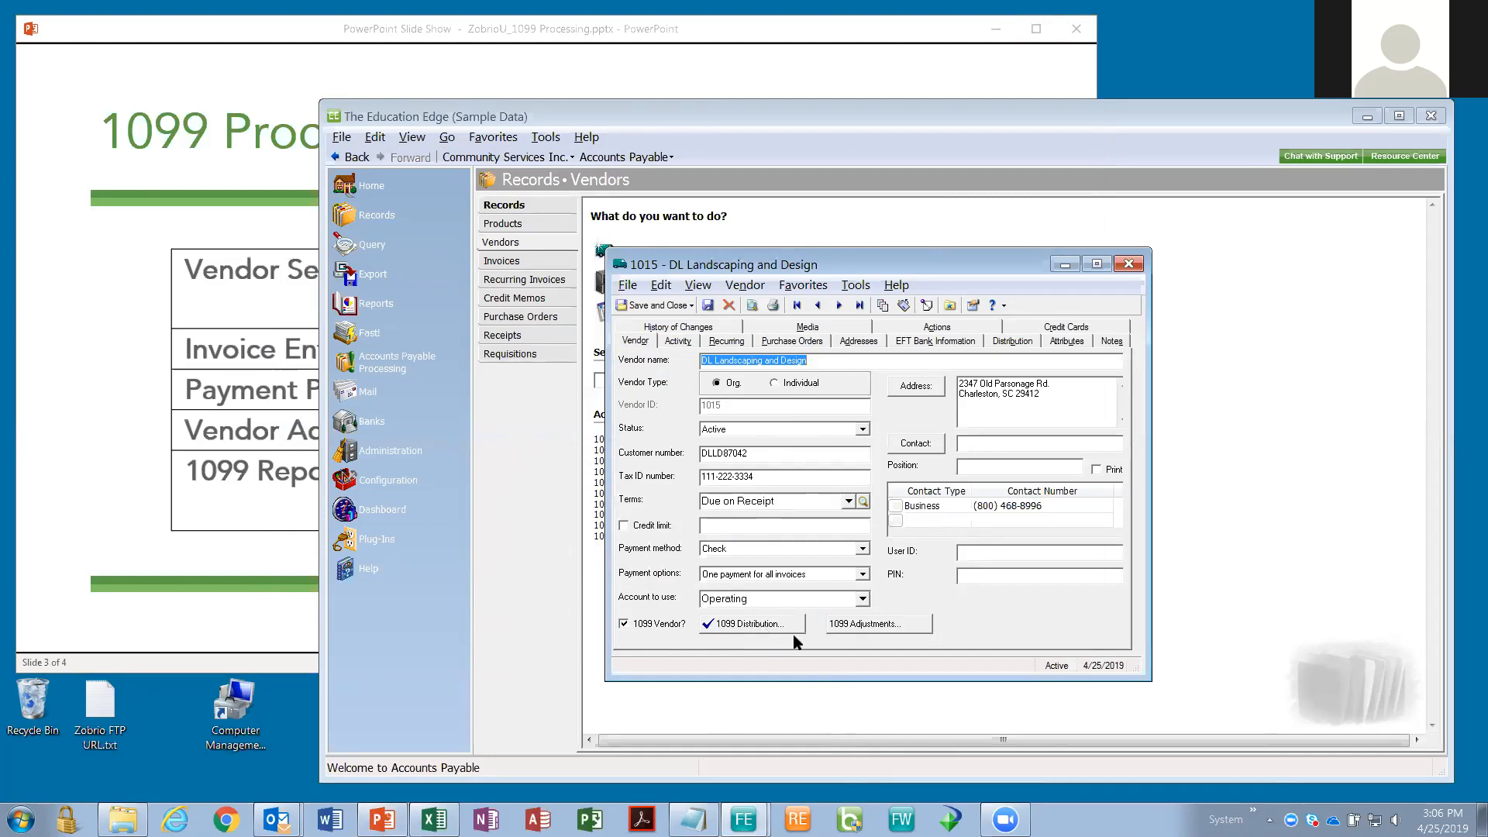
Step: Review the vendor's default 1099 distribution and leave it without making changes
click(761, 287)
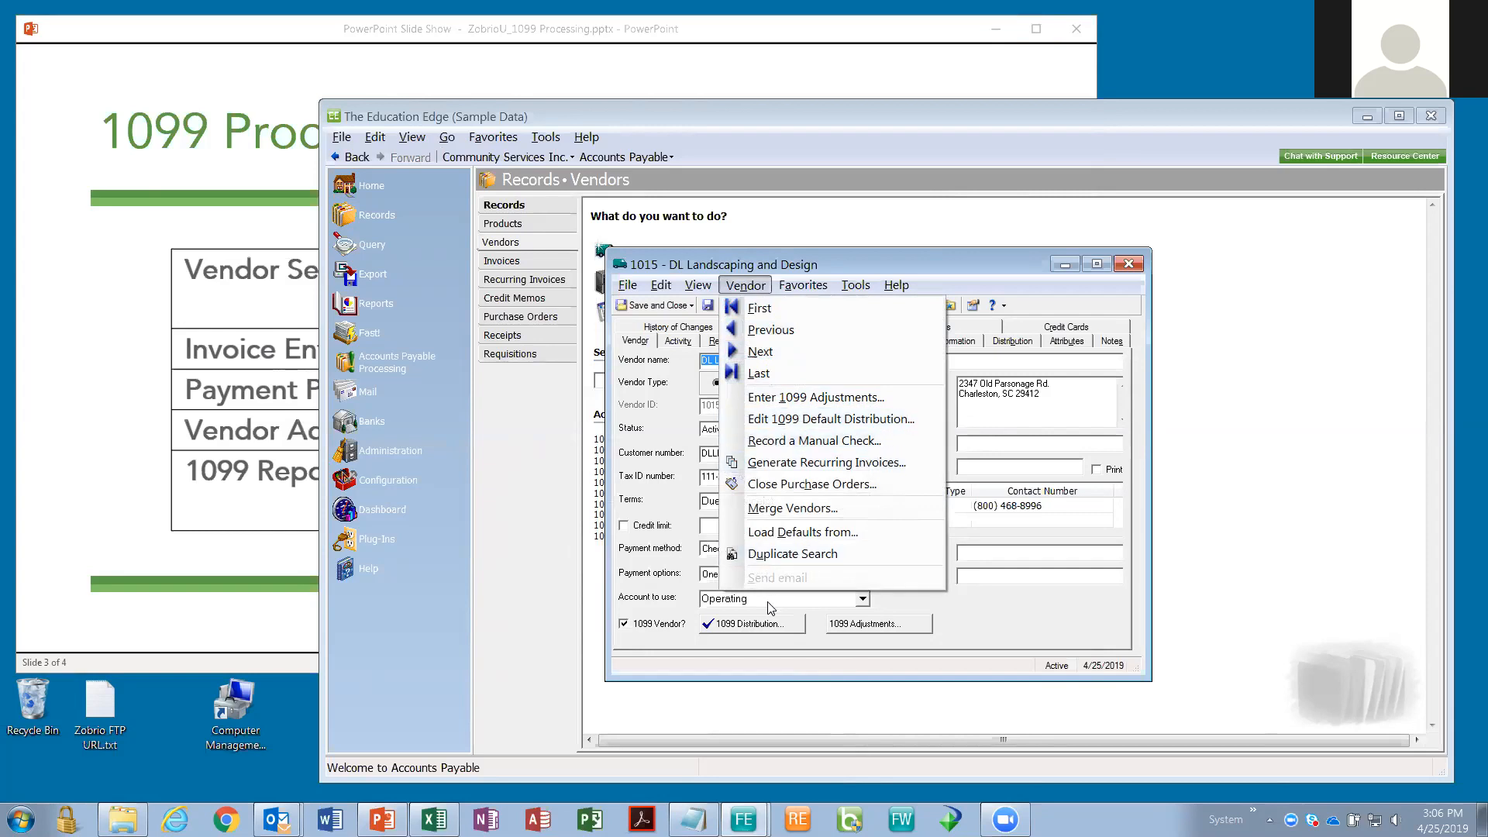
click(751, 628)
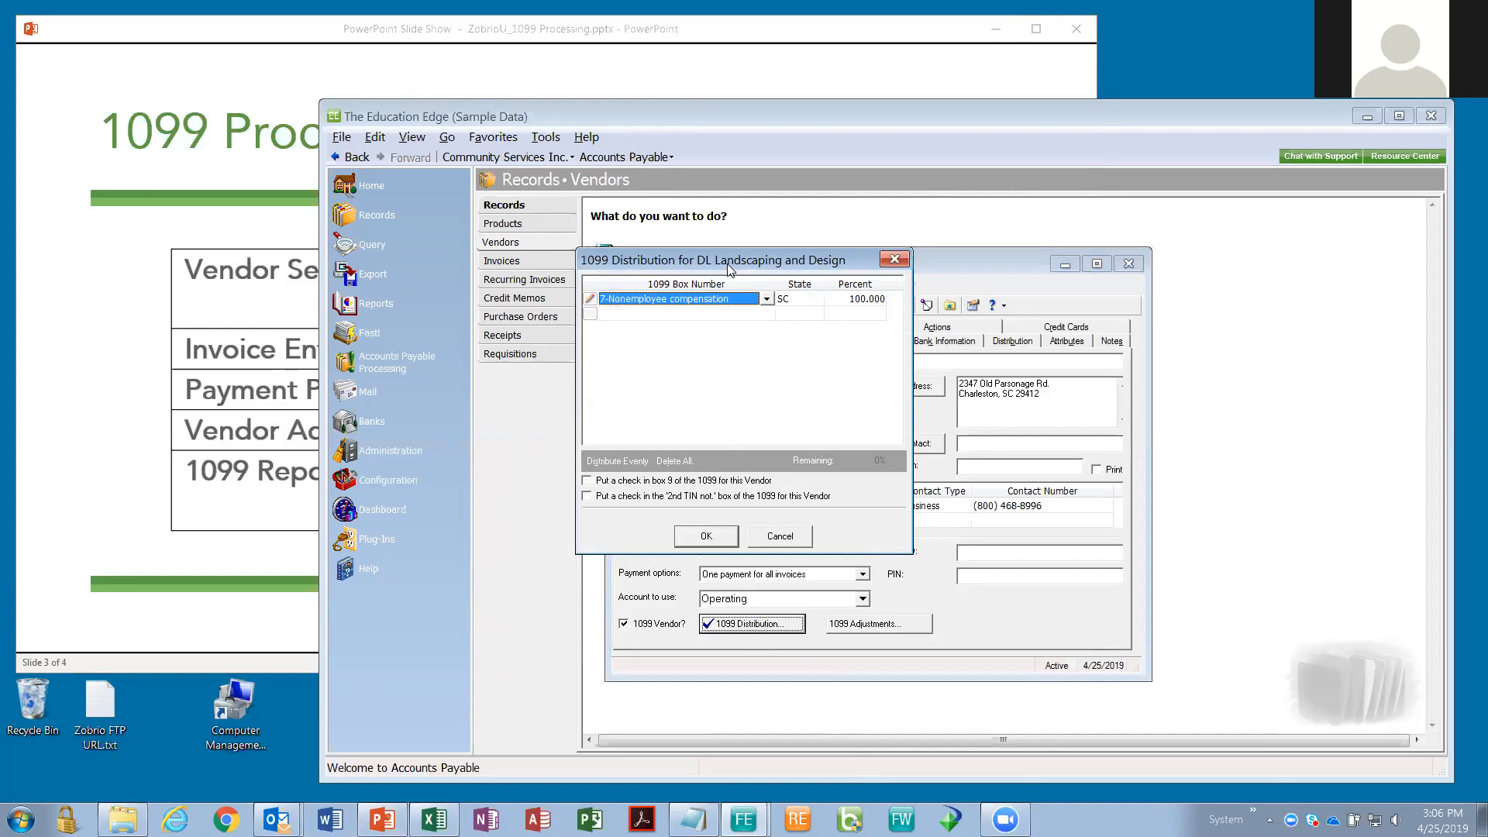
drag(727, 264, 955, 316)
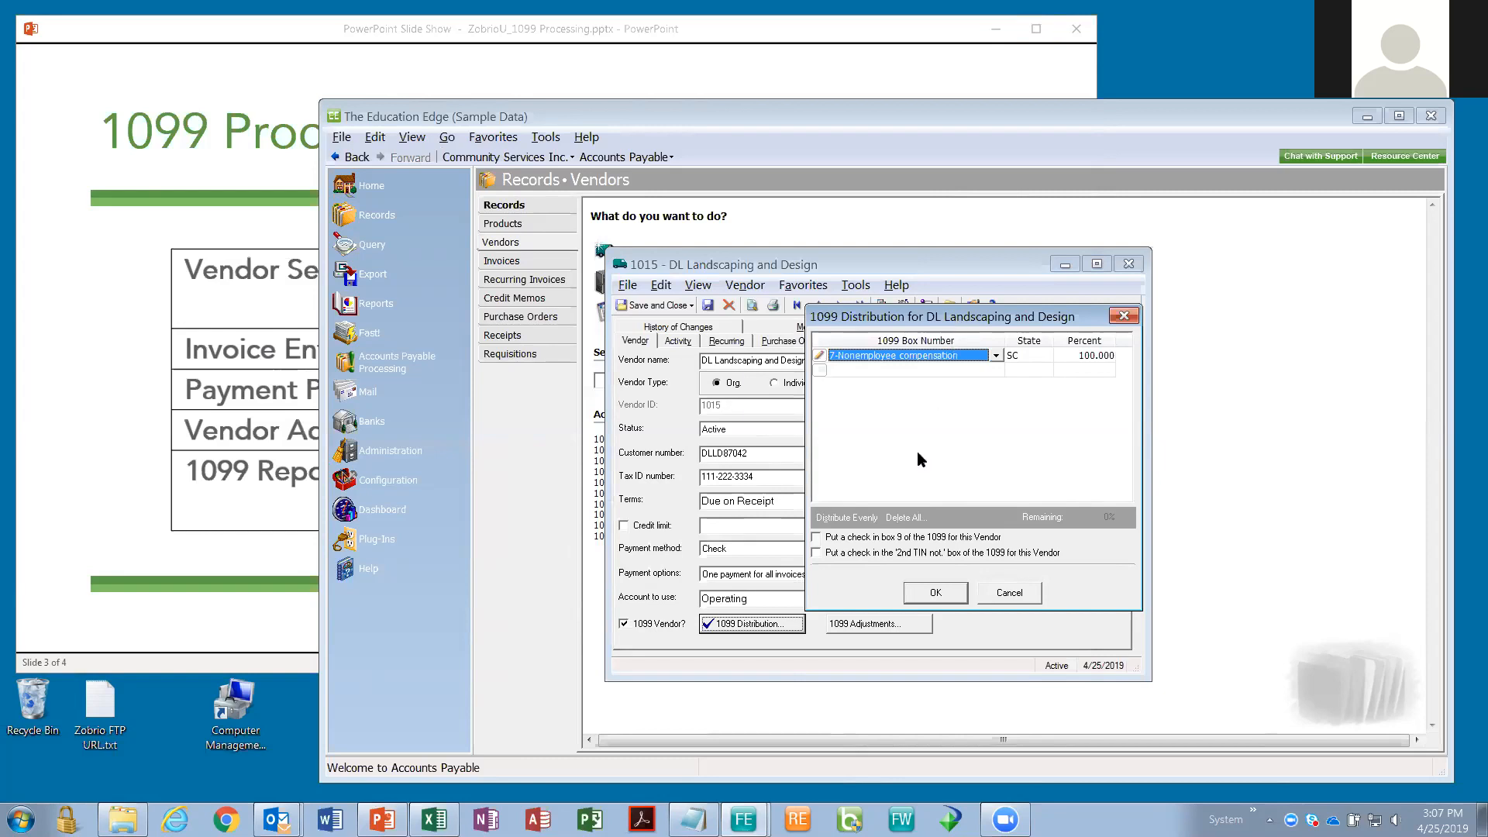
click(1008, 595)
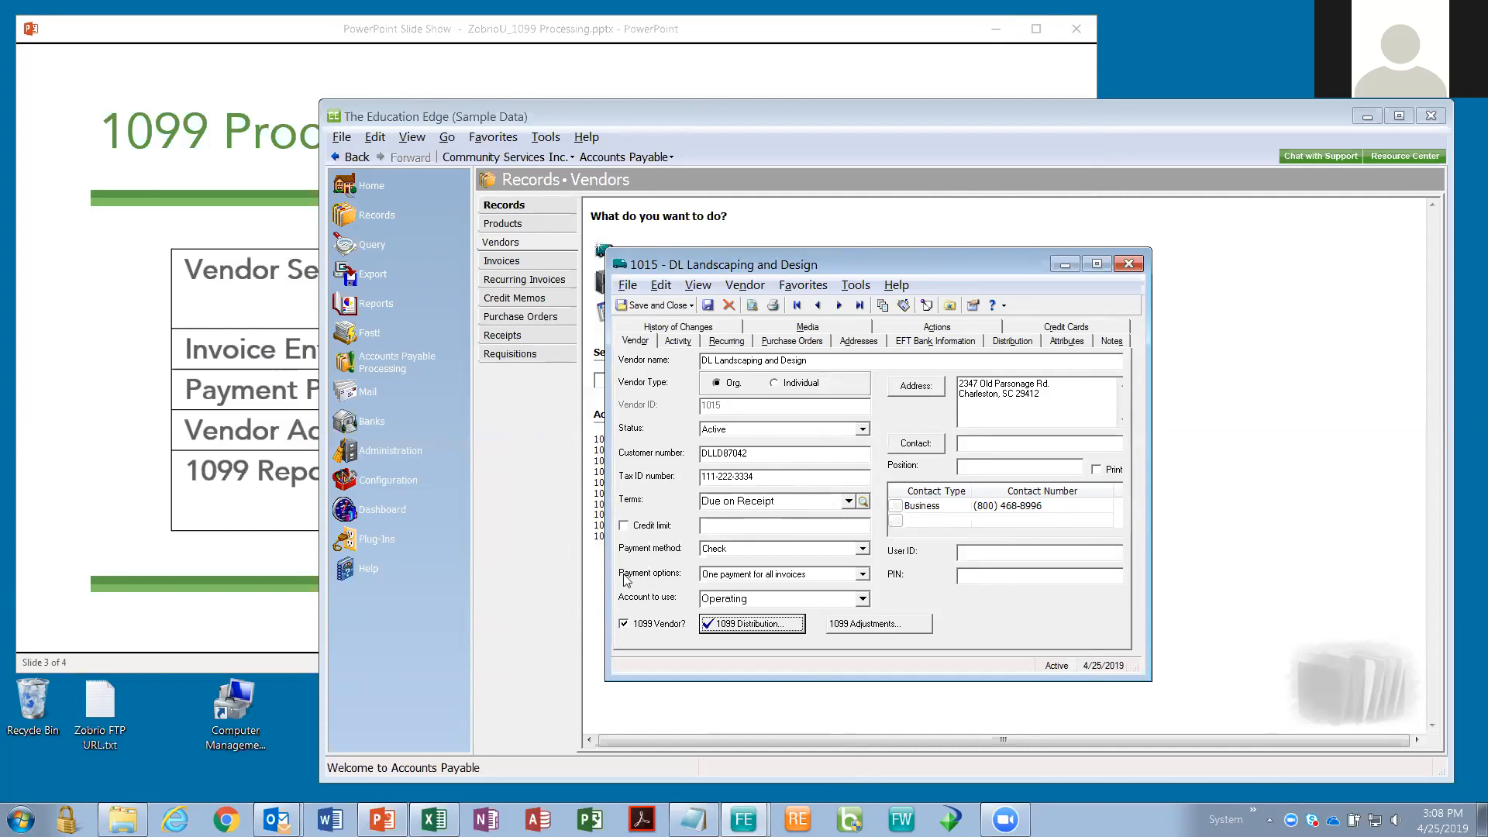
Step: Highlight the Tax ID number on the vendor record to check that it is filled in
click(776, 474)
click(775, 474)
drag(775, 474, 678, 474)
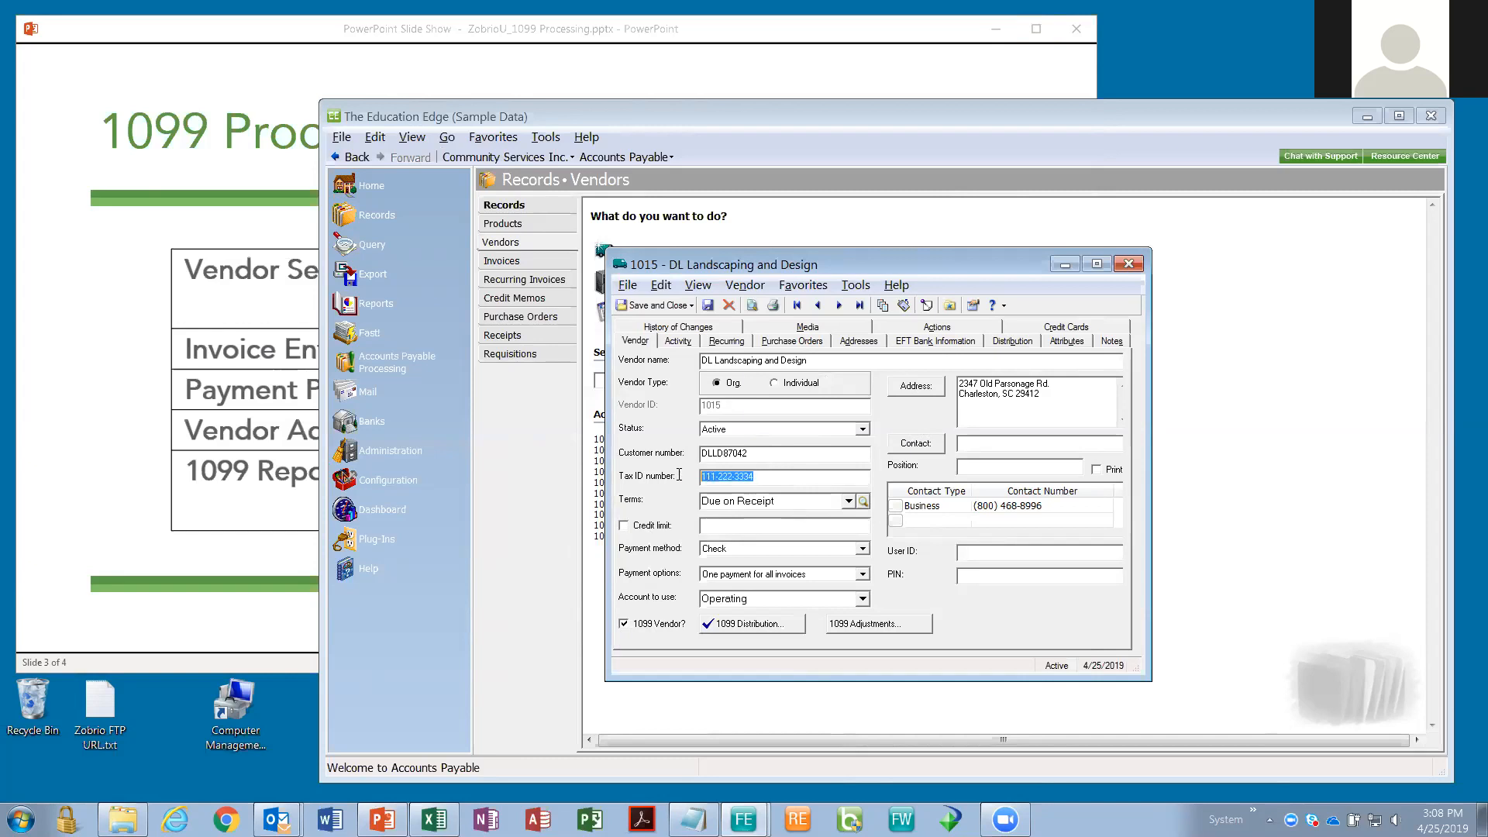
click(820, 475)
double_click(764, 475)
click(765, 473)
Step: Display the vendor's activity list and consult the Invoice Entry row of the PowerPoint workflow slide
click(677, 342)
click(255, 372)
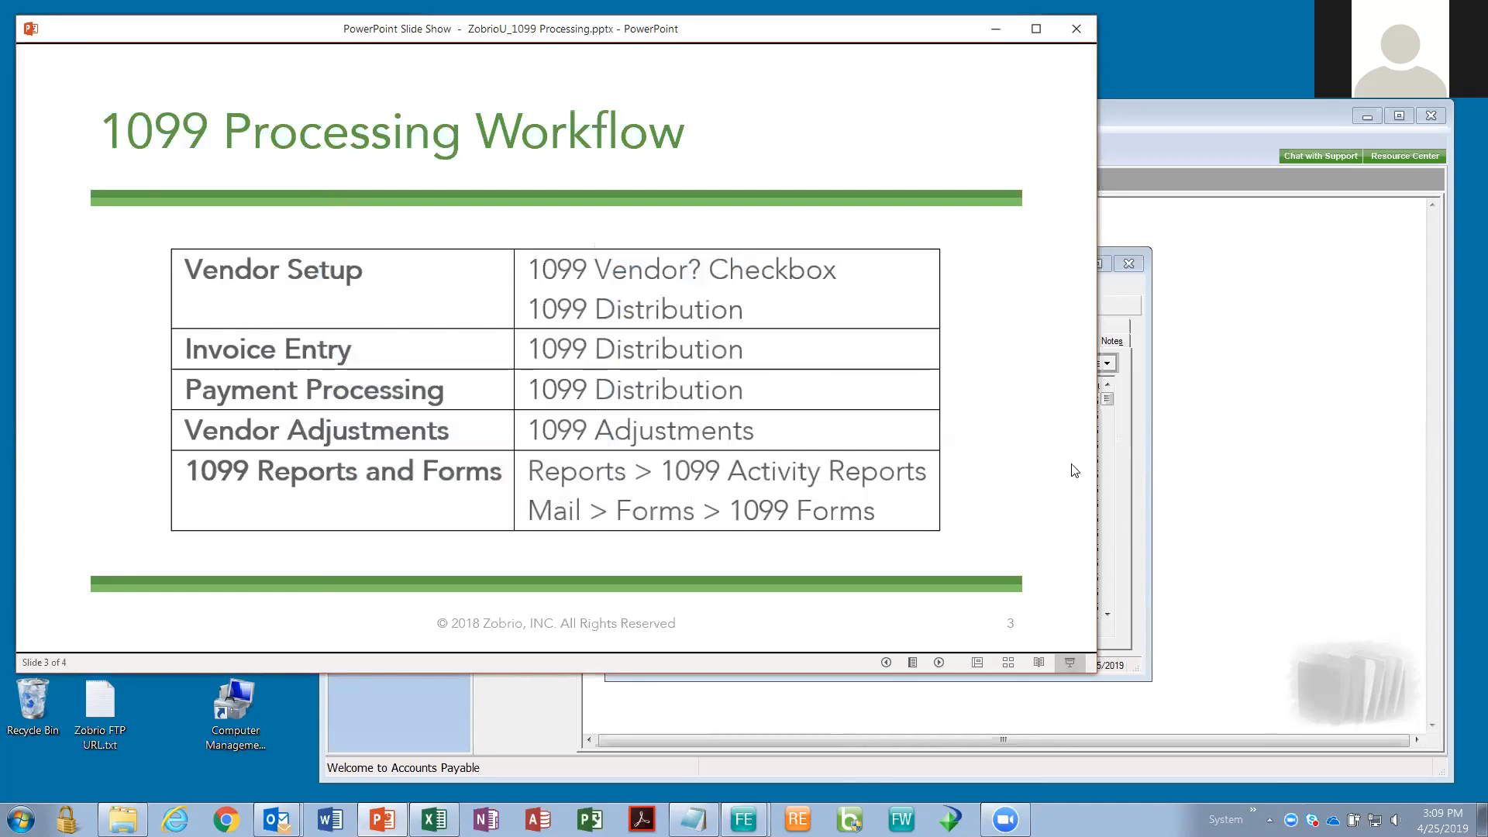
click(1122, 539)
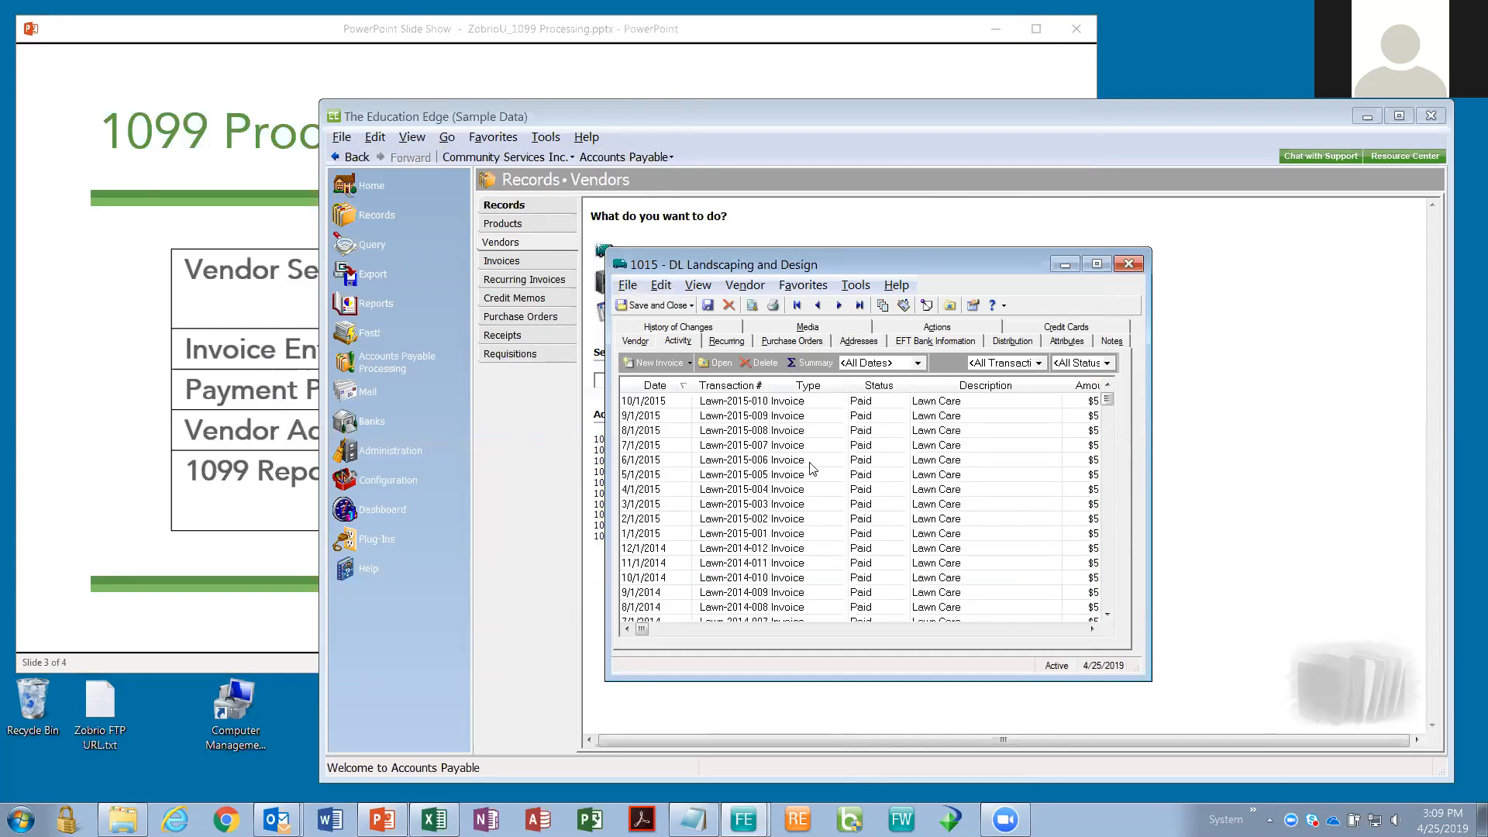
Step: Open the vendor's 10/1/2015 Lawn Care invoice and review its 1099 distribution without changing it
double_click(751, 409)
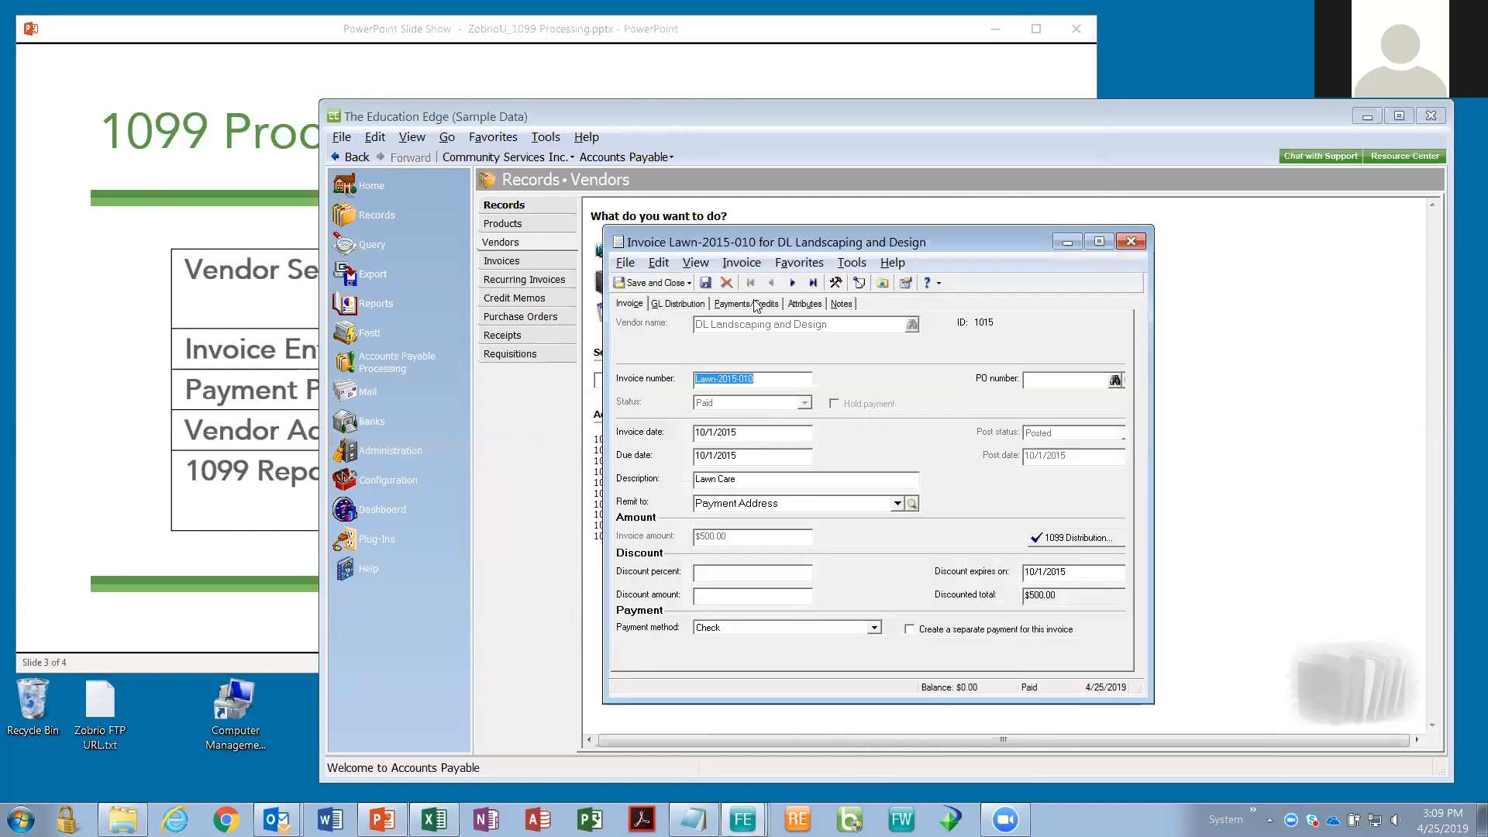
drag(784, 244, 770, 271)
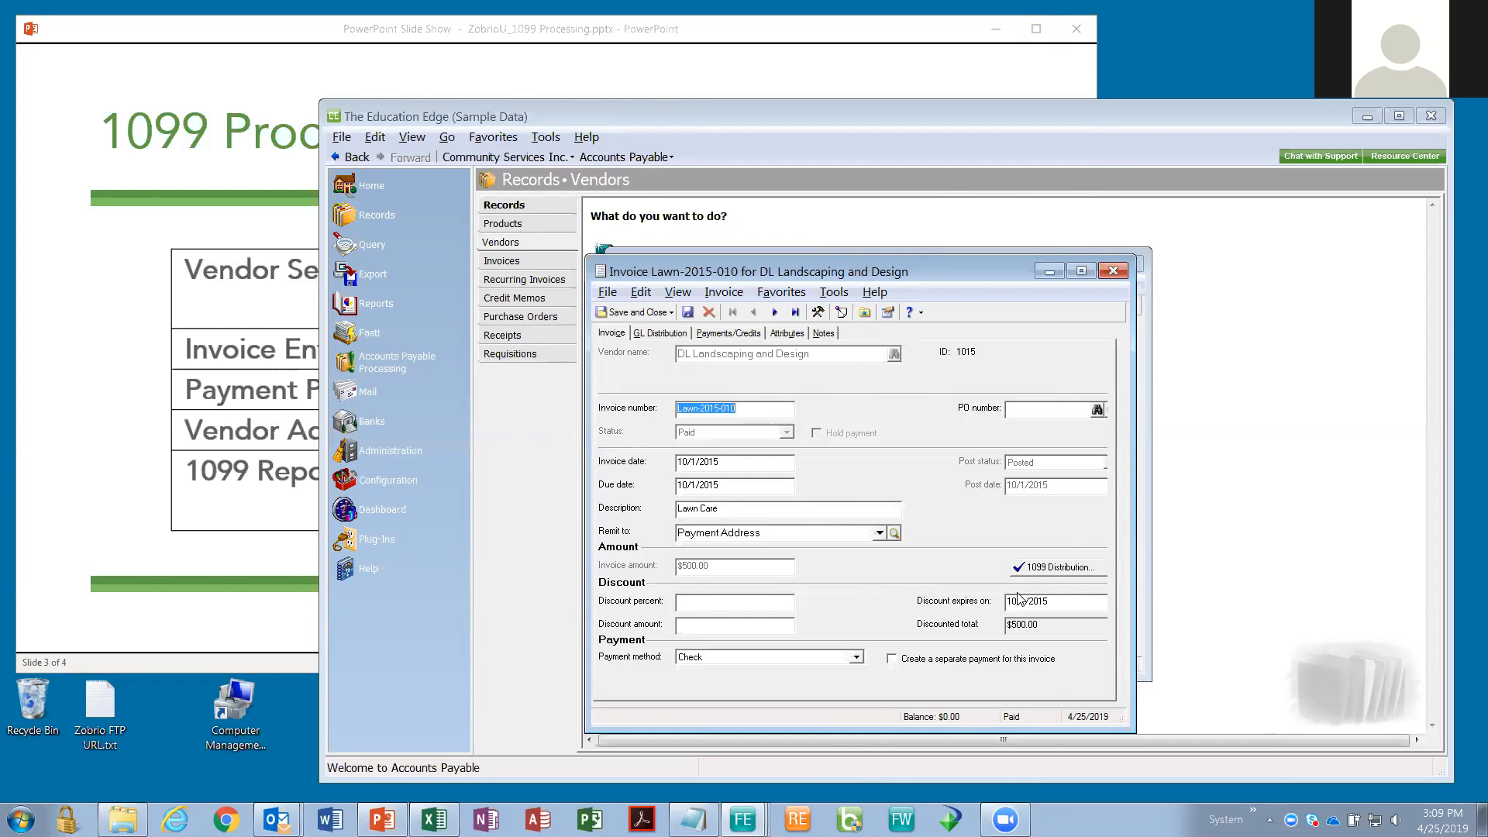
click(1047, 574)
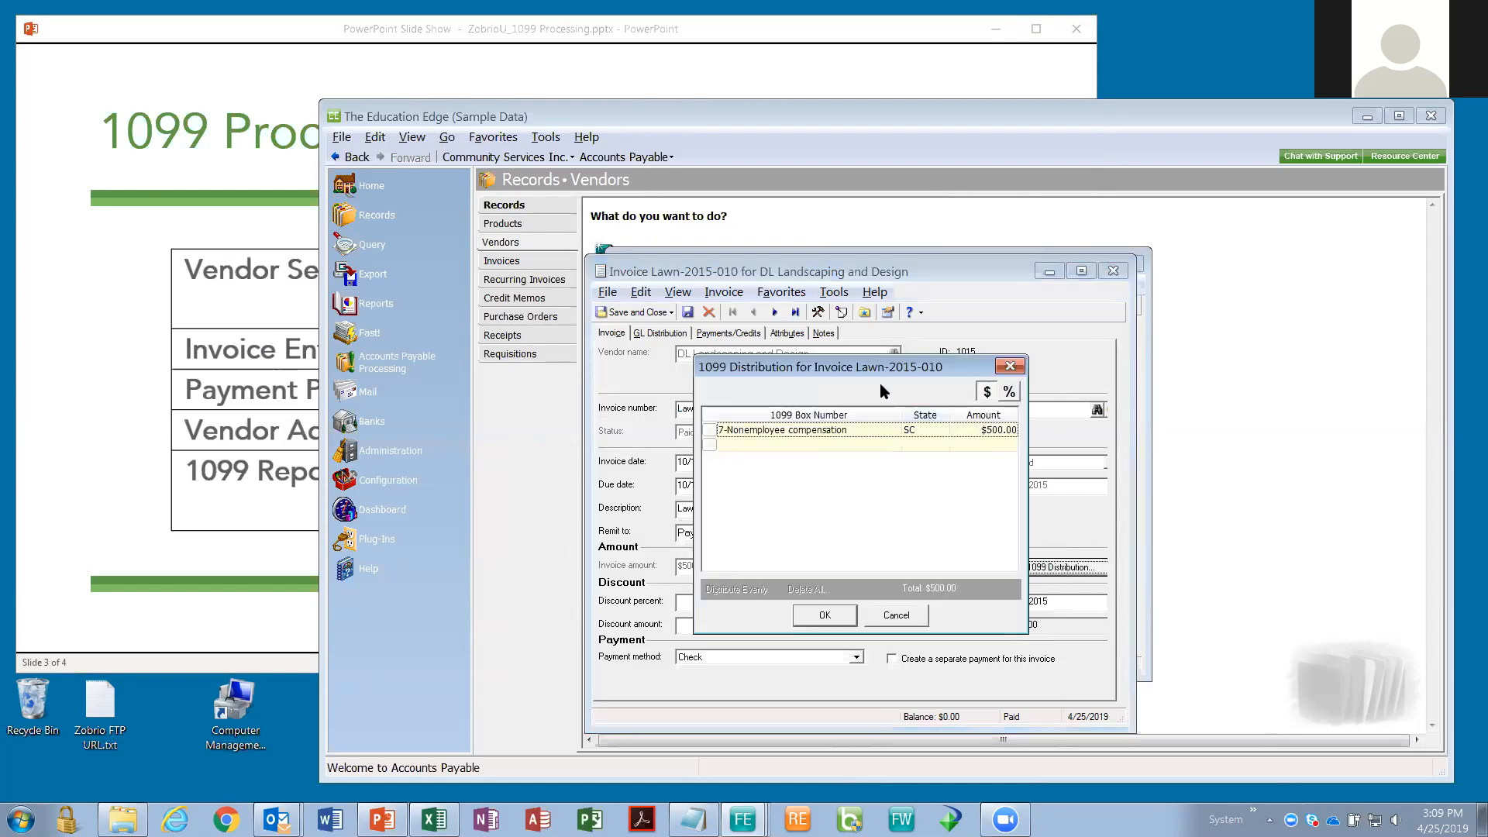
drag(857, 365, 977, 339)
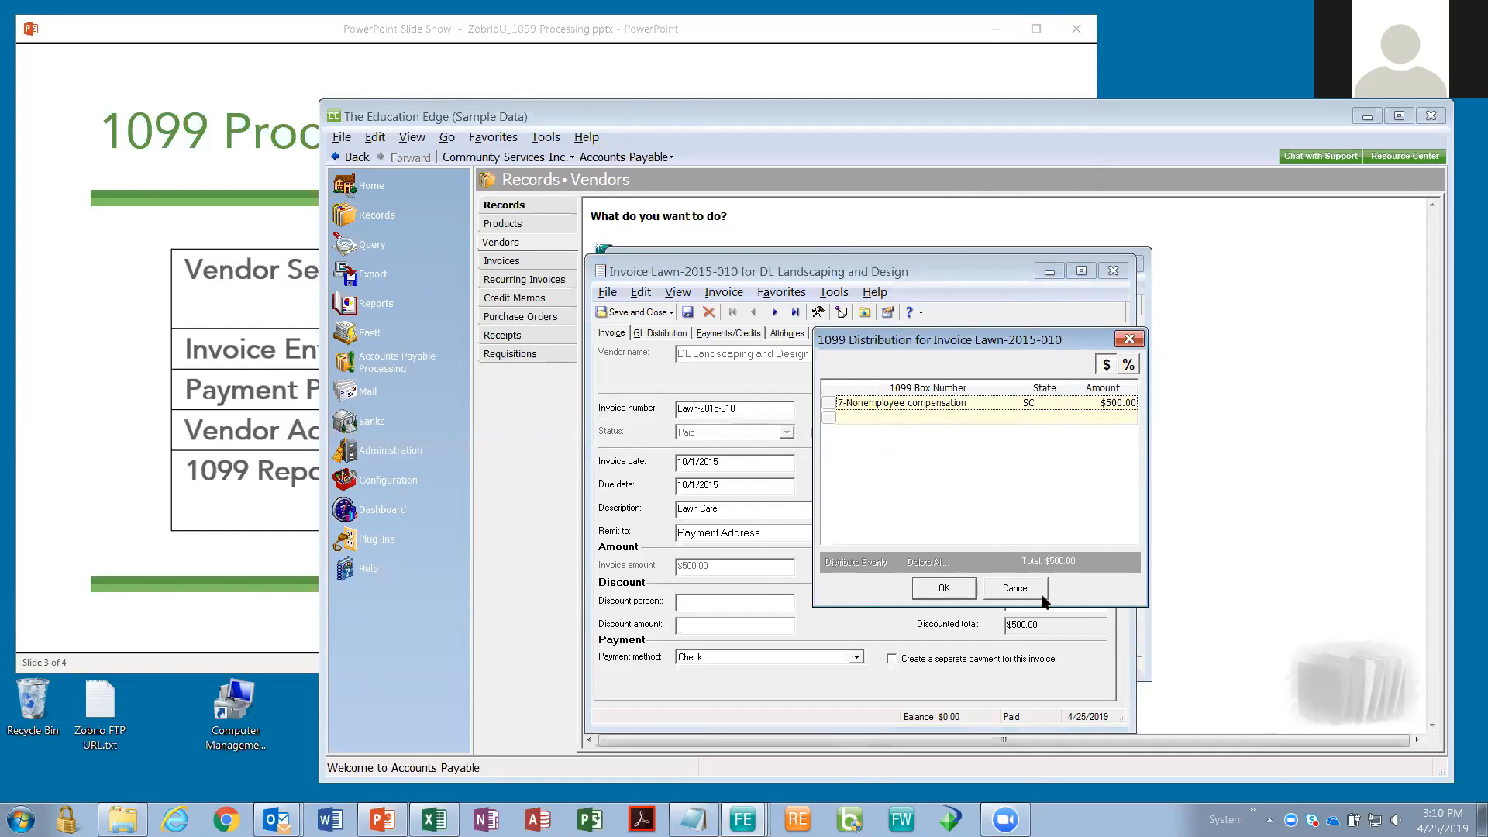
click(1015, 587)
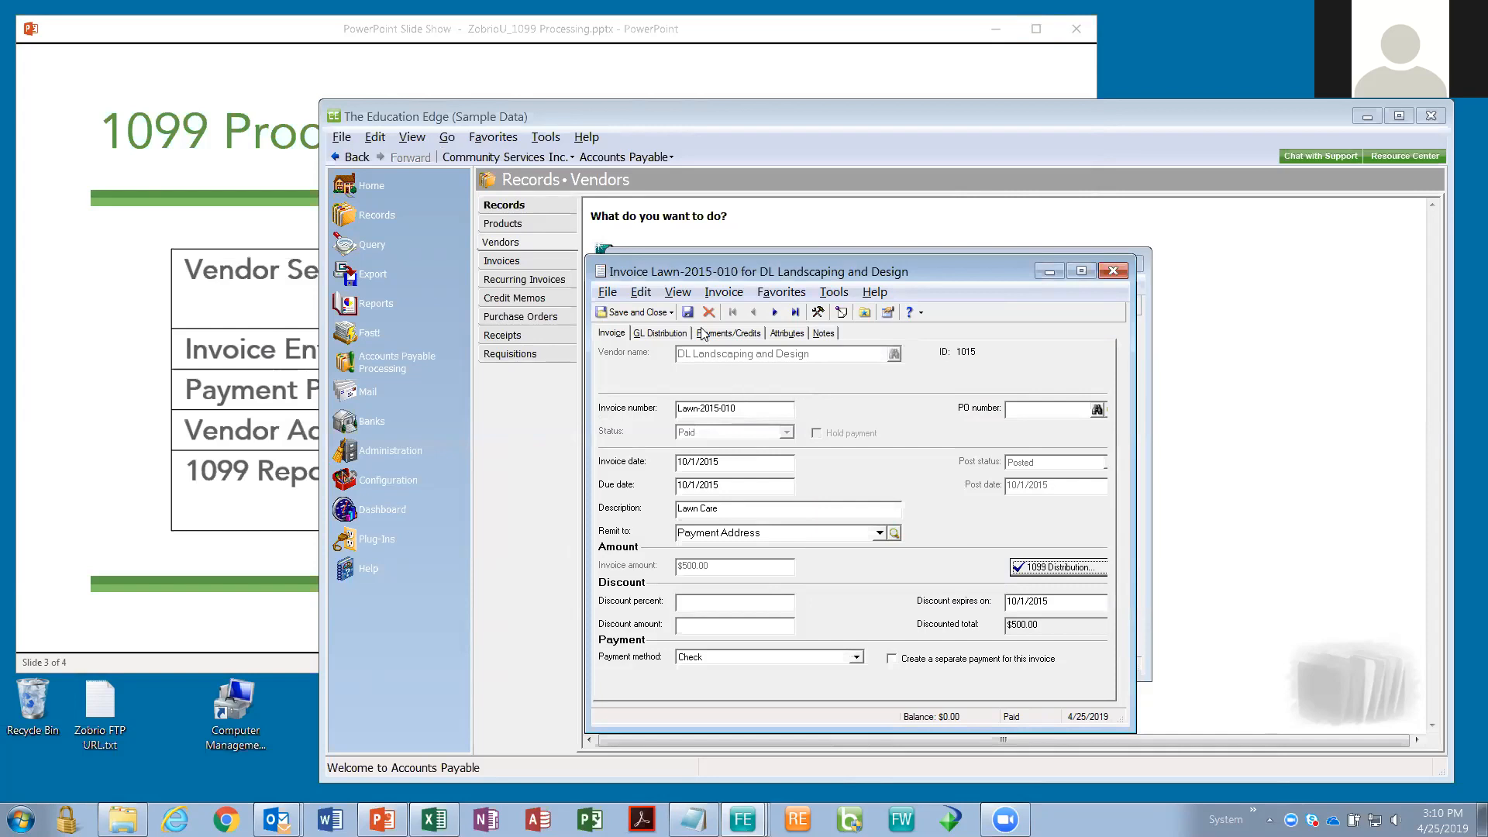
Step: Open the computer check that paid the invoice, review the payment's 1099 distribution, and close the check
click(731, 334)
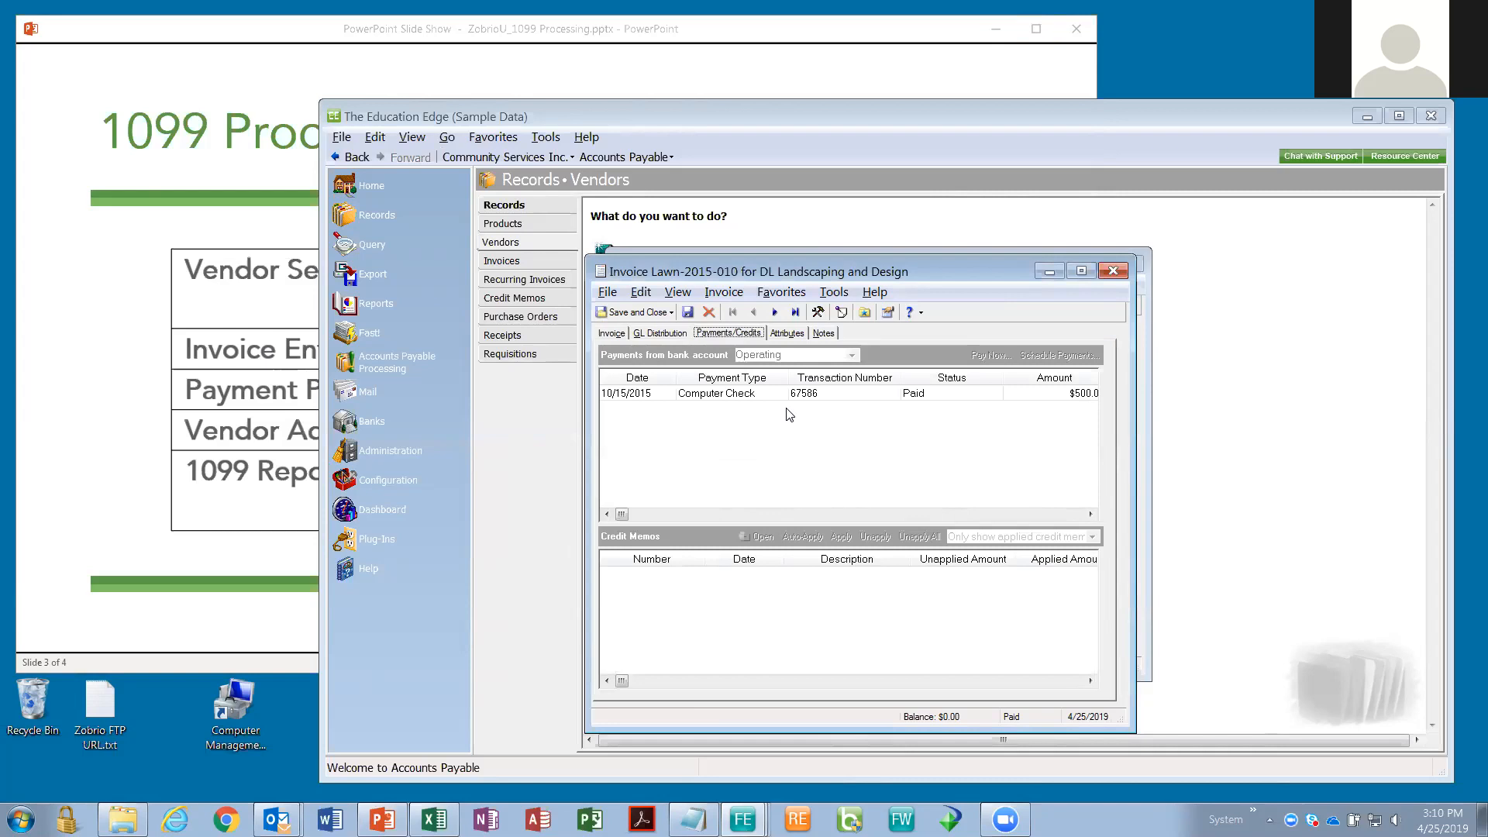
click(740, 395)
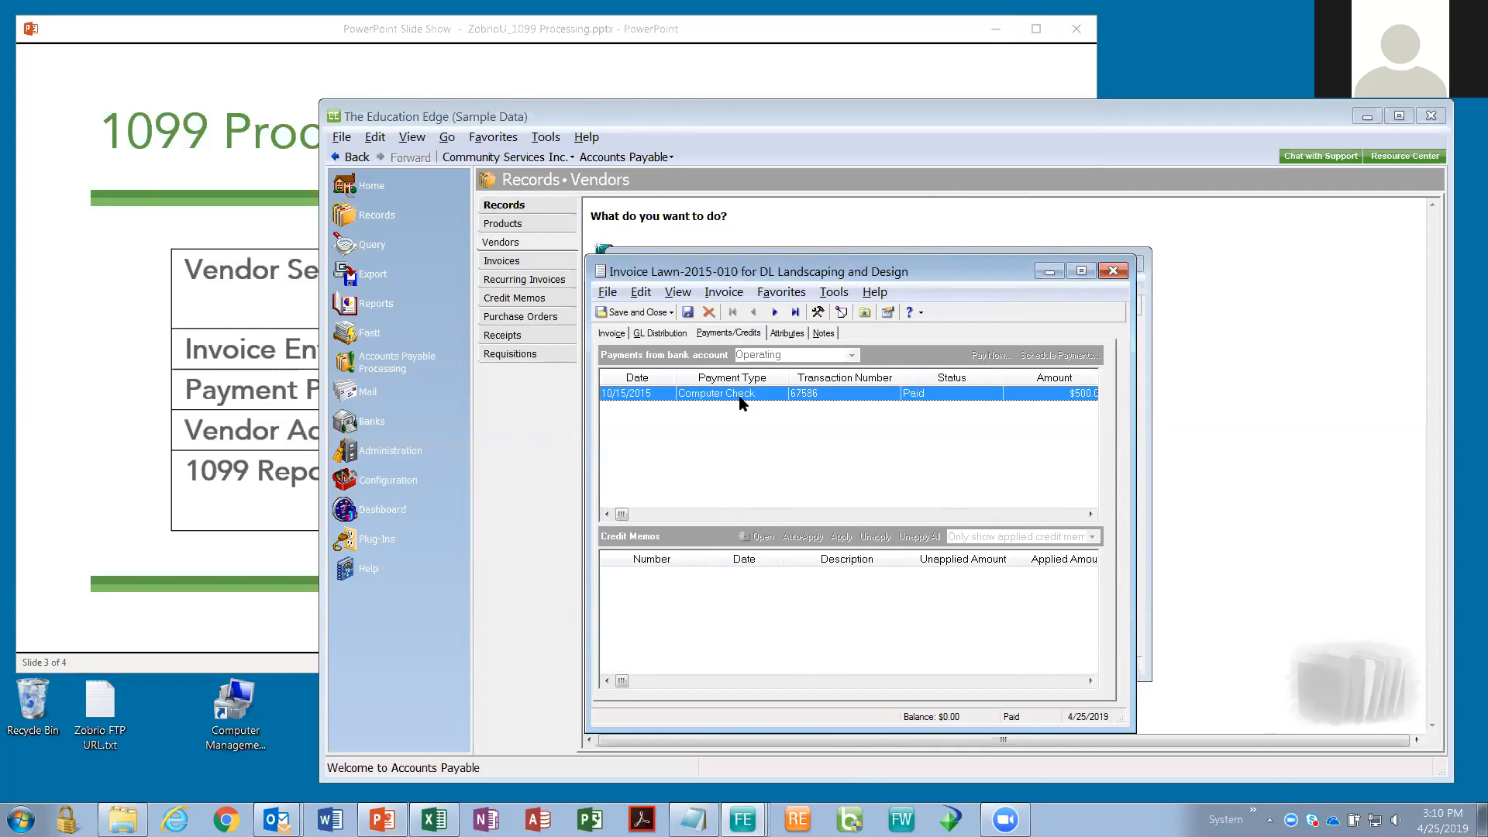
double_click(740, 397)
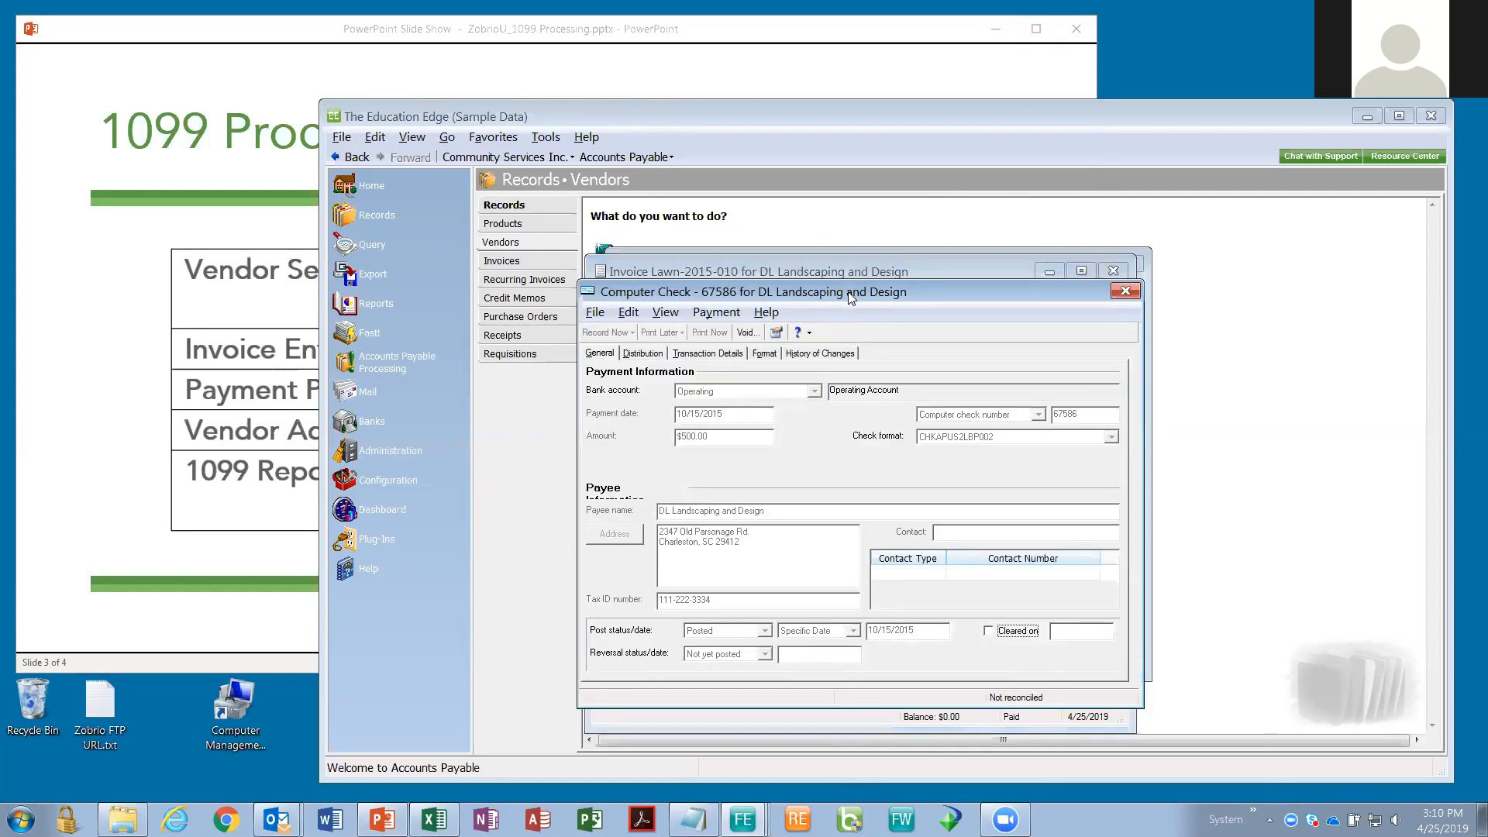
drag(850, 297, 1029, 291)
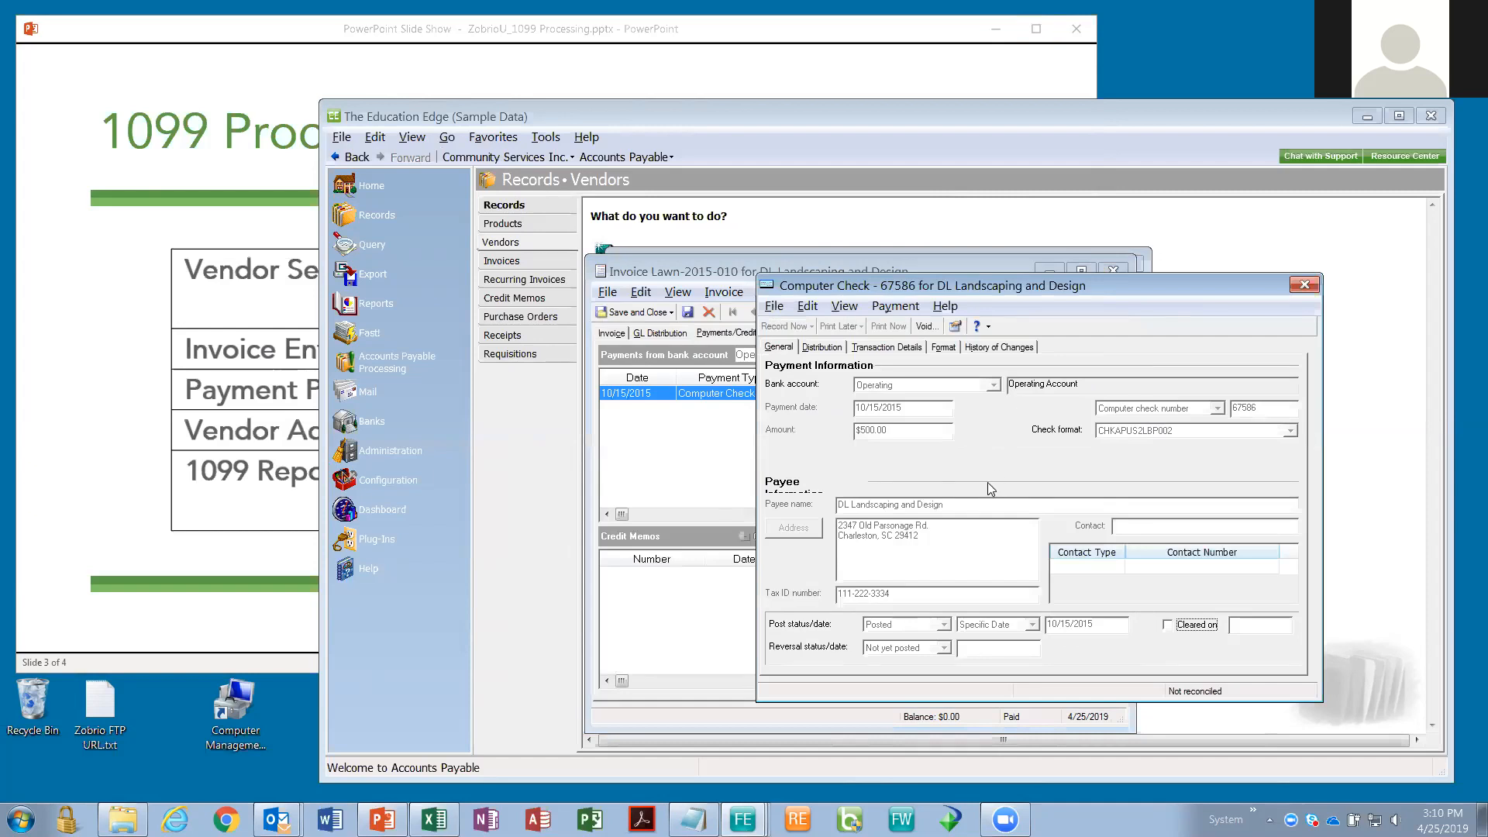
click(899, 306)
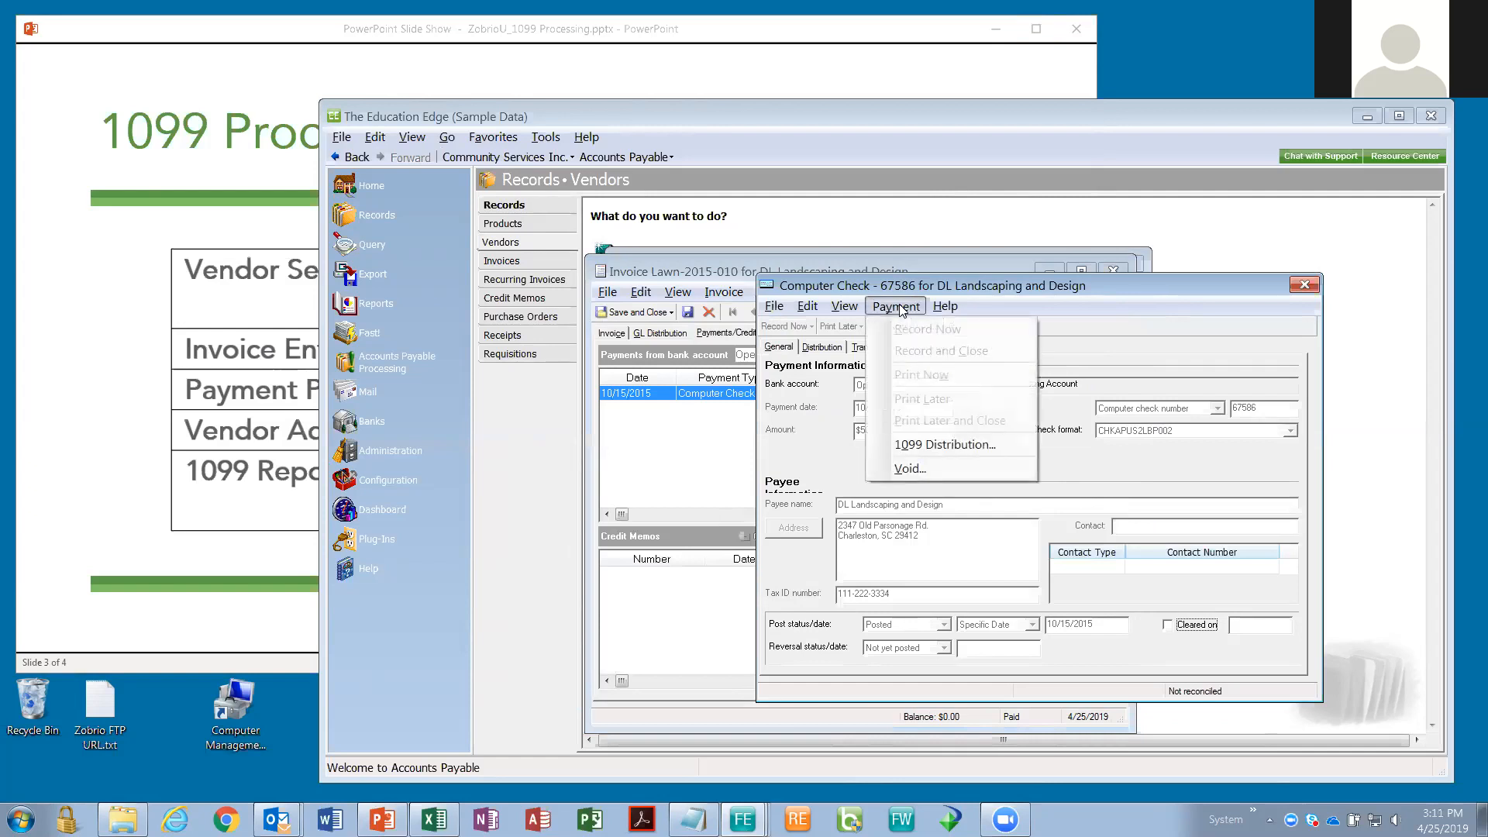
click(922, 444)
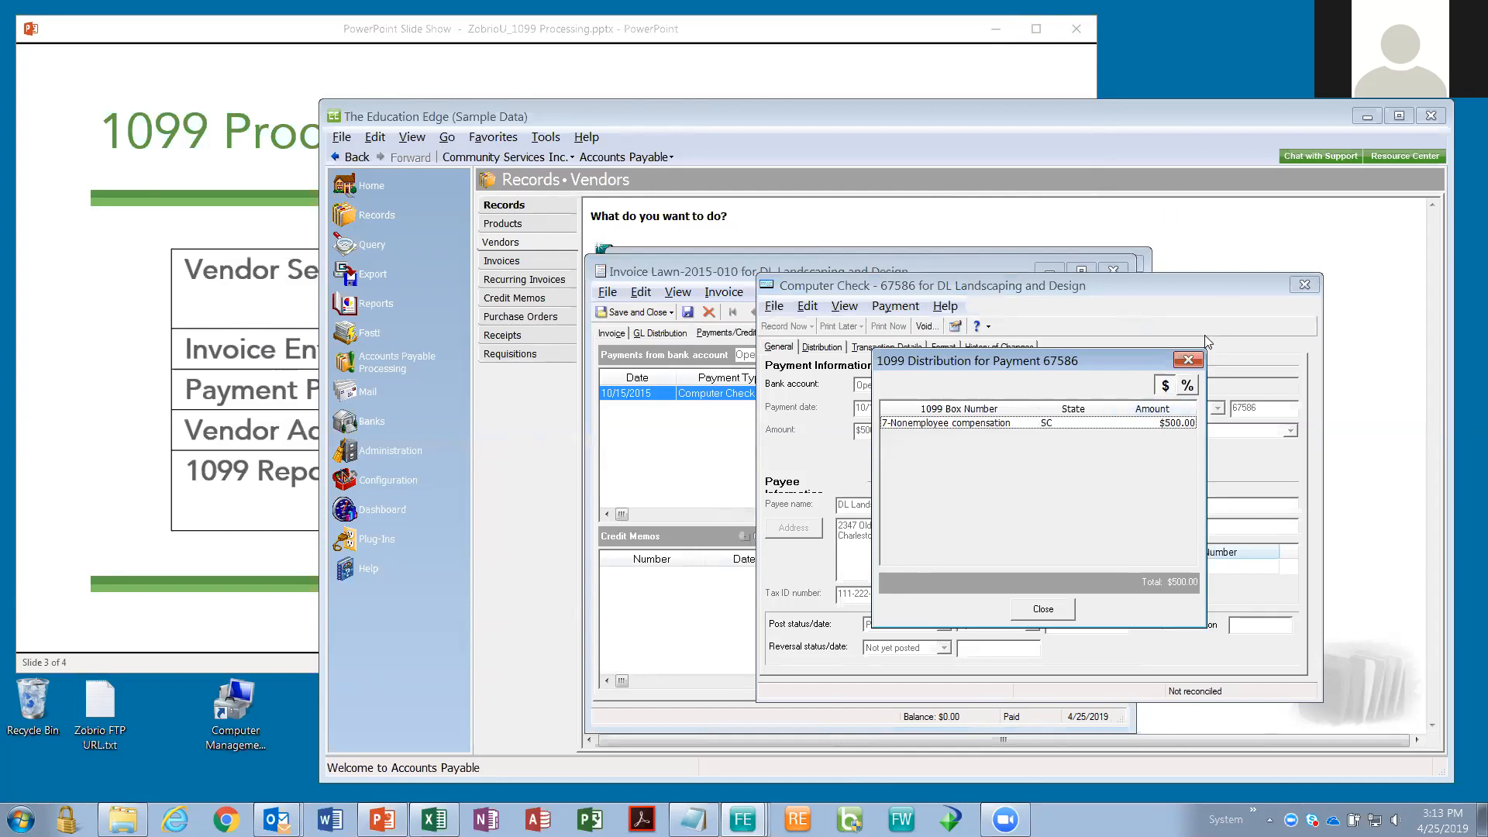
click(1187, 359)
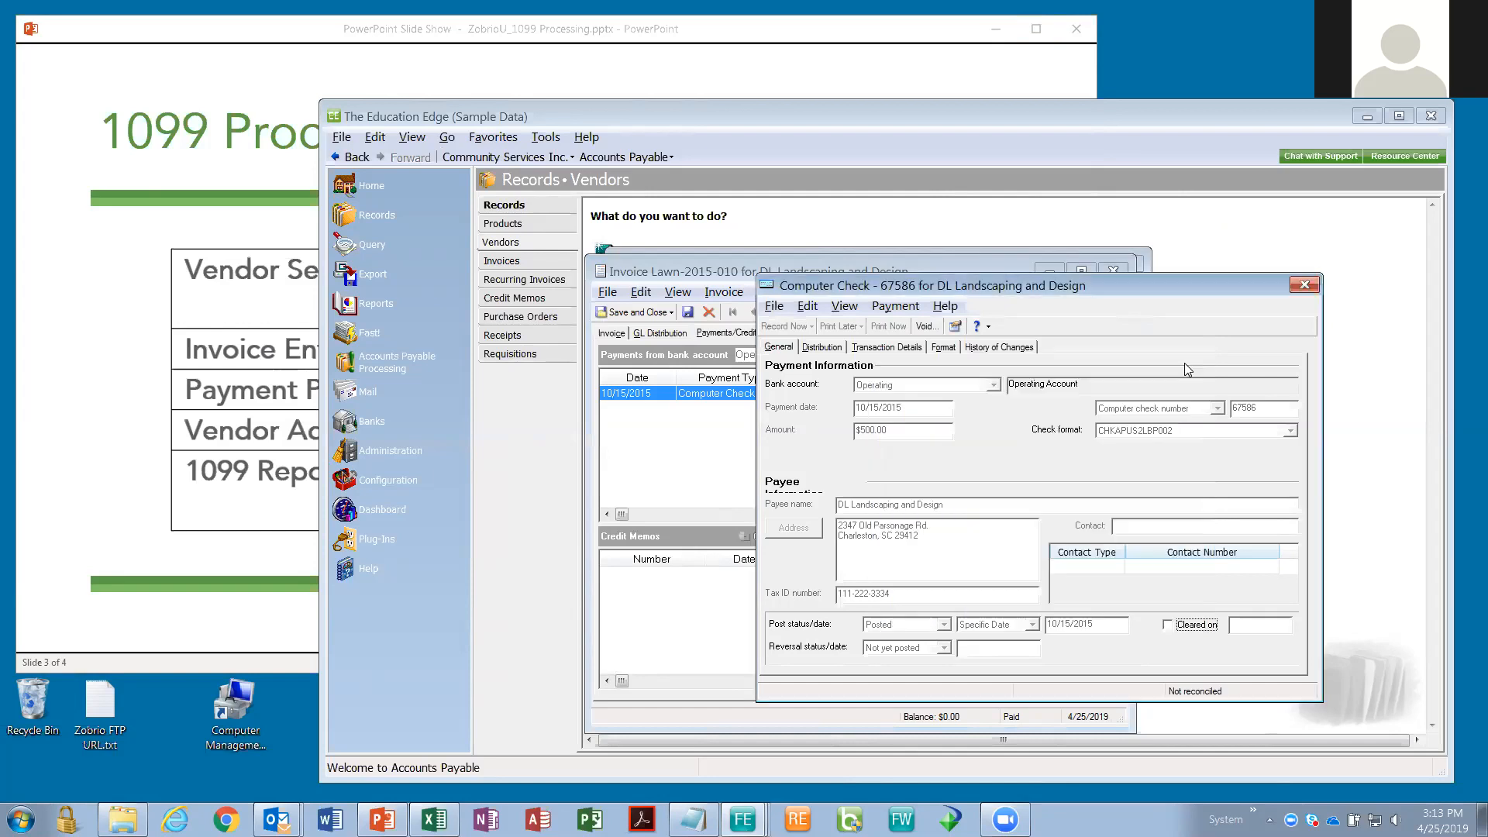
click(1305, 285)
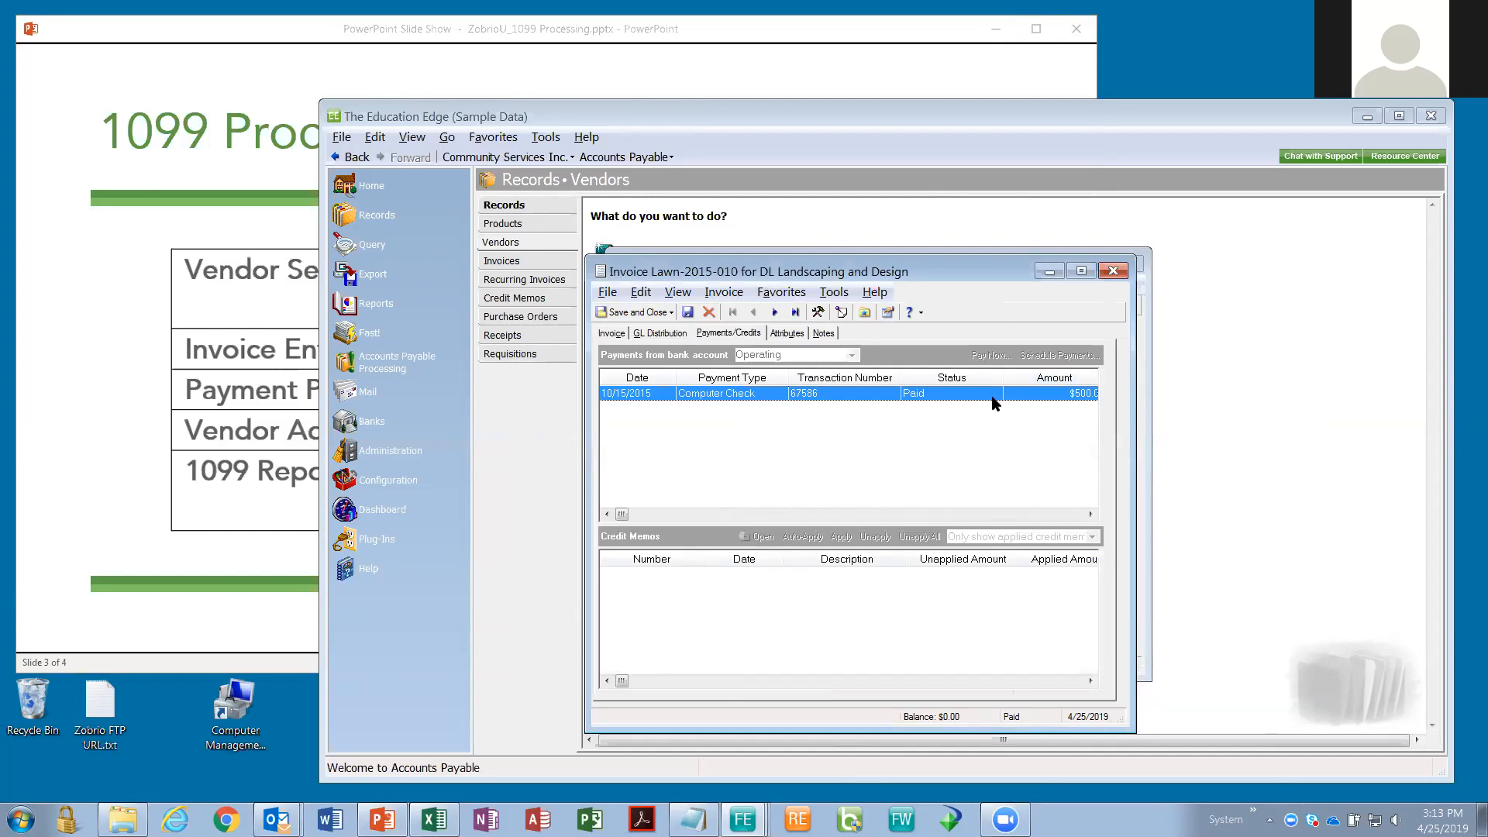
Step: Close the Lawn Care invoice and consult the PowerPoint workflow slide before returning to the vendor record
click(1112, 269)
click(266, 390)
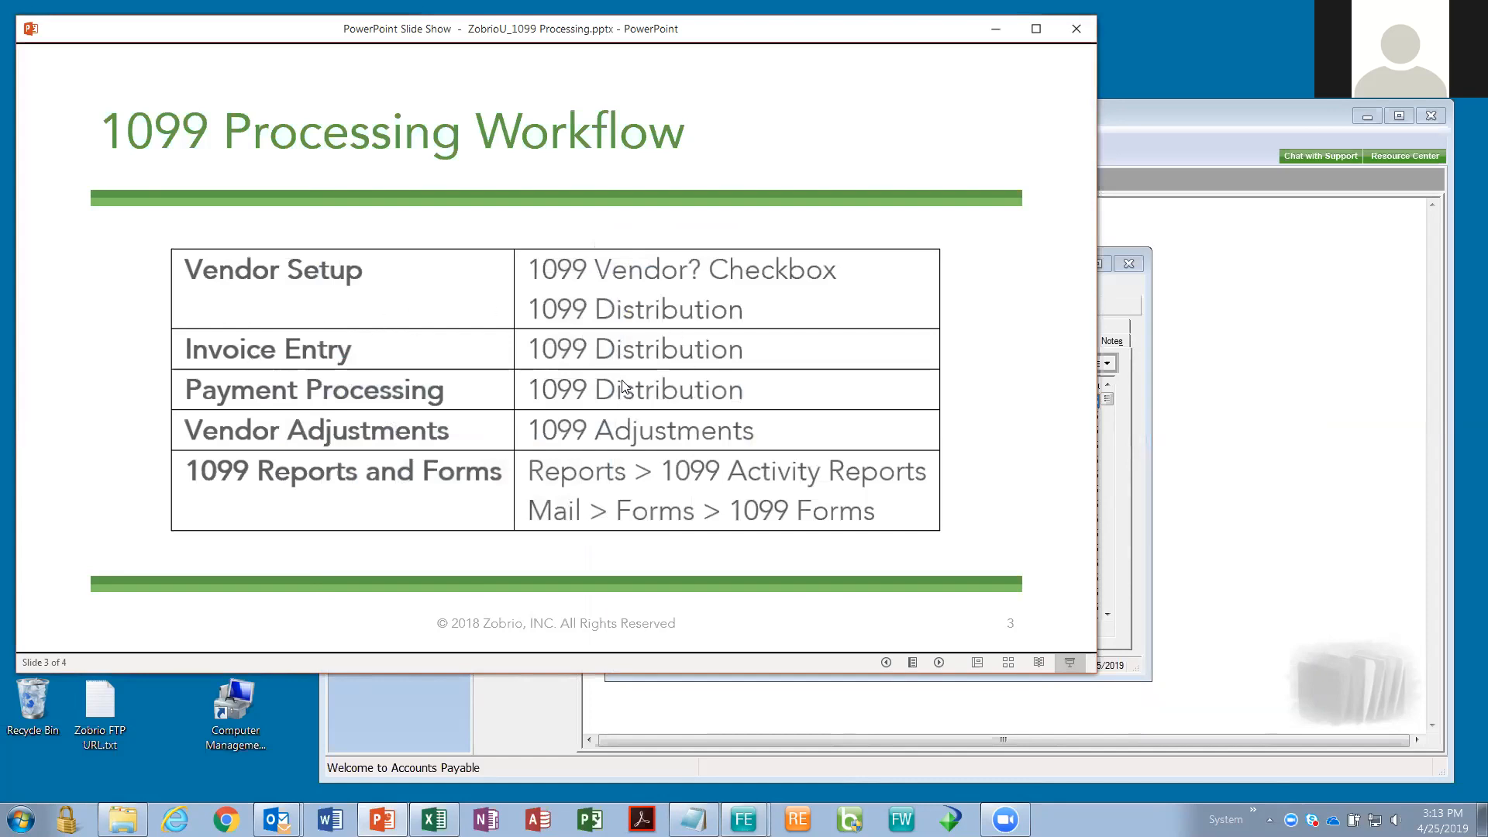
click(1115, 501)
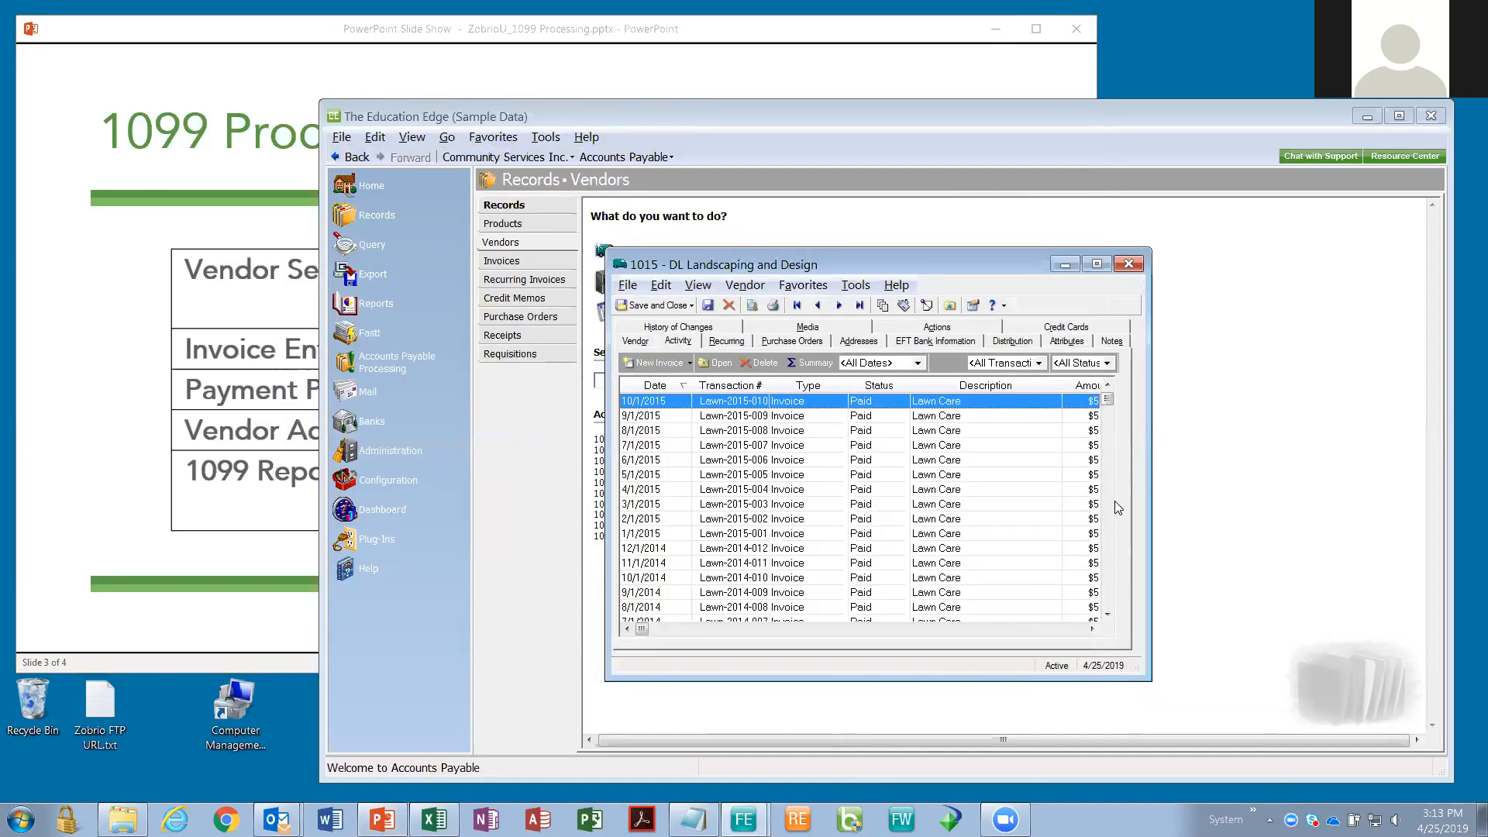
Step: Examine the 1099 adjustments entry grid for DL Landscaping and Design and cancel without entering any amounts
click(634, 341)
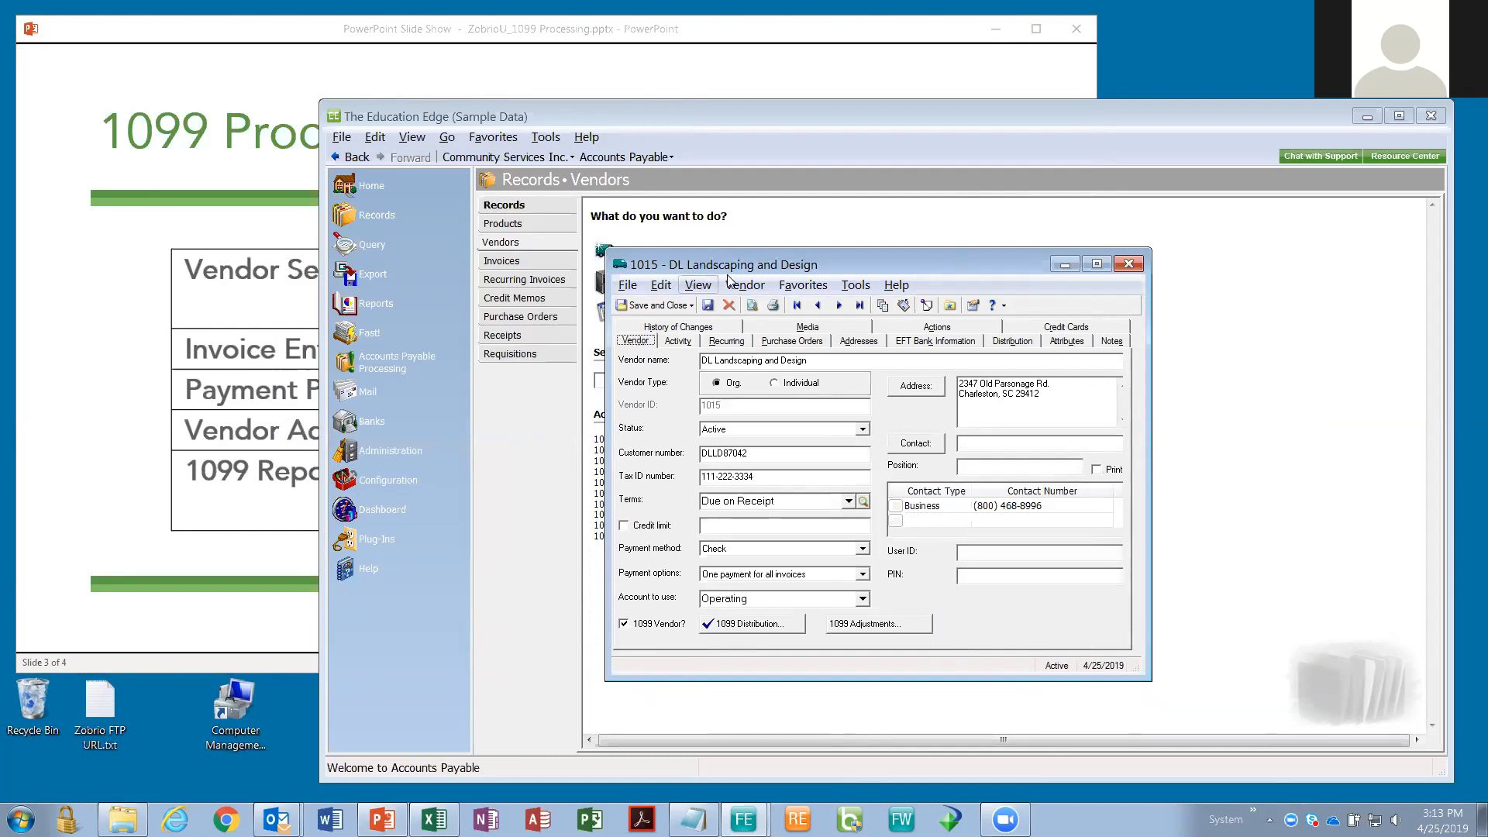
drag(772, 250, 794, 234)
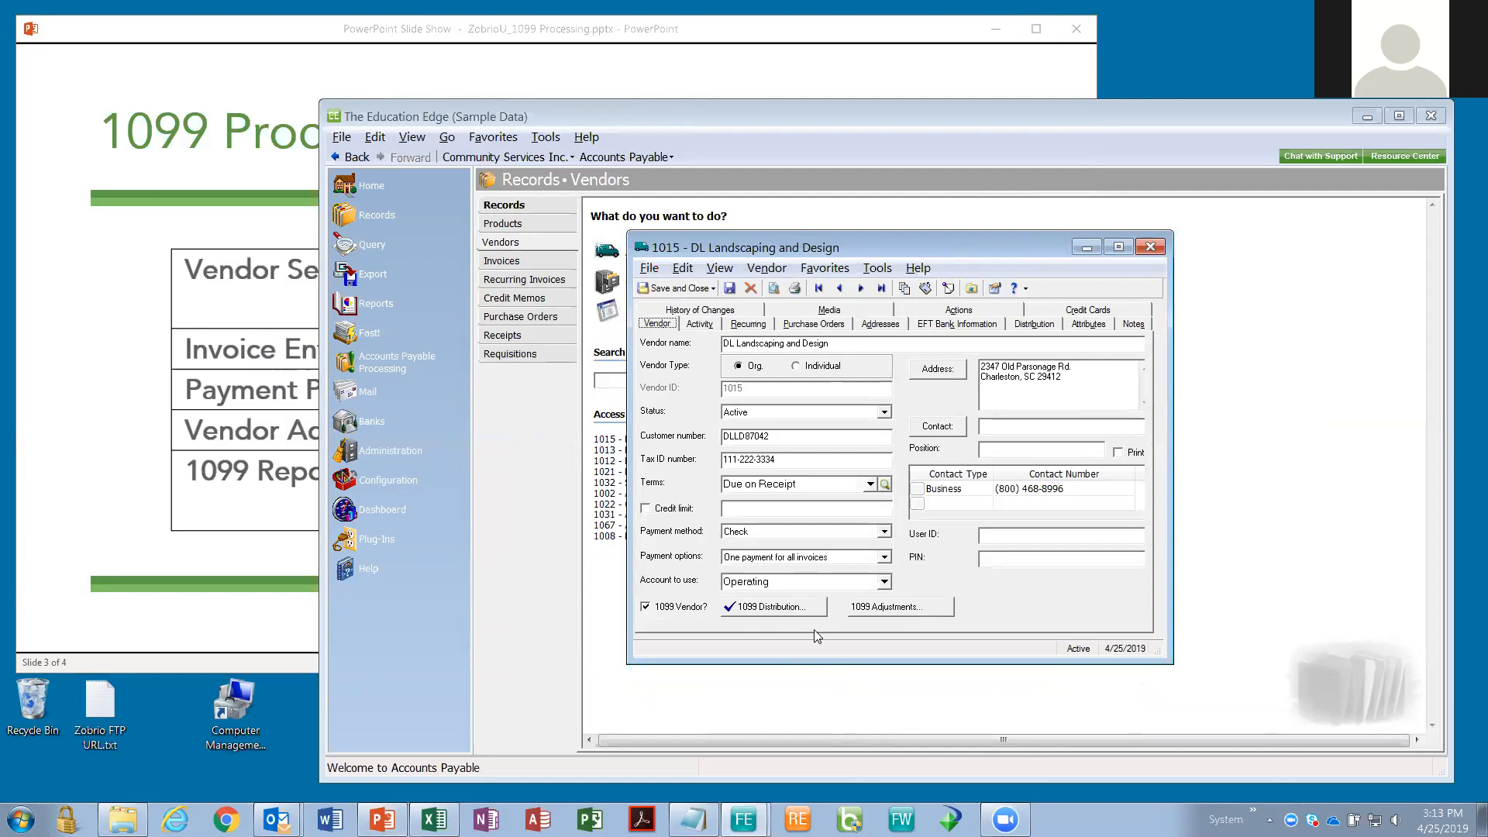
click(867, 612)
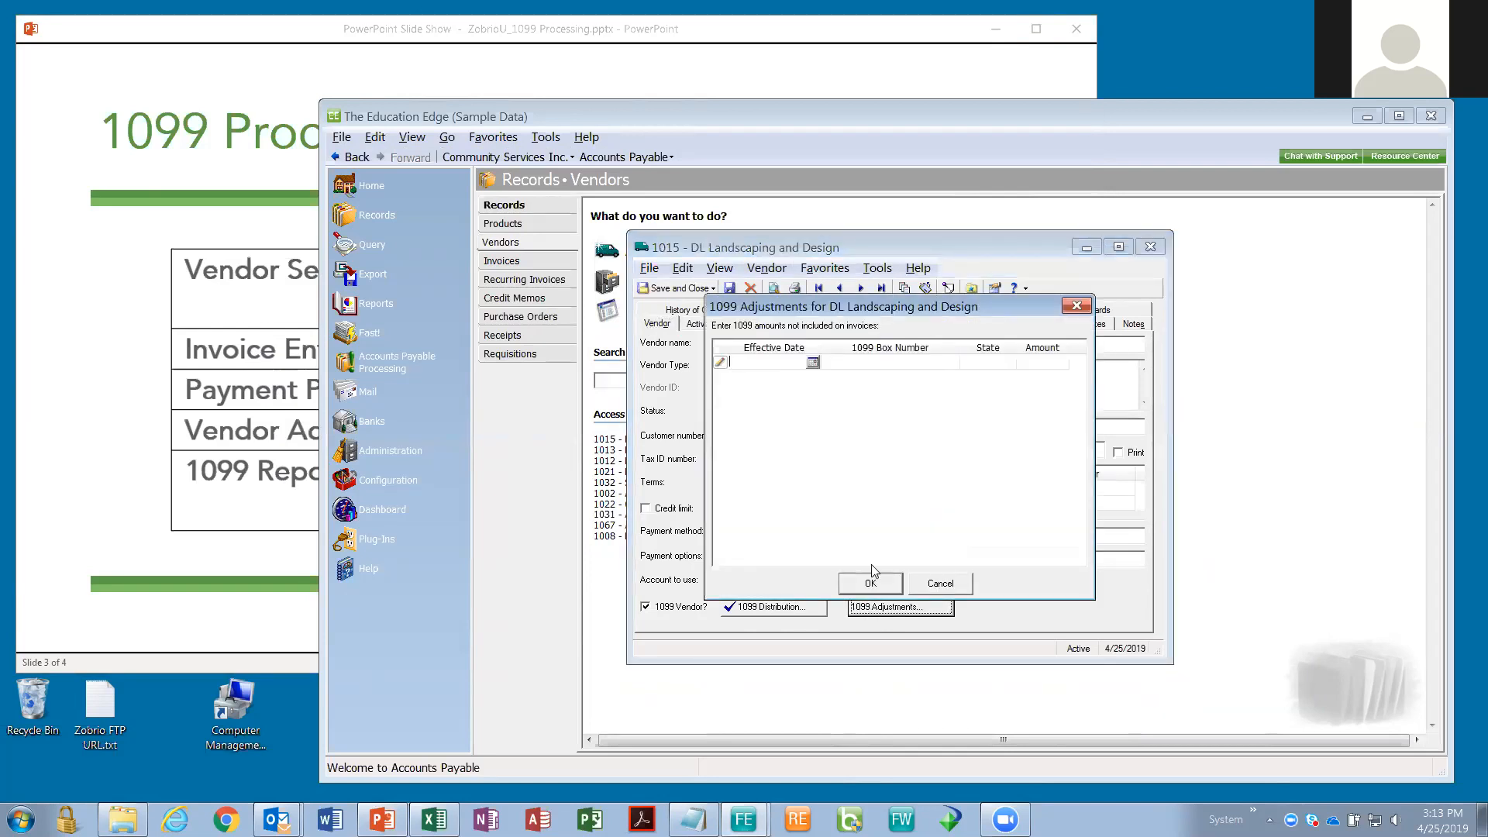
drag(888, 313, 924, 290)
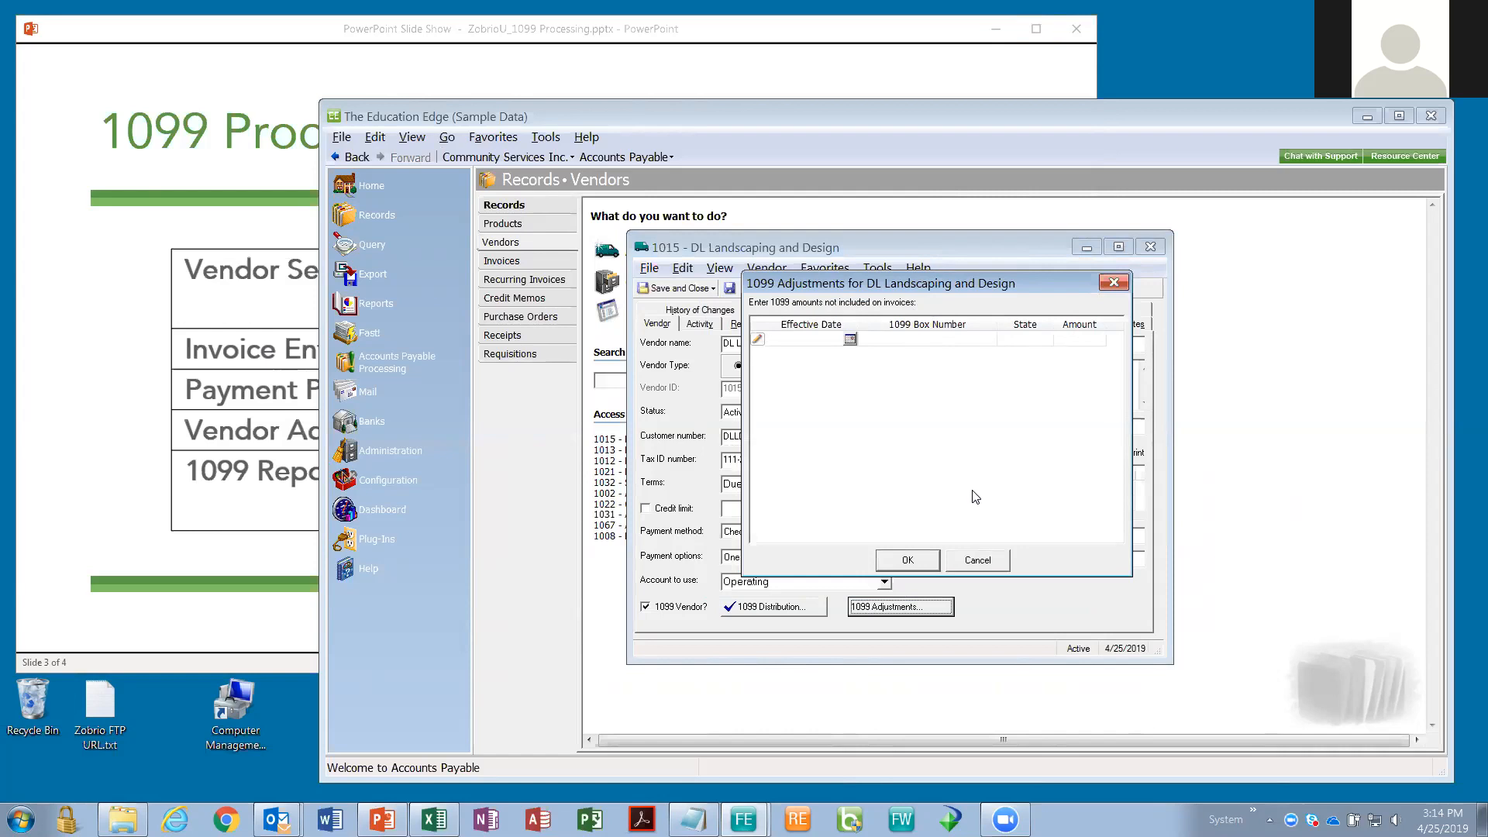
click(978, 560)
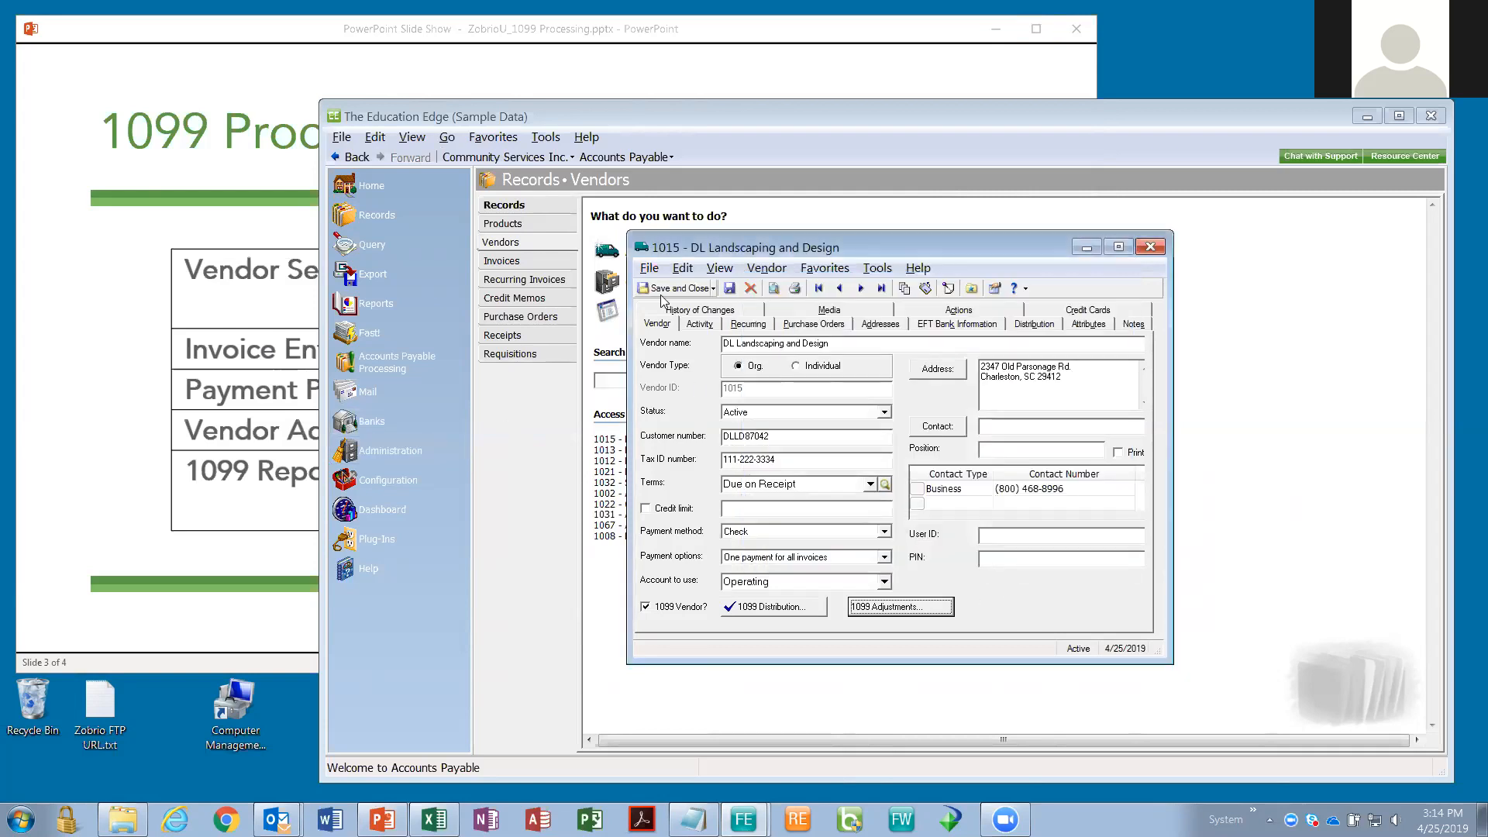
Step: Consult the 1099 Reports and Forms row of the PowerPoint slide and open the Vendor Reports in Accounts Payable
click(258, 487)
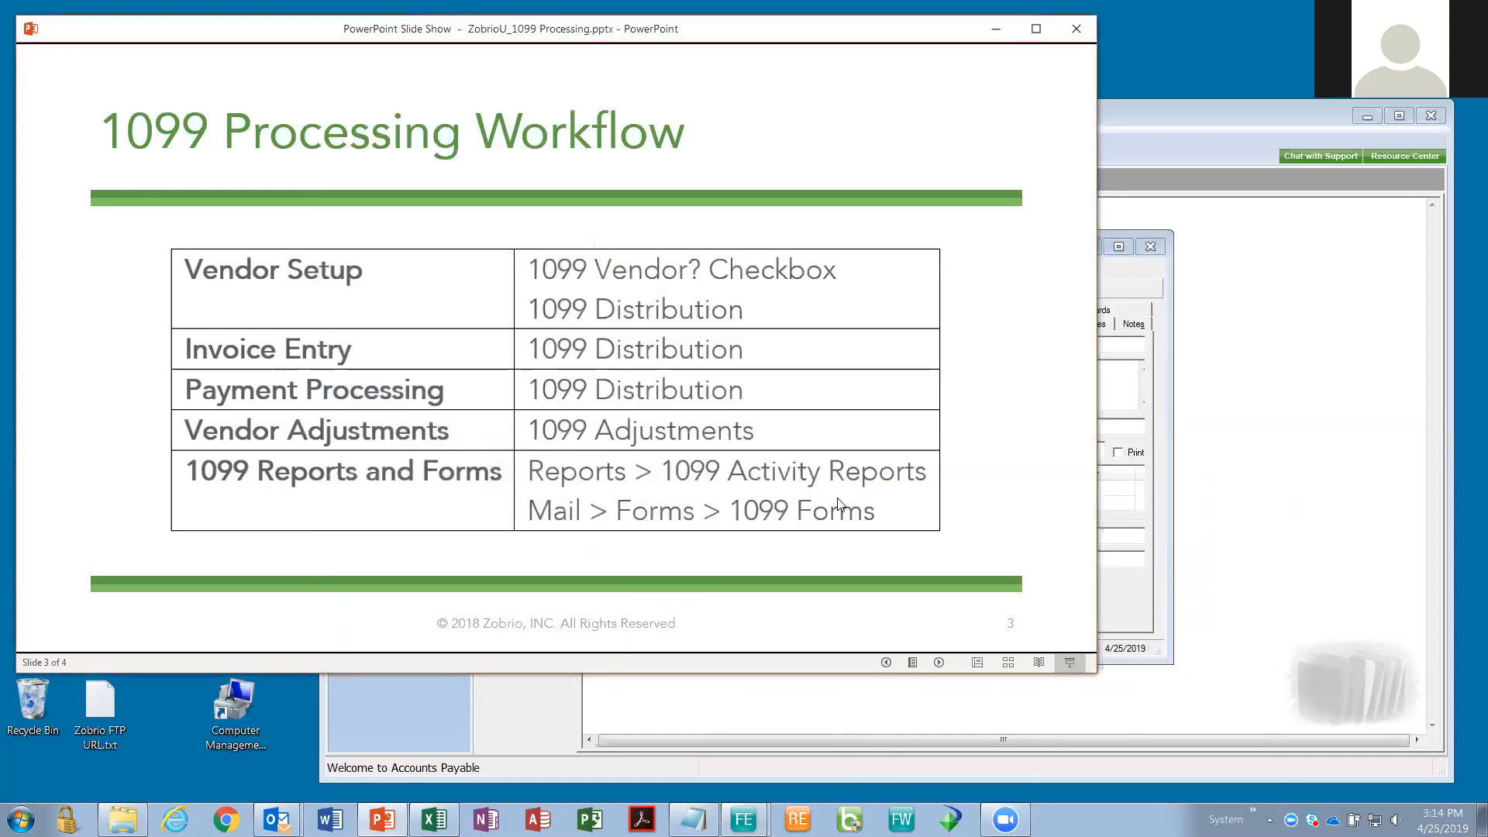
click(1126, 598)
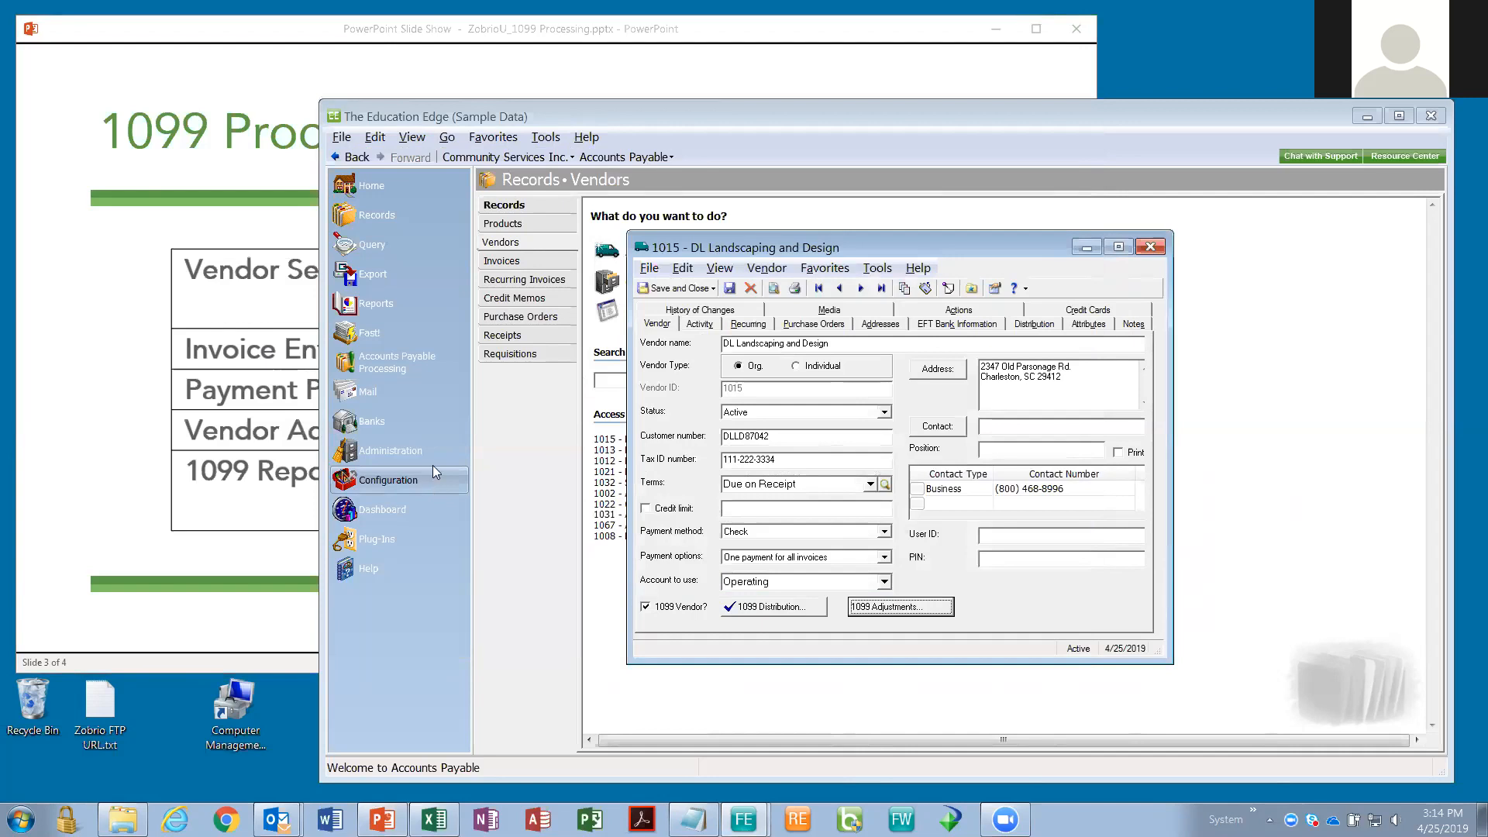
click(419, 306)
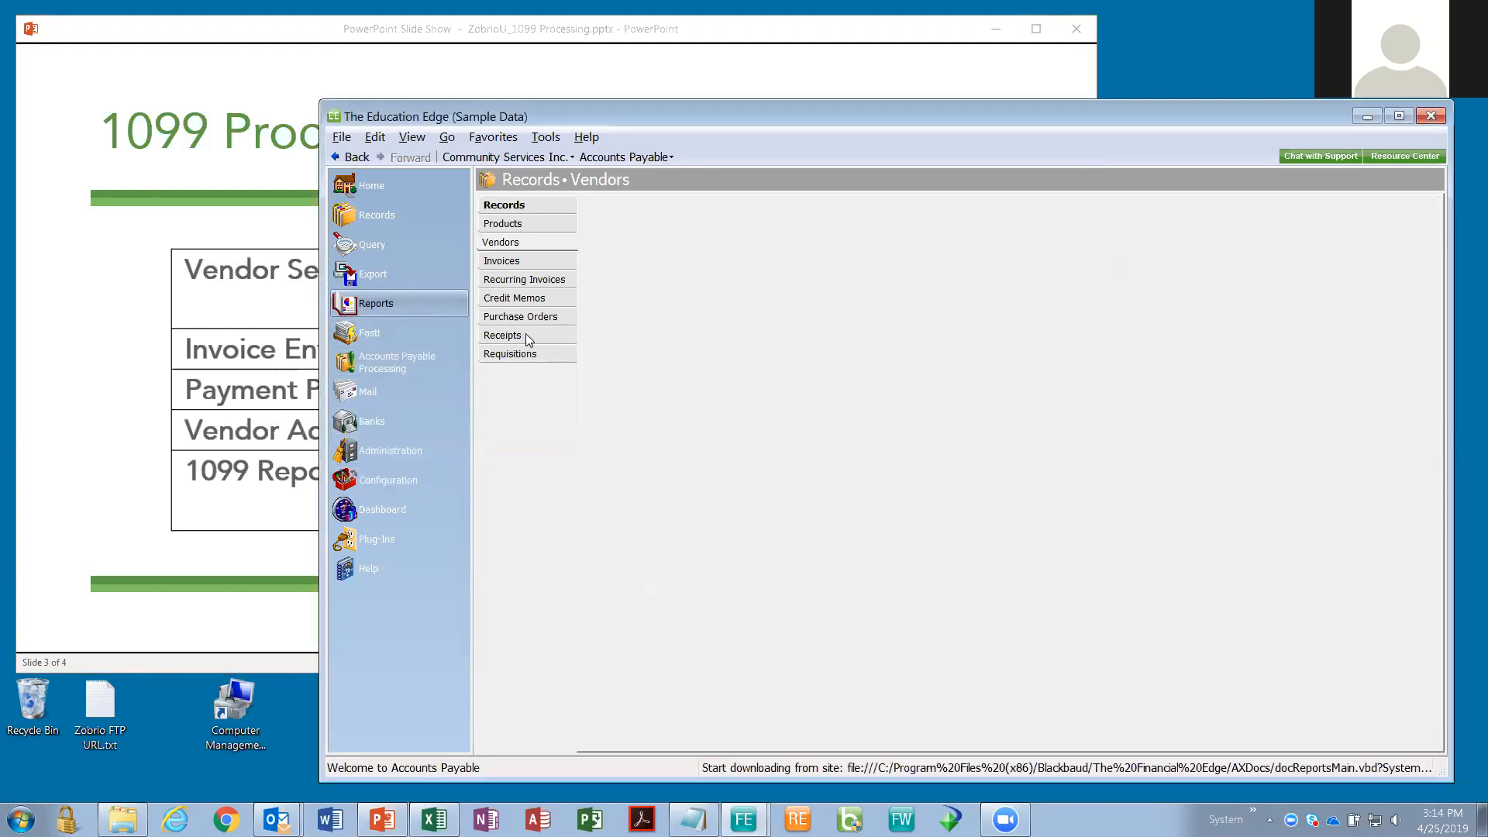
click(521, 374)
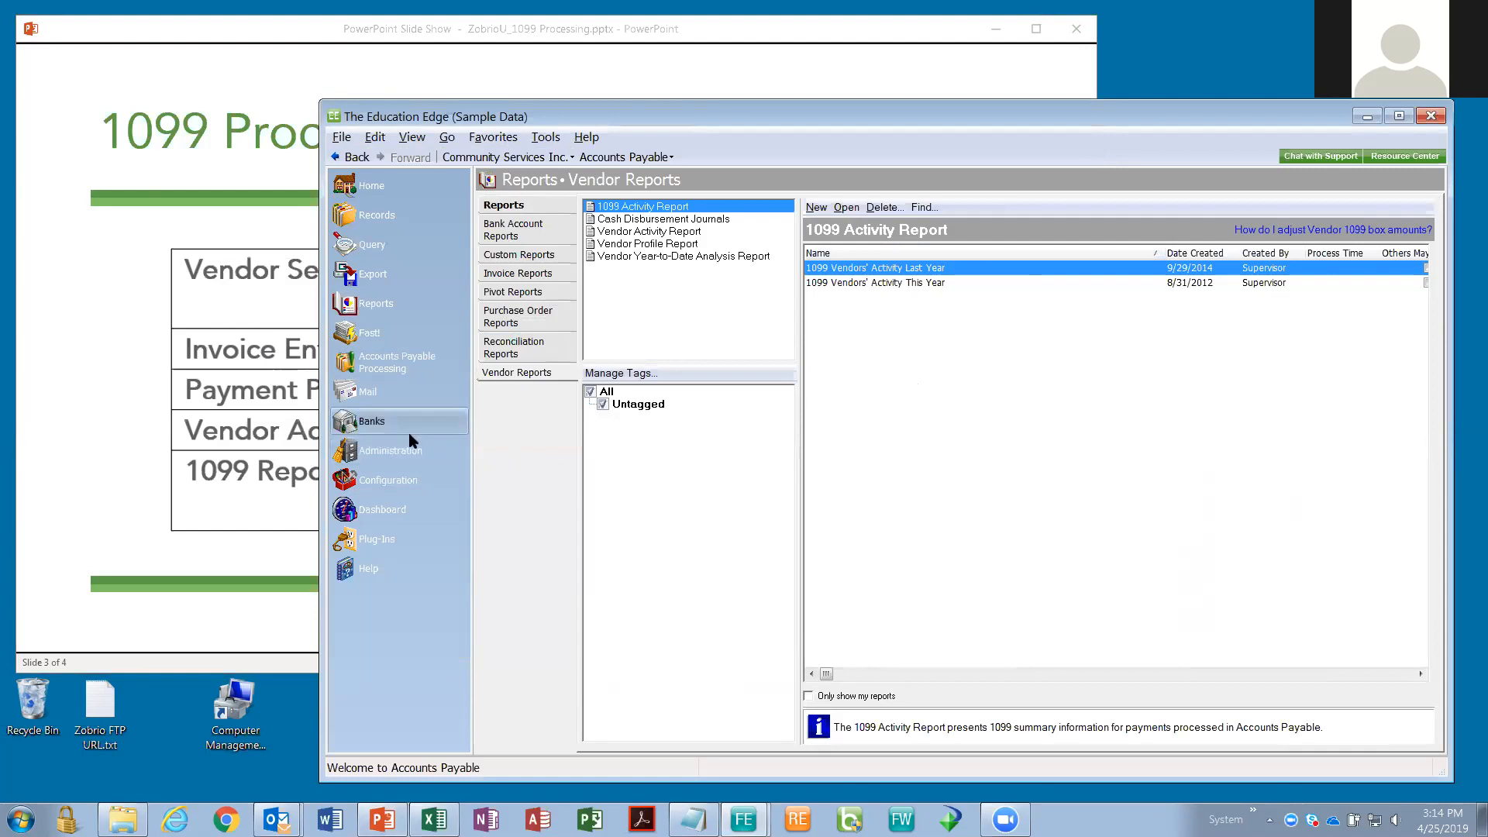
Step: Open the mailing forms area with the 1099 Forms and return to the DL Landscaping and Design vendor record
click(397, 397)
click(507, 224)
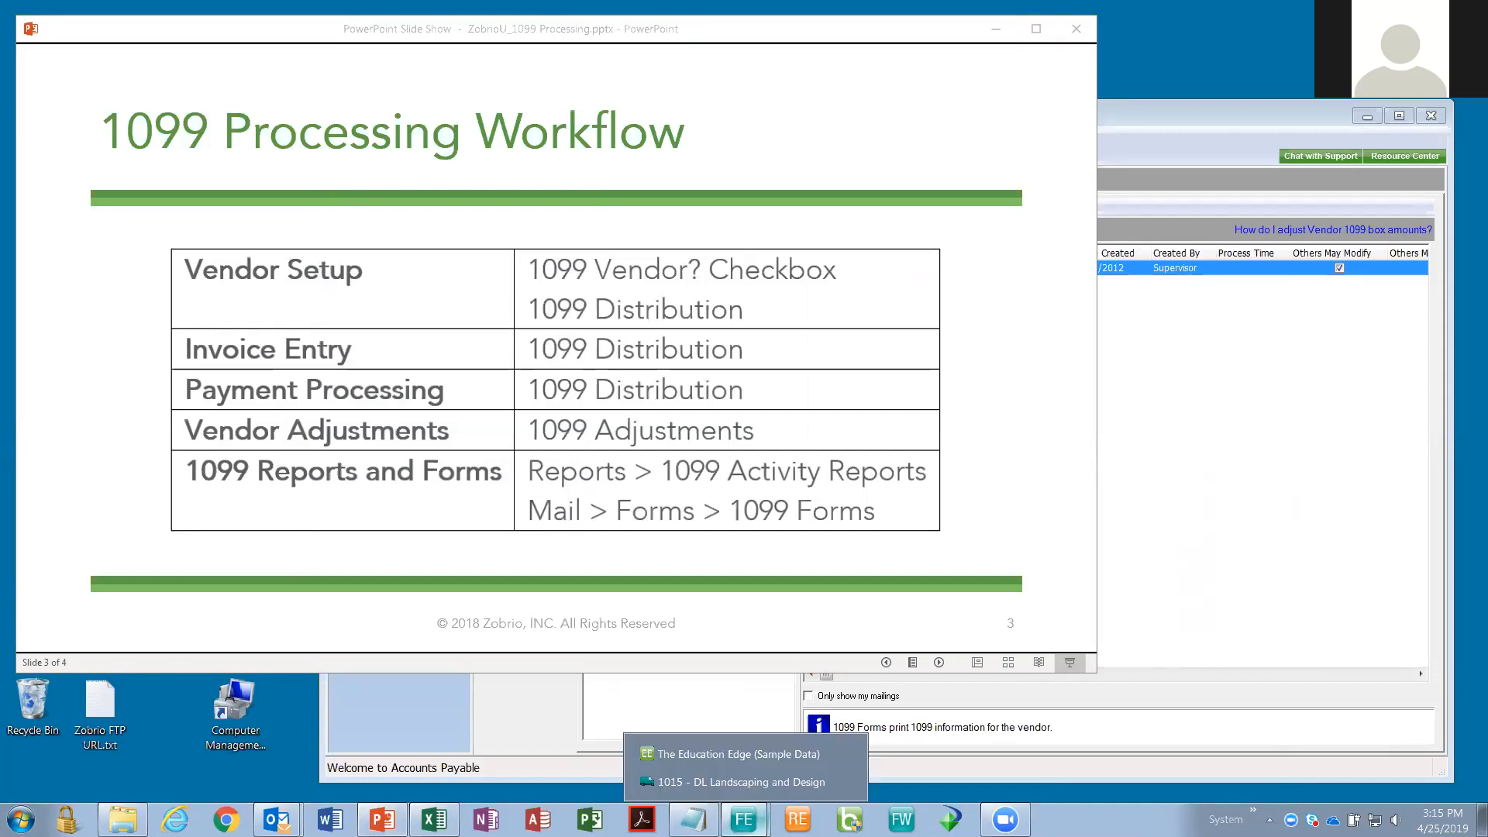
click(744, 796)
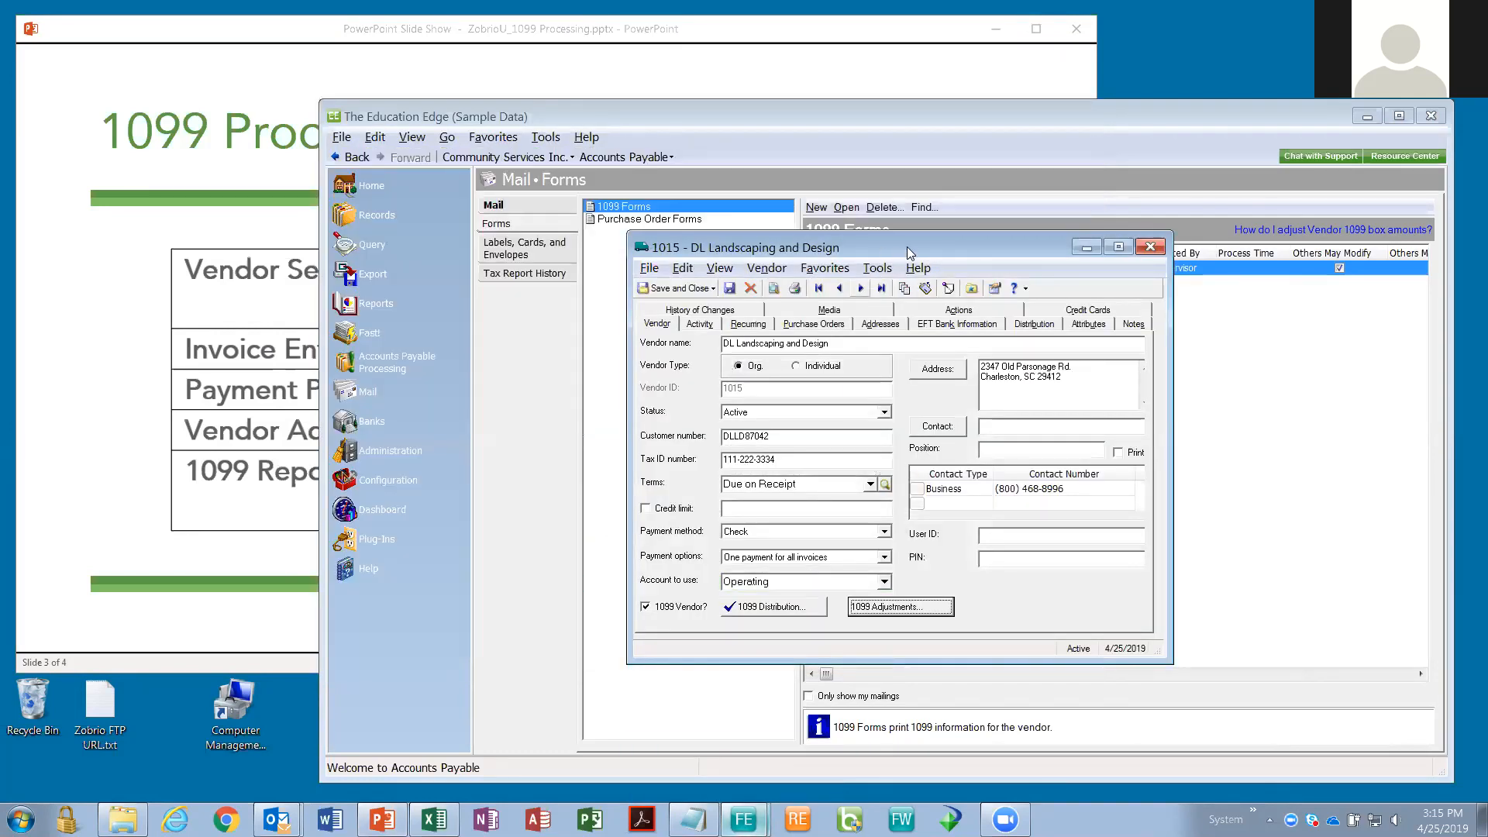
Step: Review the default 1099 distribution for DL Landscaping and Design and cancel out of it
drag(917, 247, 968, 238)
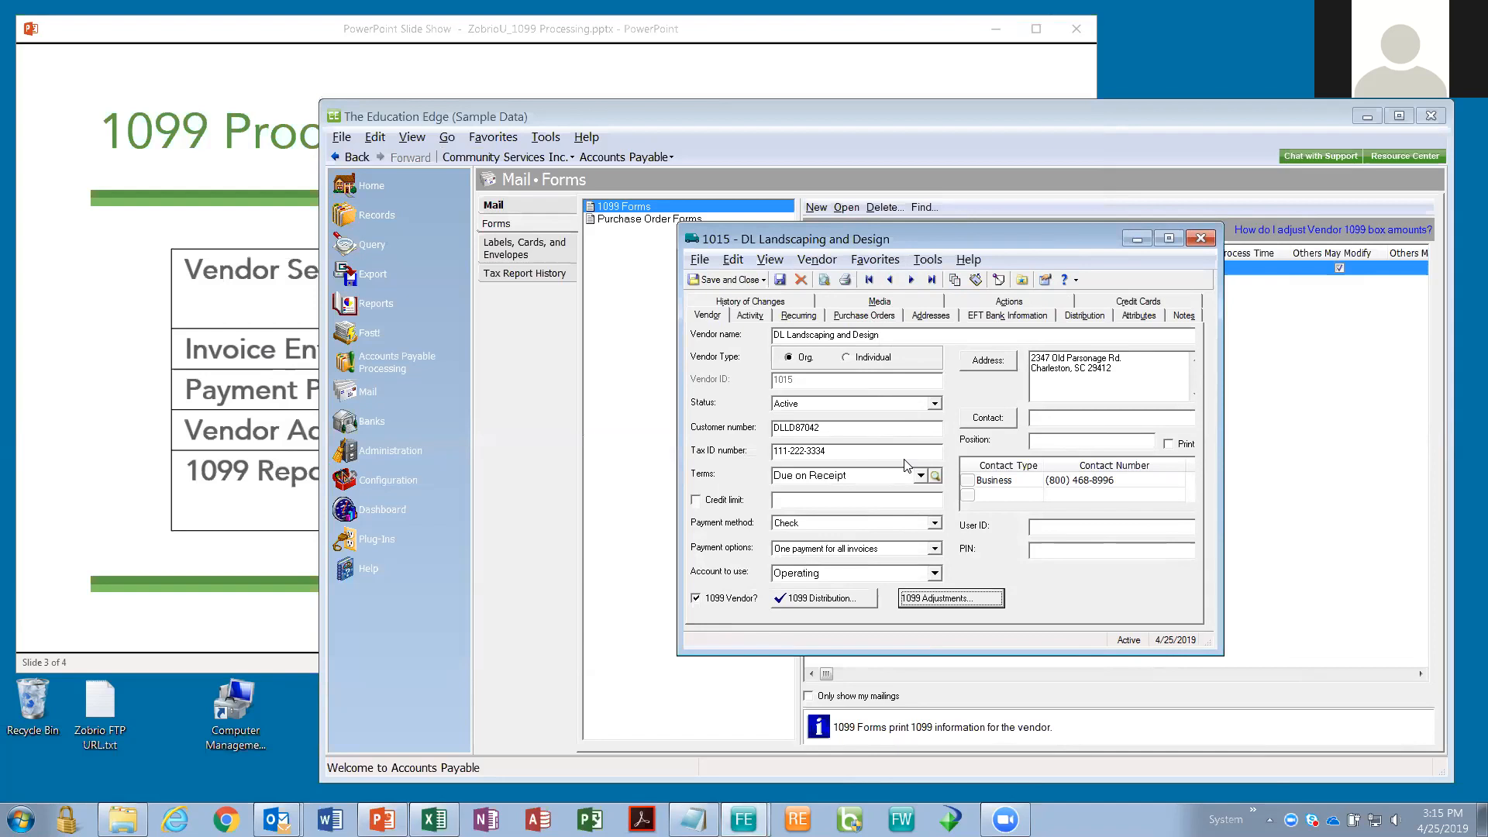
click(818, 599)
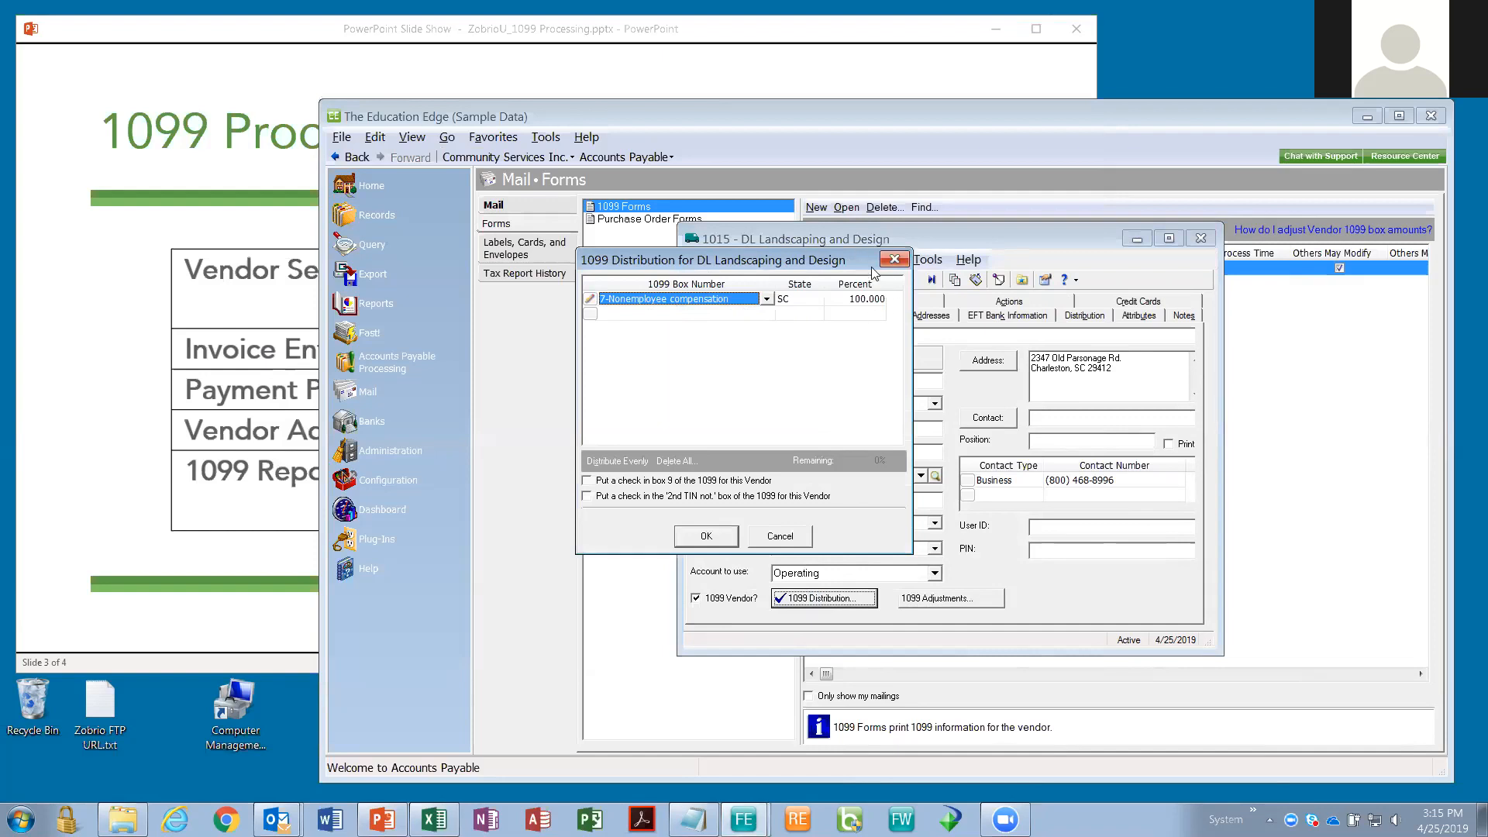
click(789, 538)
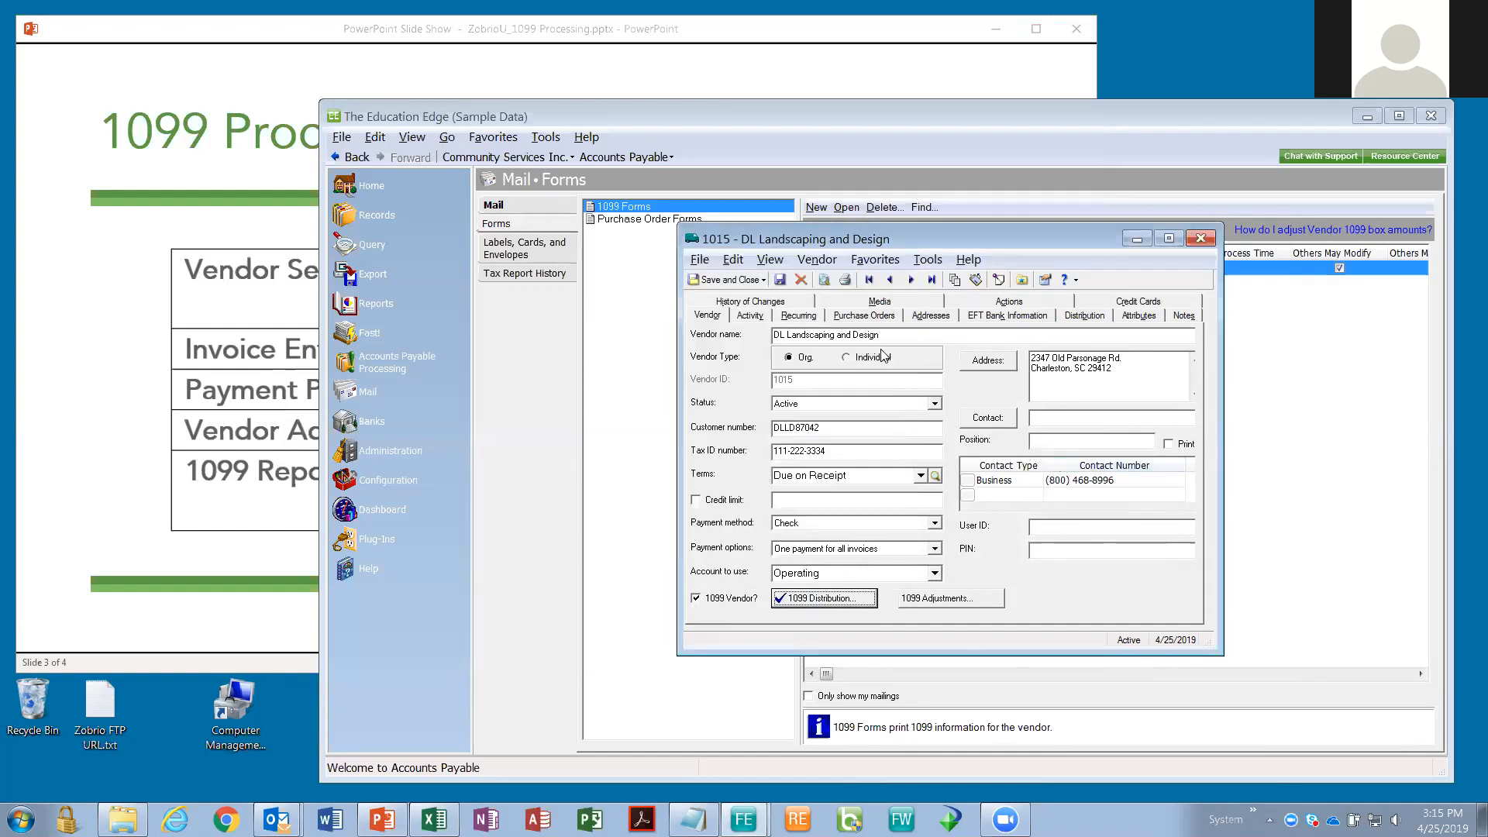
Step: Start a new invoice from the vendor's activity with invoice number DLLD0422 and invoice date 4/22/2019
click(752, 316)
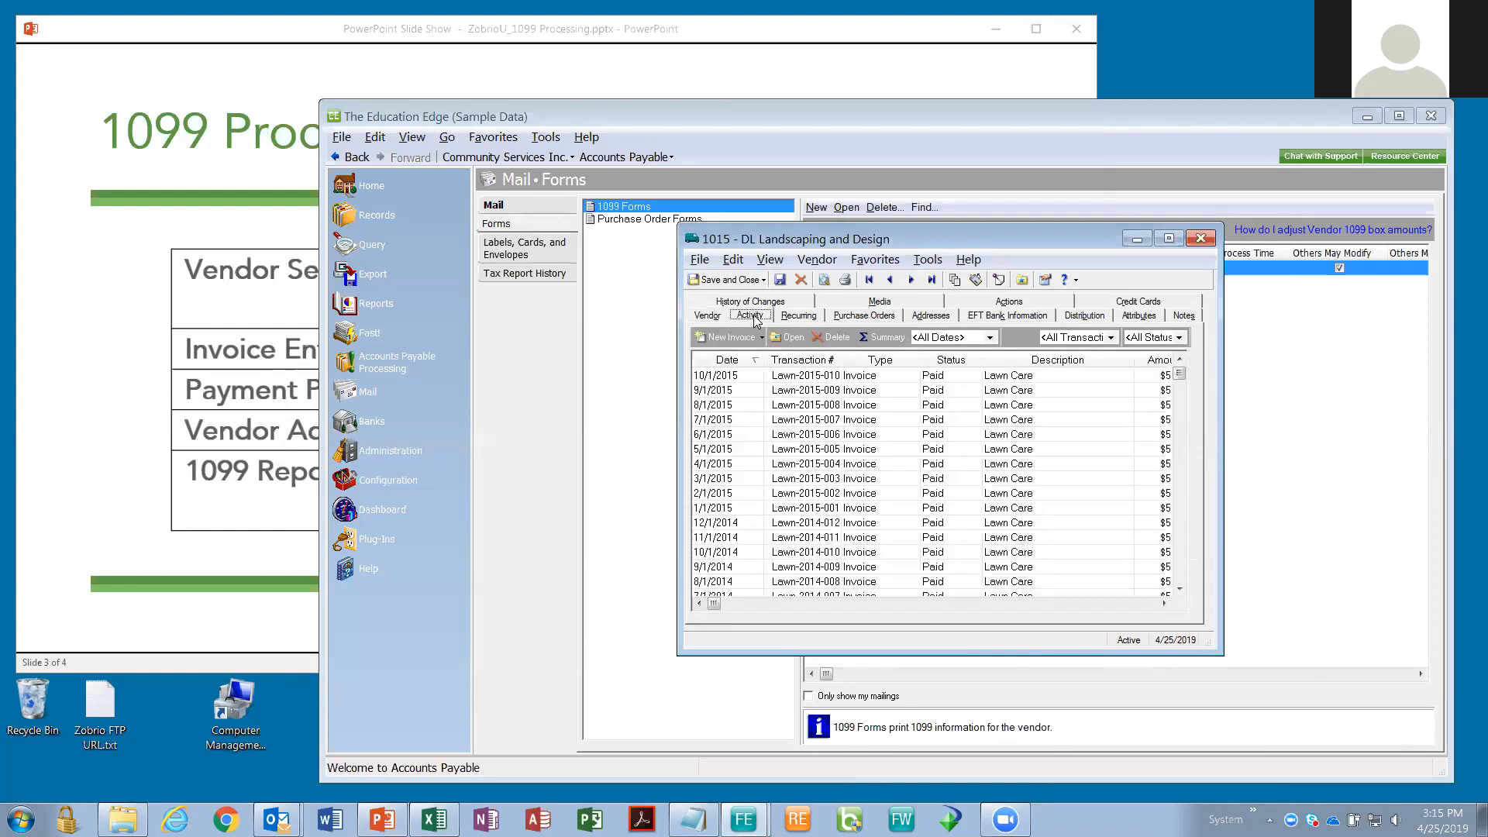
click(713, 339)
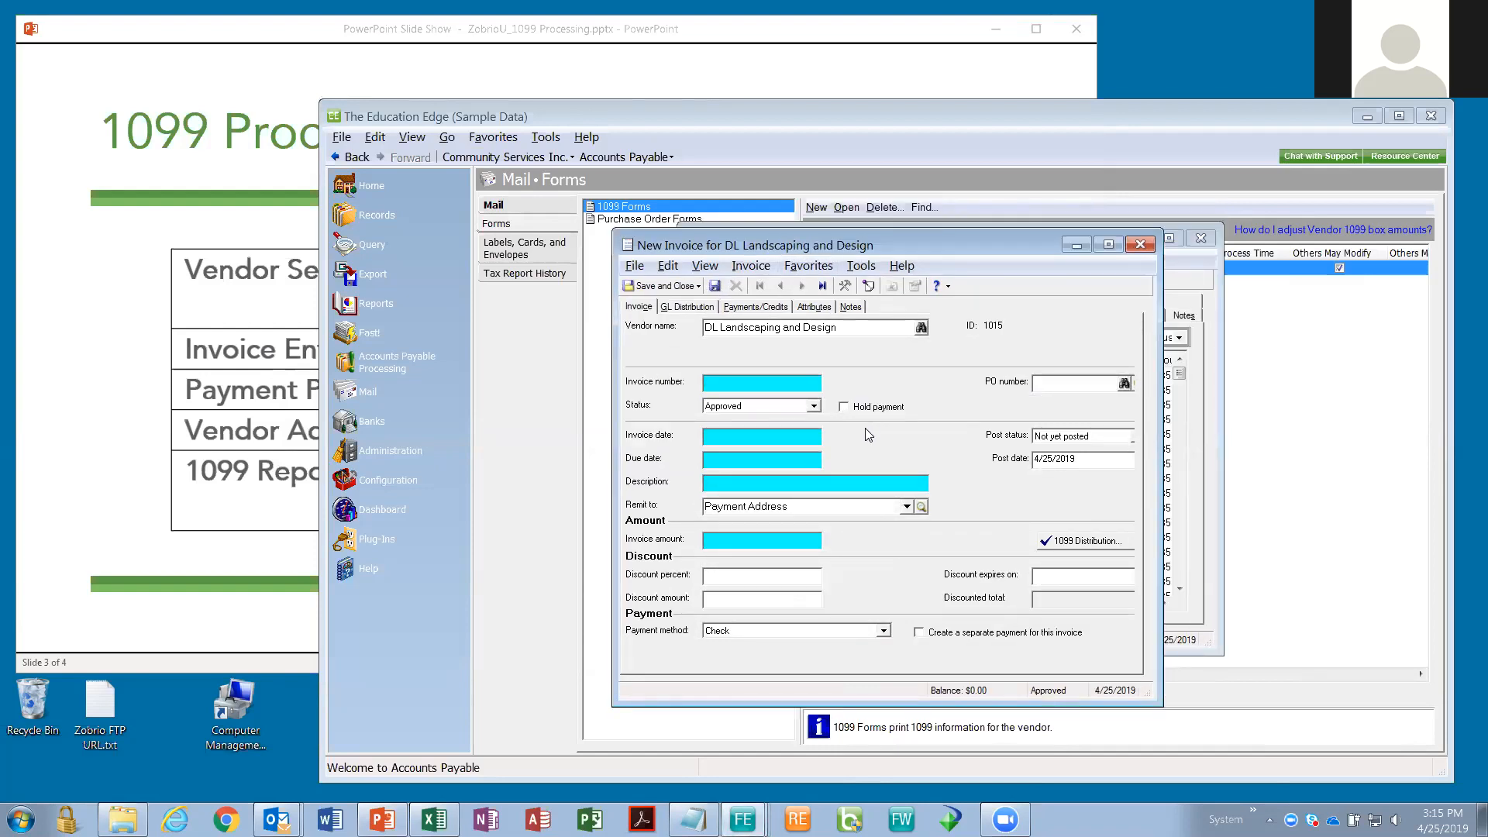
text(DL)
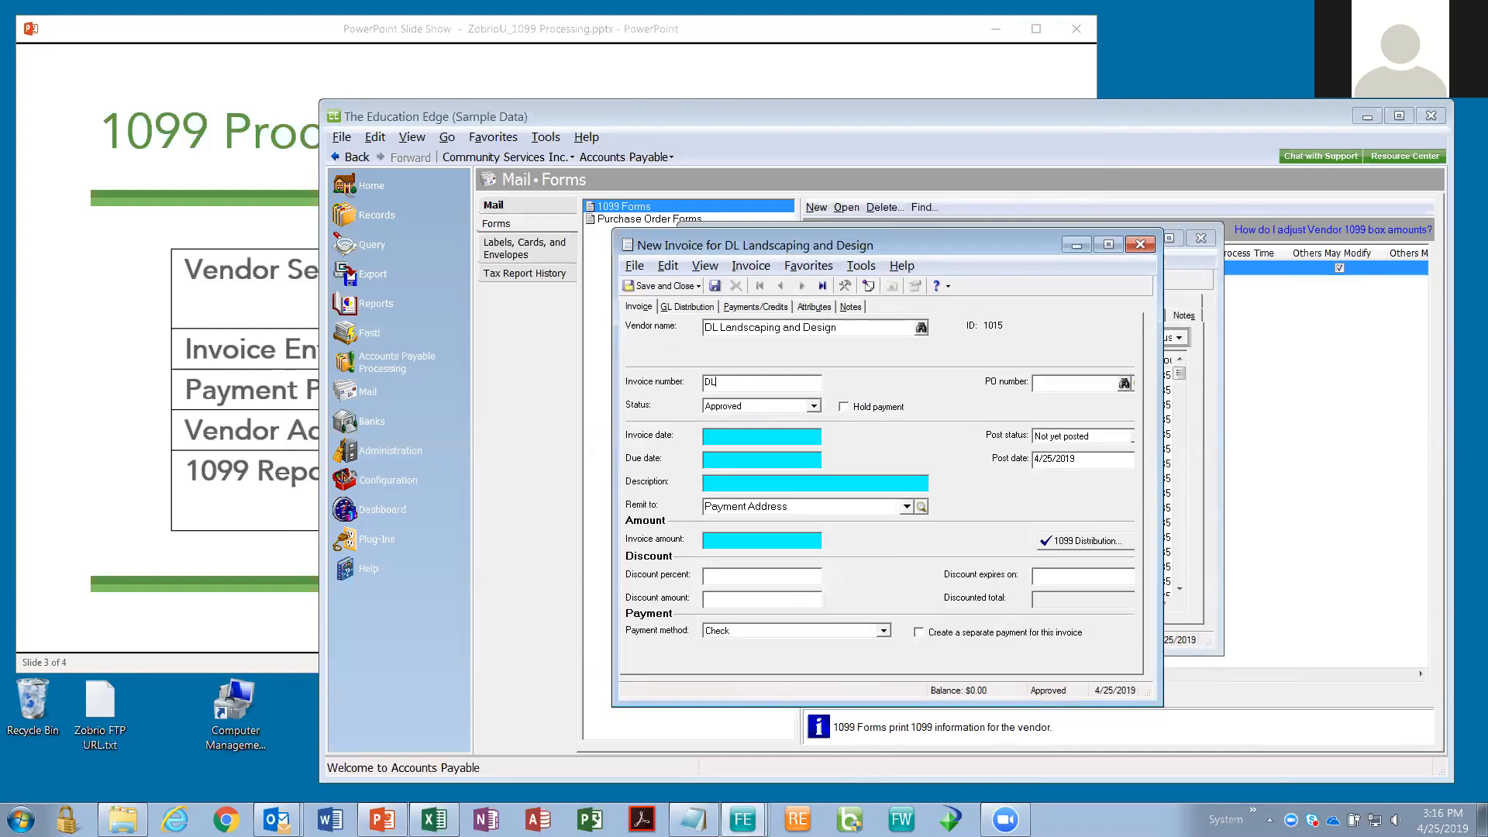
text(LD0422)
click(776, 435)
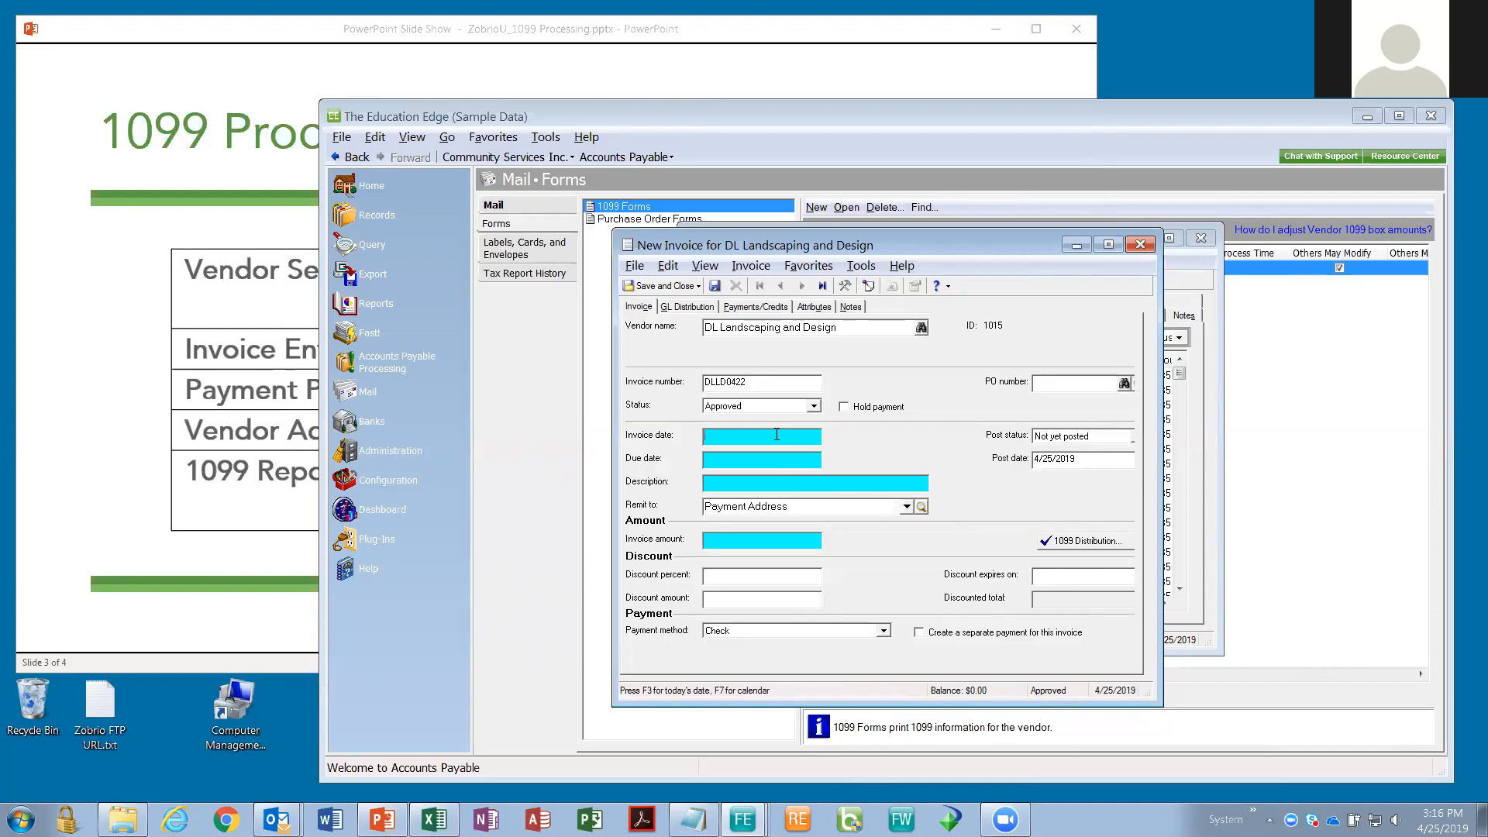
click(777, 434)
text(22)
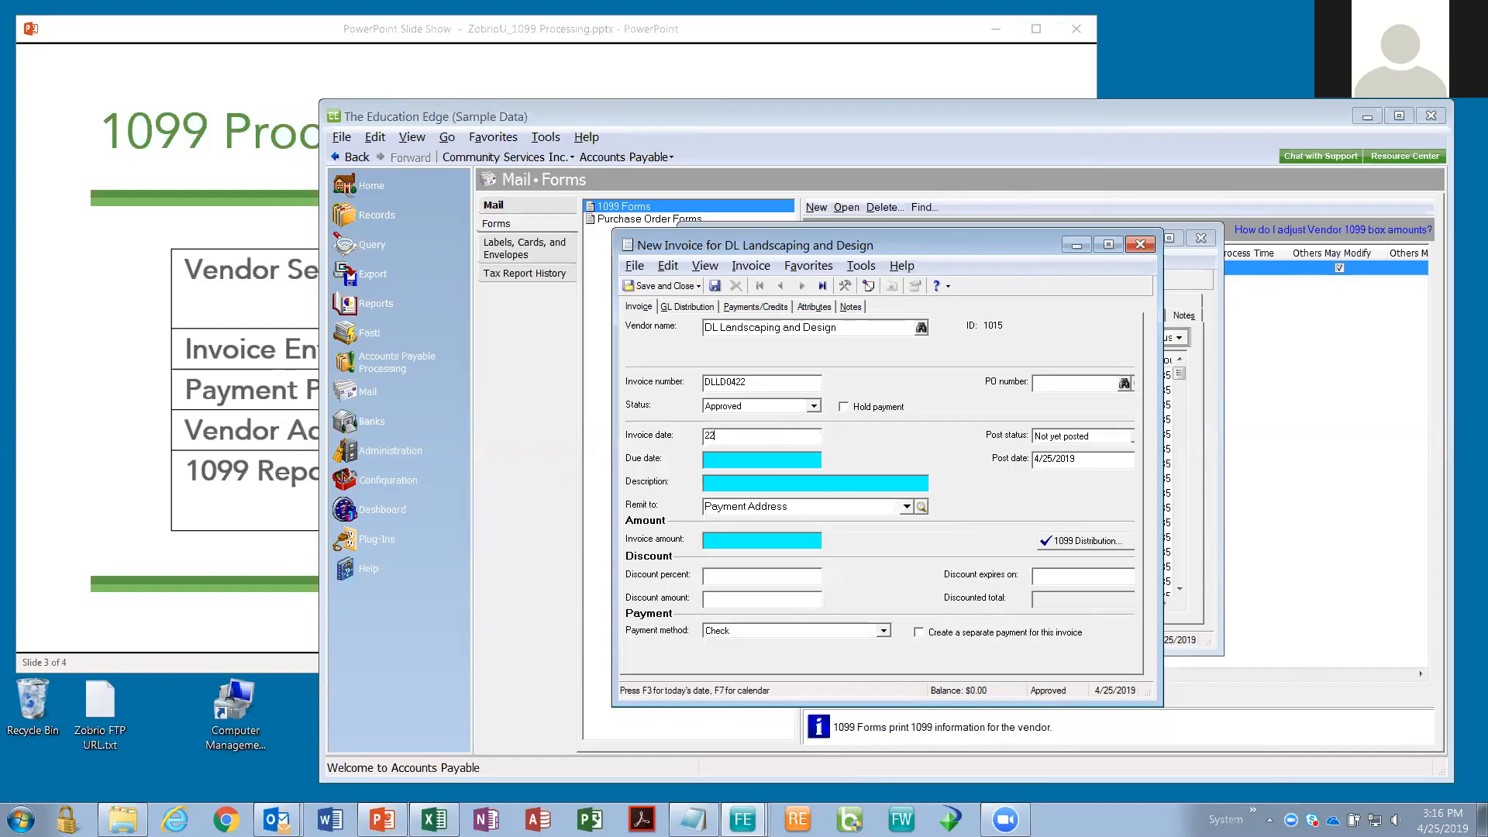
key(Tab)
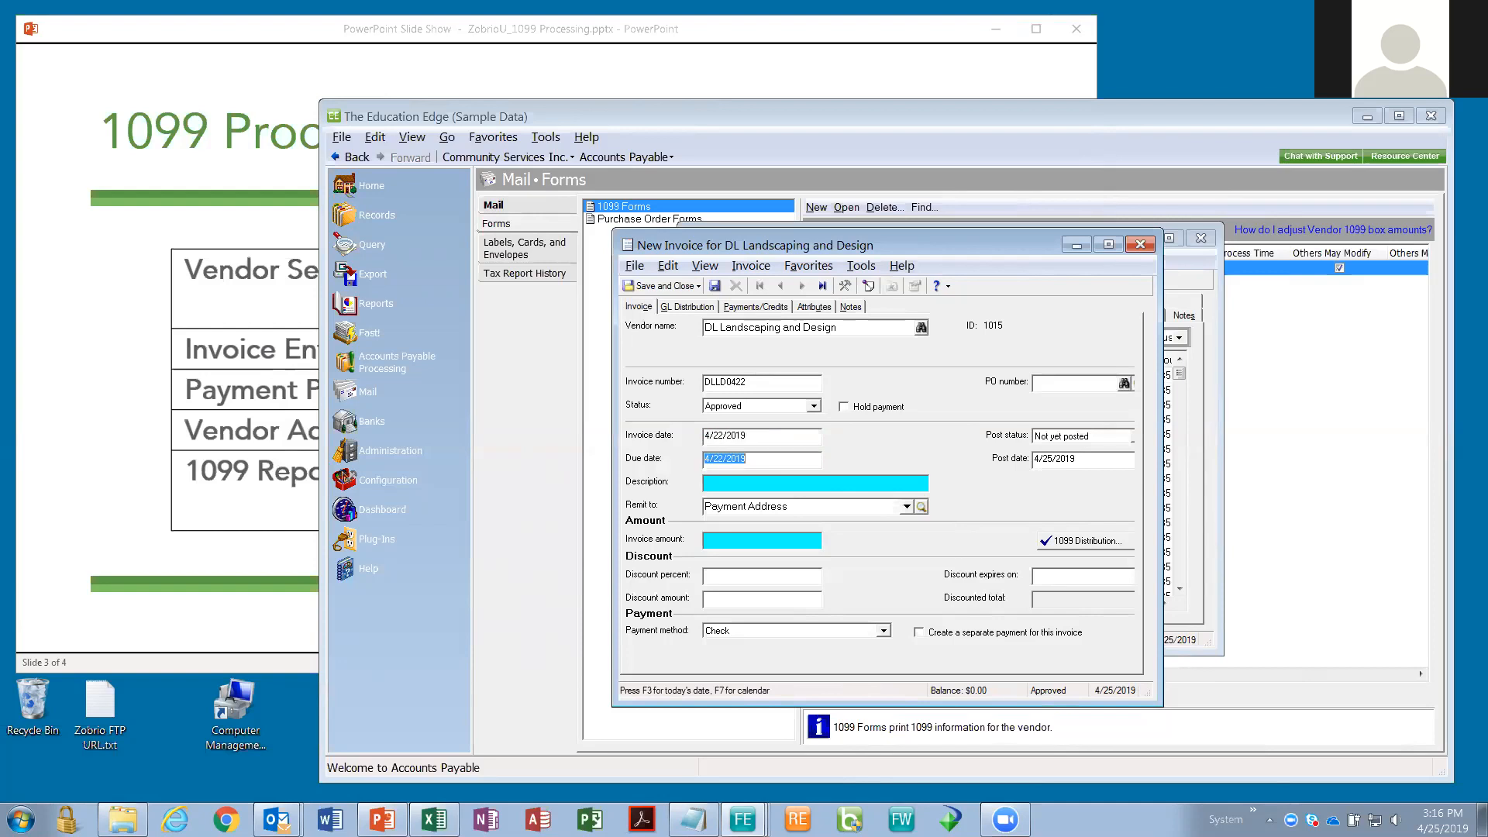
Step: Enter Lawn Care as the invoice description and set the invoice amount to $750.00
click(854, 483)
text(Lawn Care)
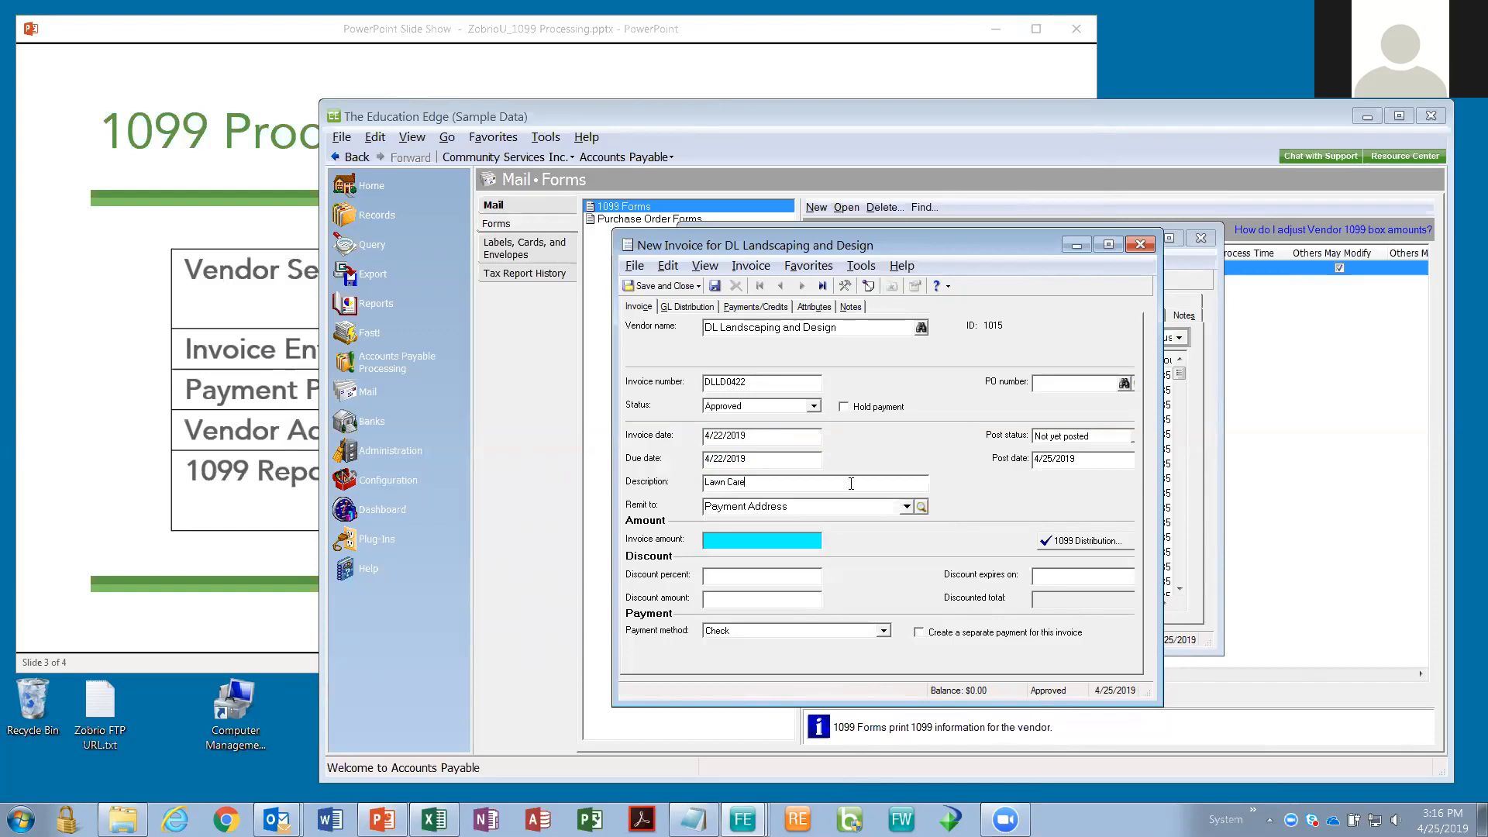
click(792, 538)
text(75)
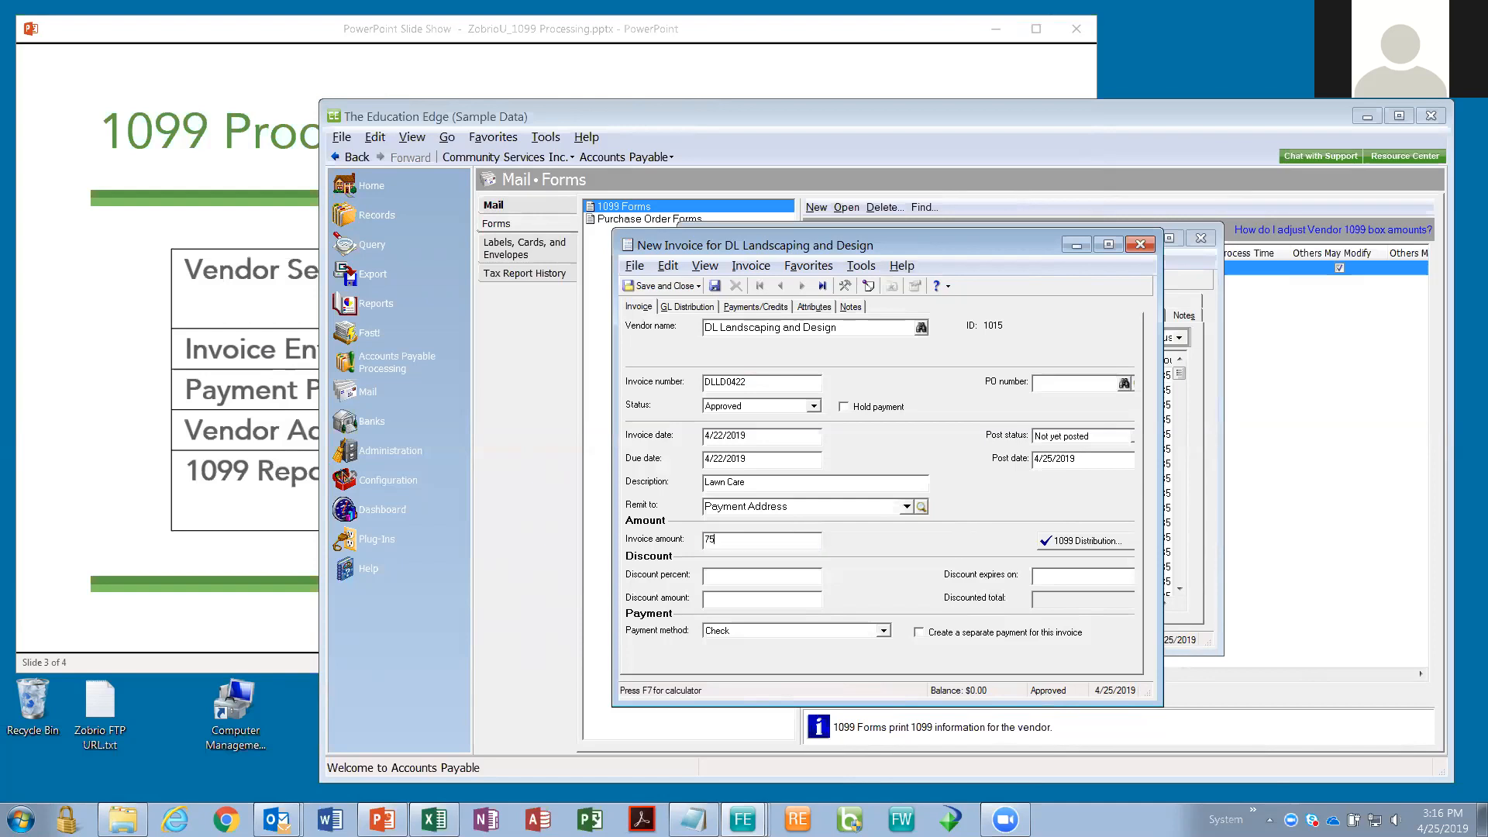
text(0)
key(Tab)
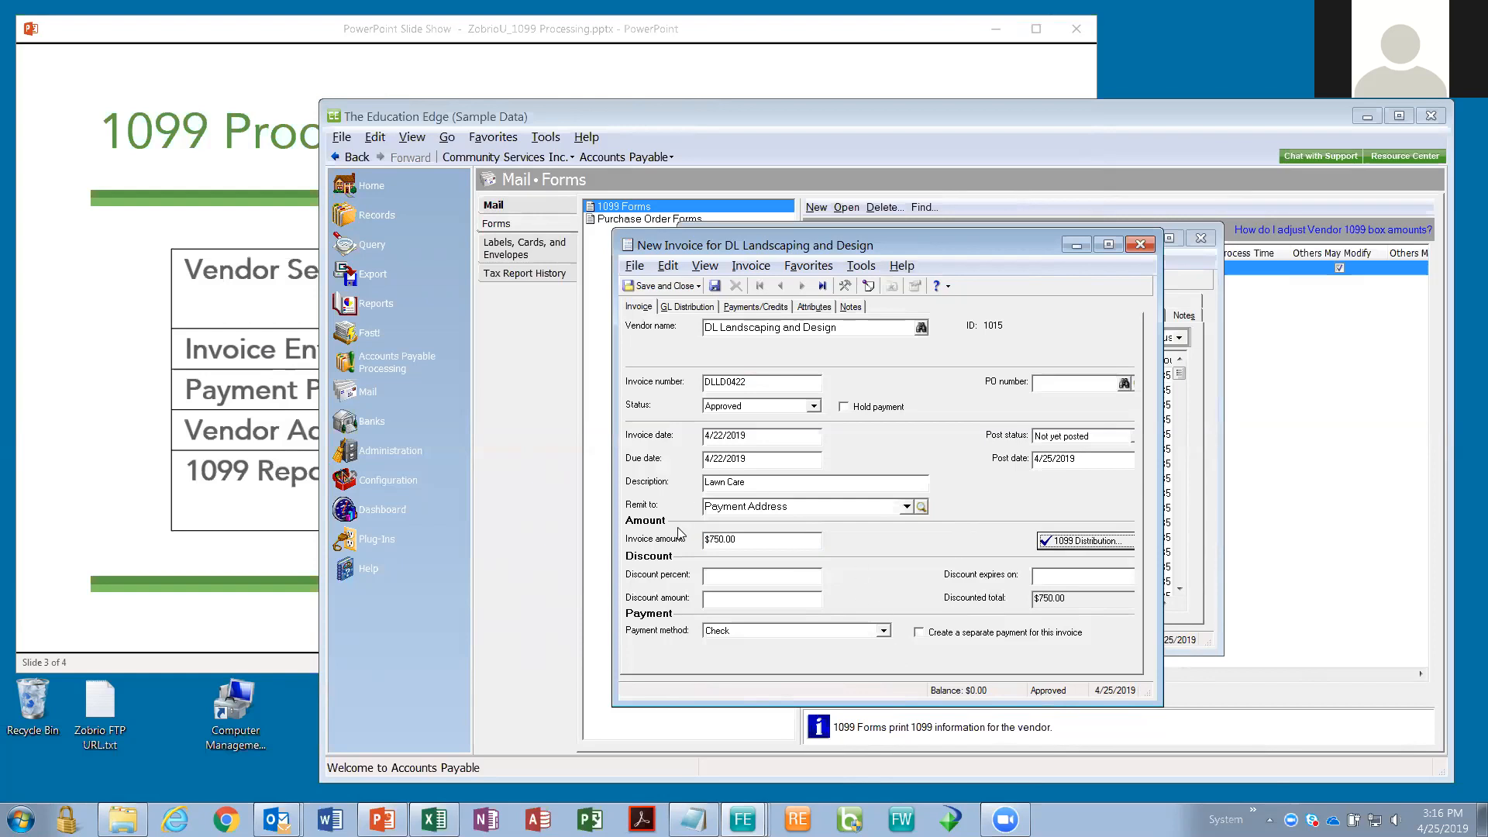
Step: Open the invoice's 1099 distribution and compare its percent and dollar amount views
click(760, 541)
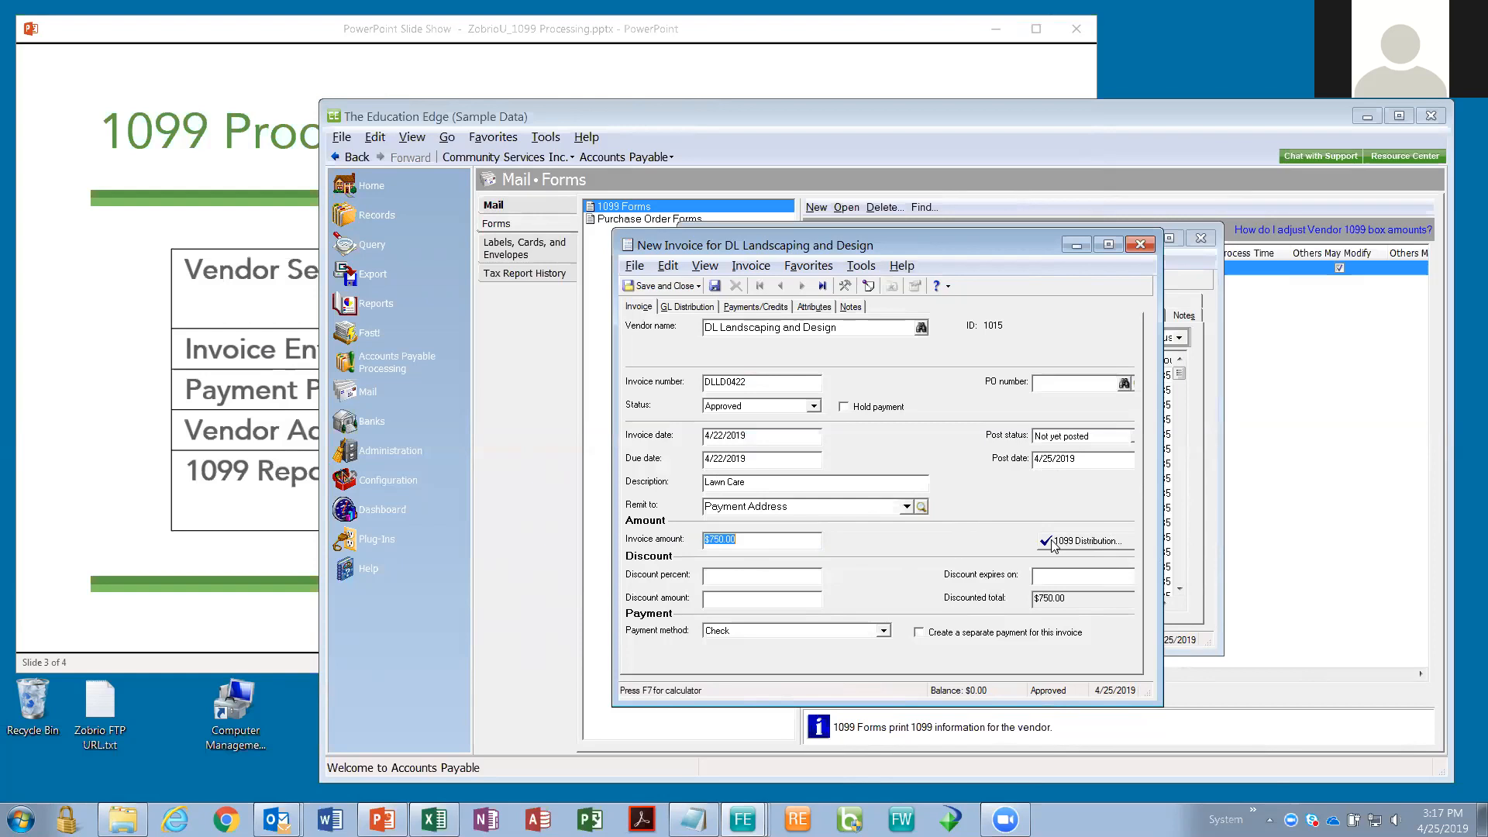
click(1077, 544)
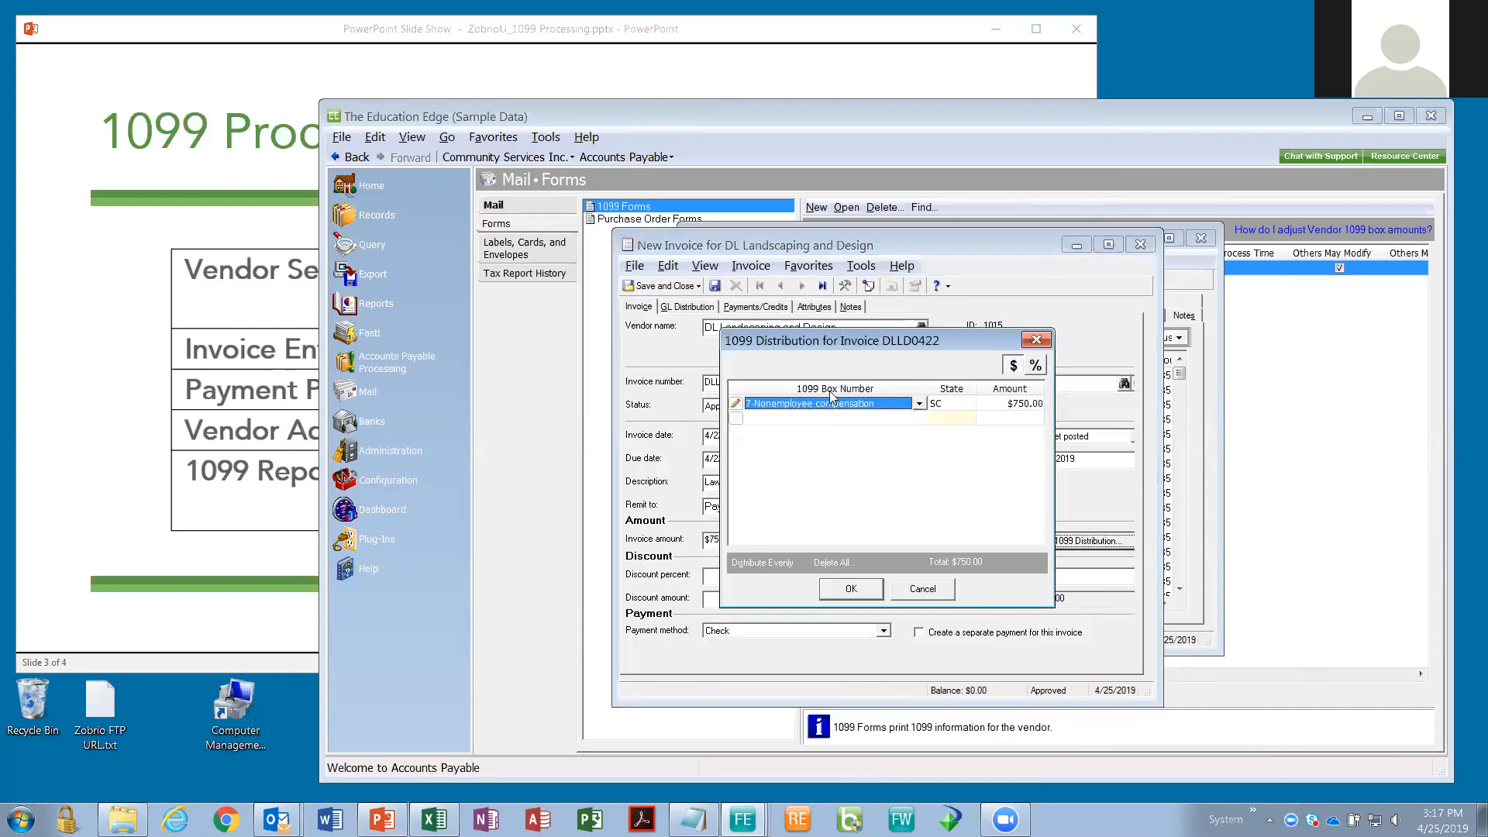
drag(846, 342, 1071, 370)
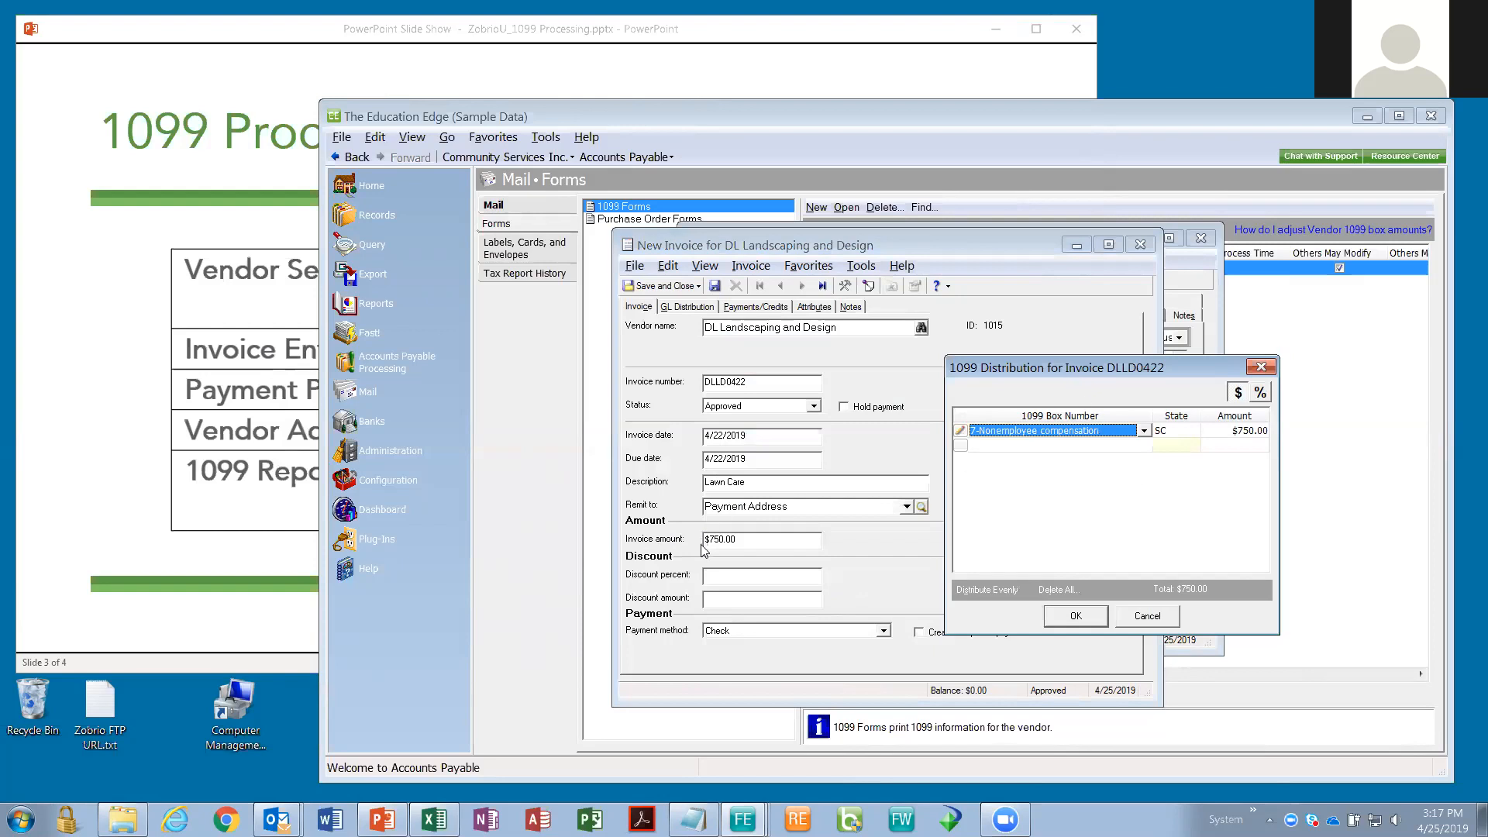
click(1260, 393)
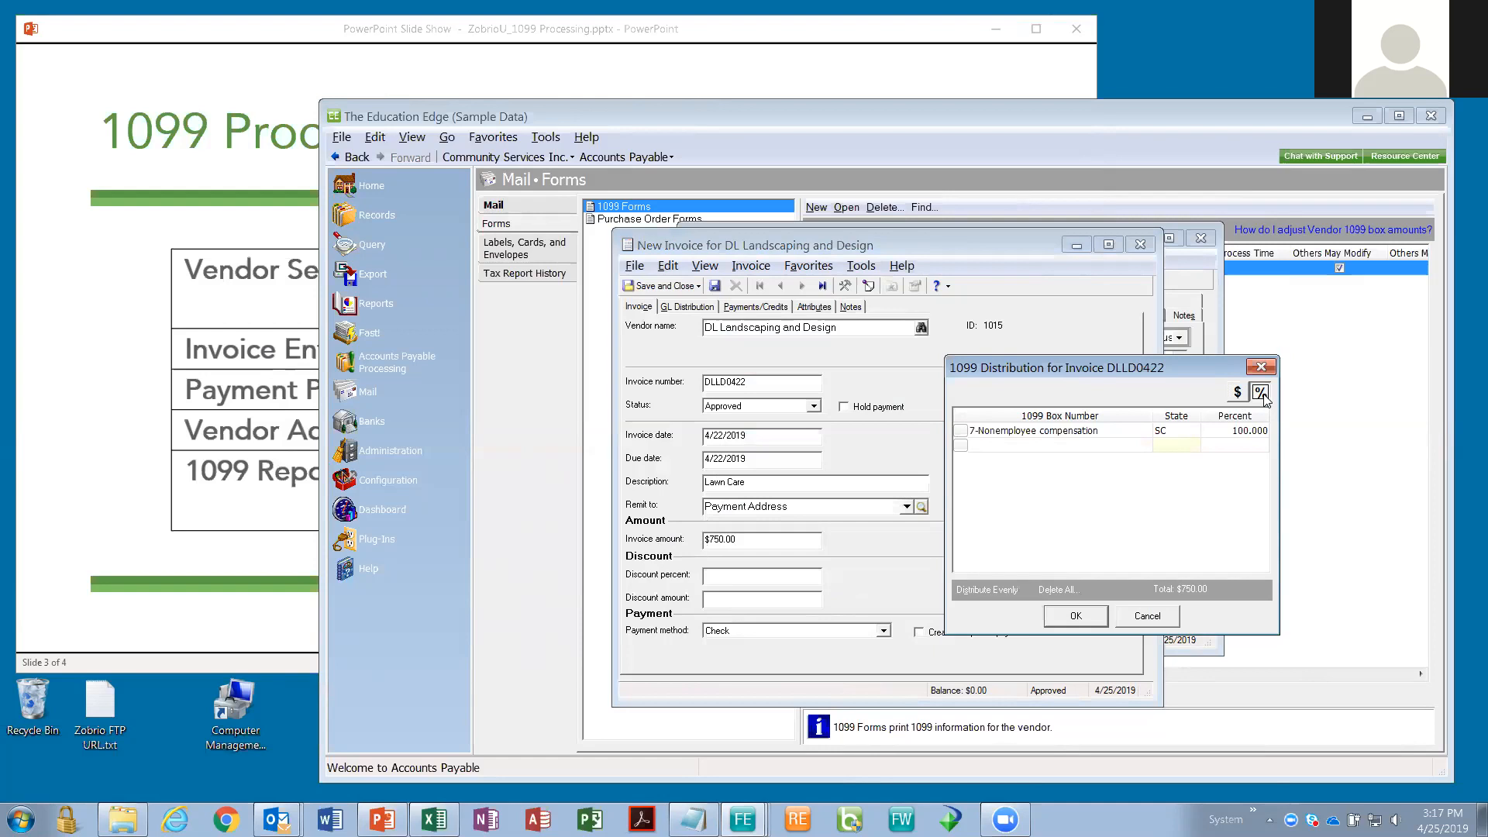
click(1237, 393)
Step: Try $500 as the nonemployee compensation amount, set it back to $750, and accept the 1099 distribution
click(1237, 432)
text(500)
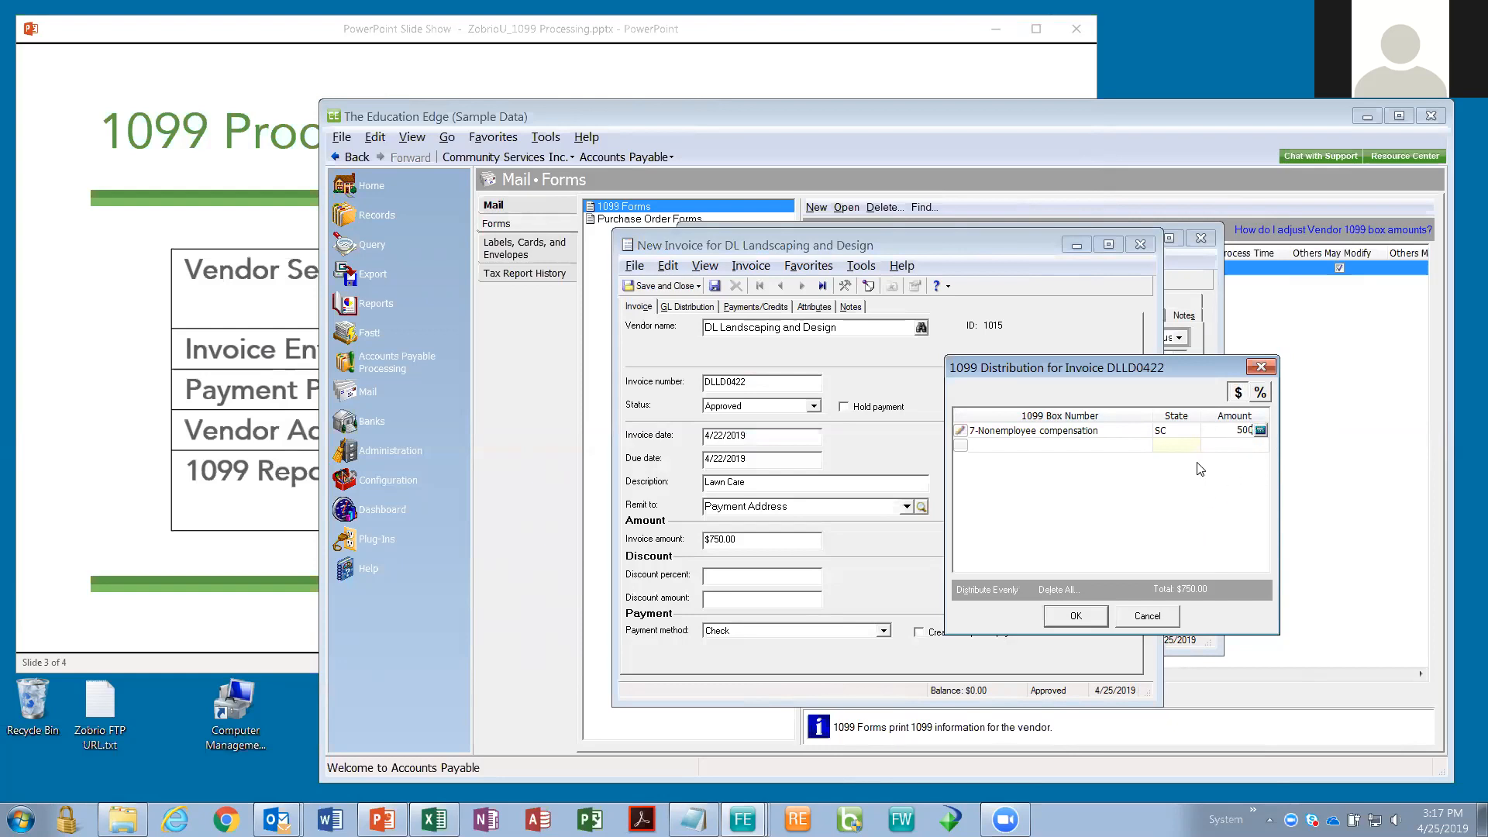
click(1209, 436)
text(750)
key(Return)
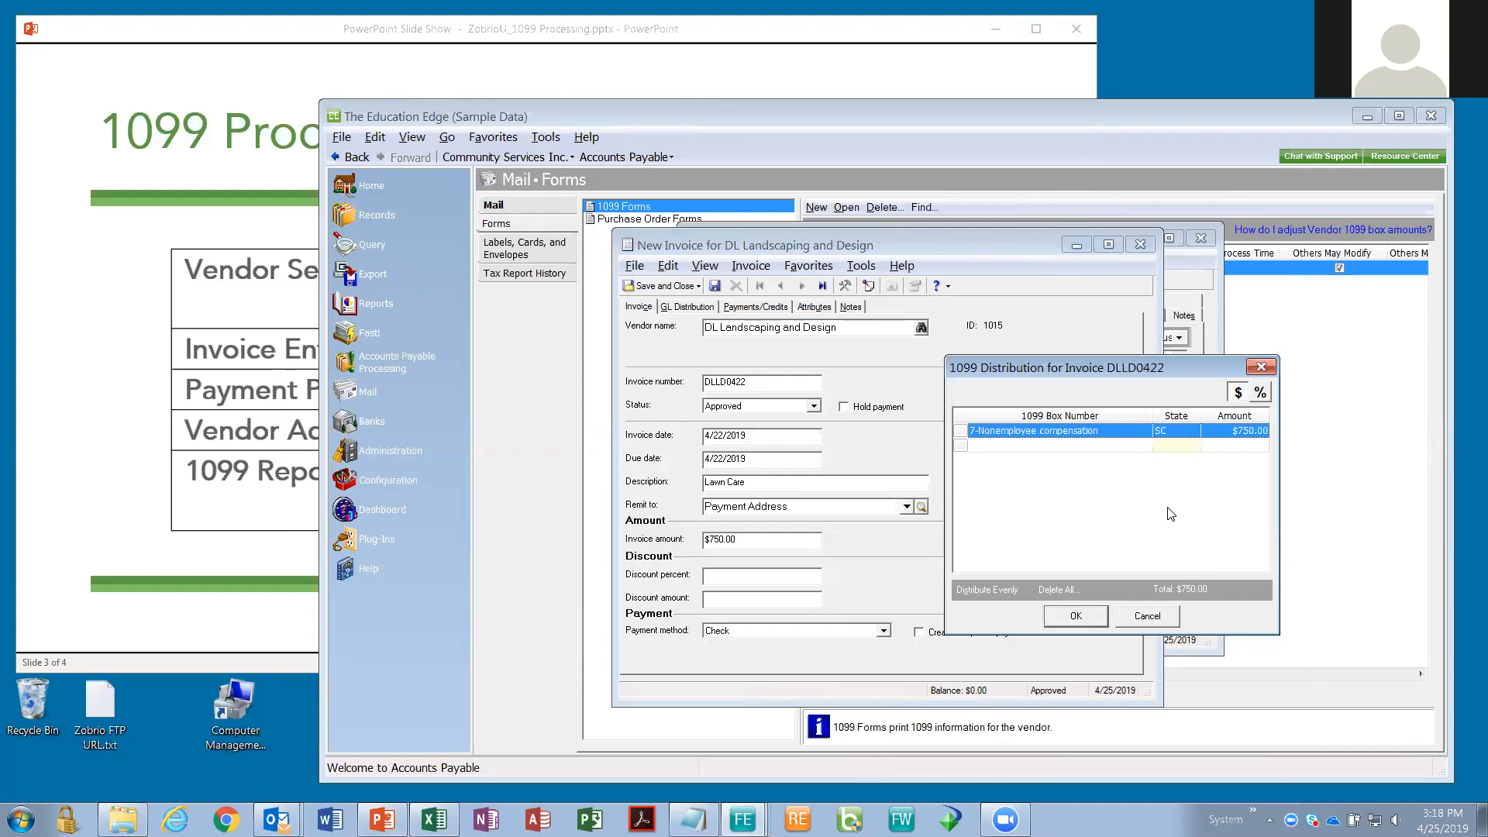
click(1074, 618)
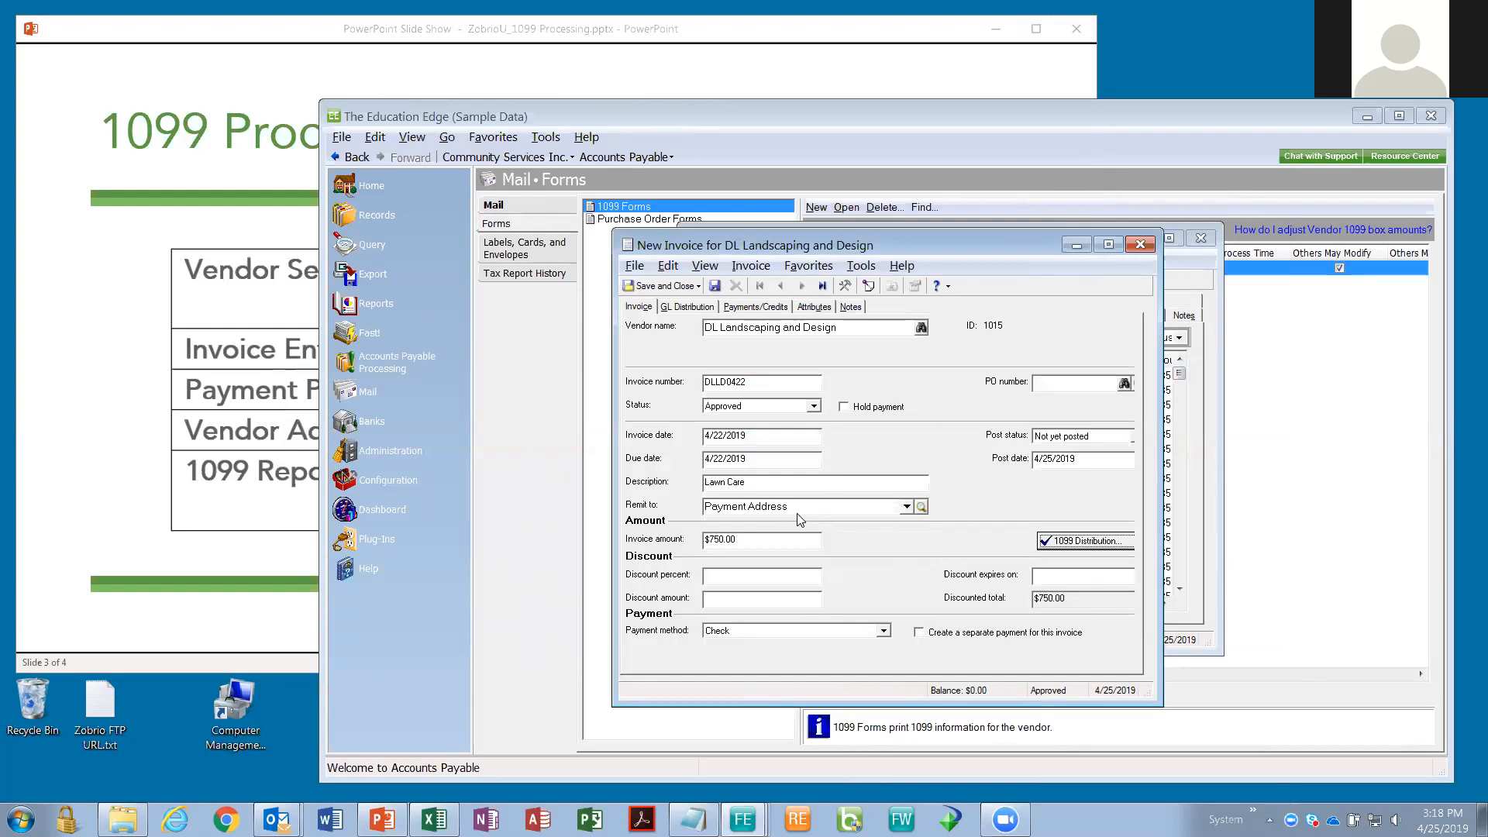
Step: Review the invoice's GL distribution and scheduled payment, and save and close the invoice
click(690, 307)
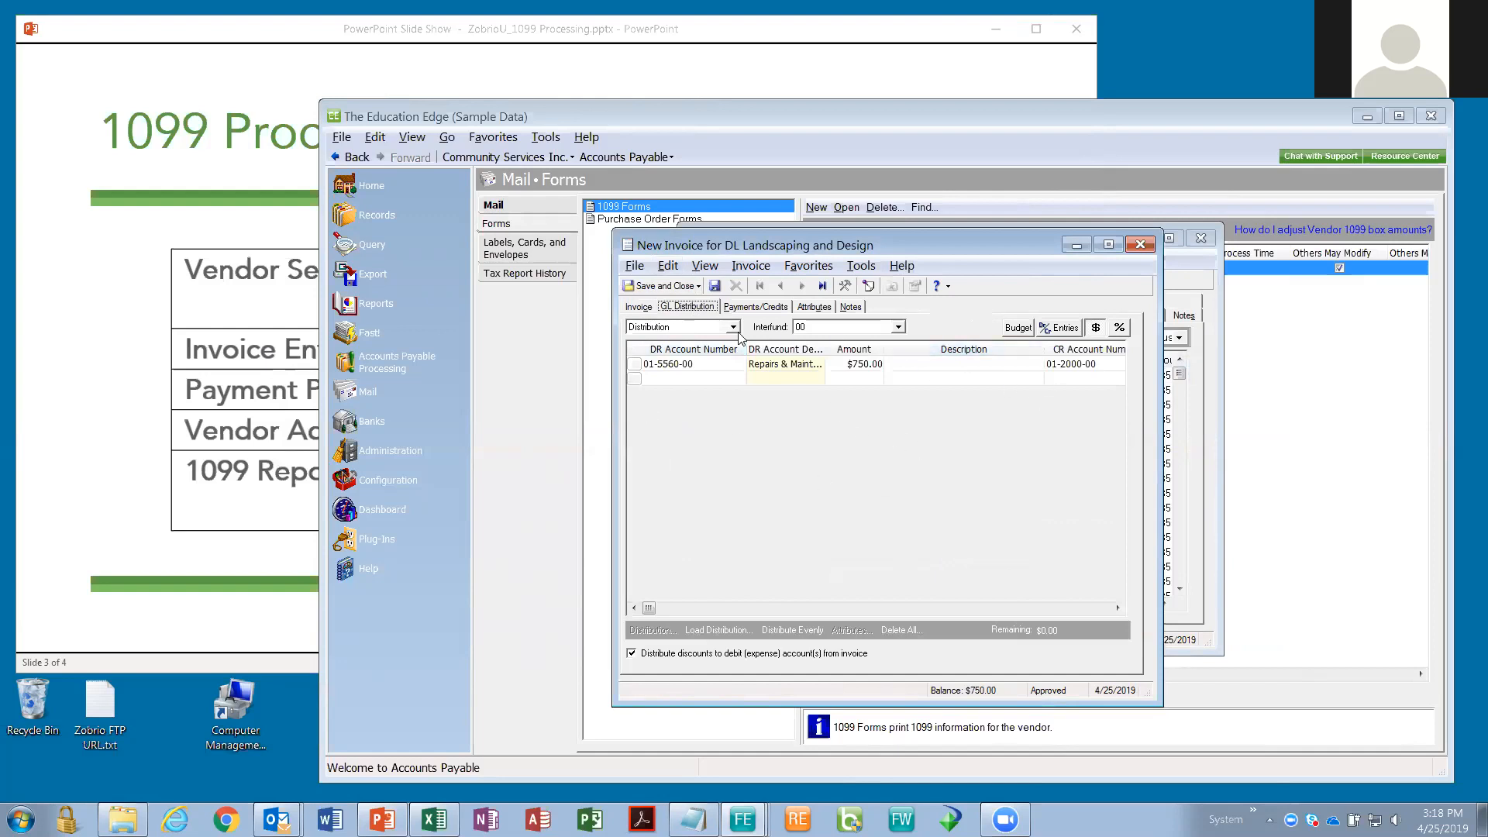
click(750, 308)
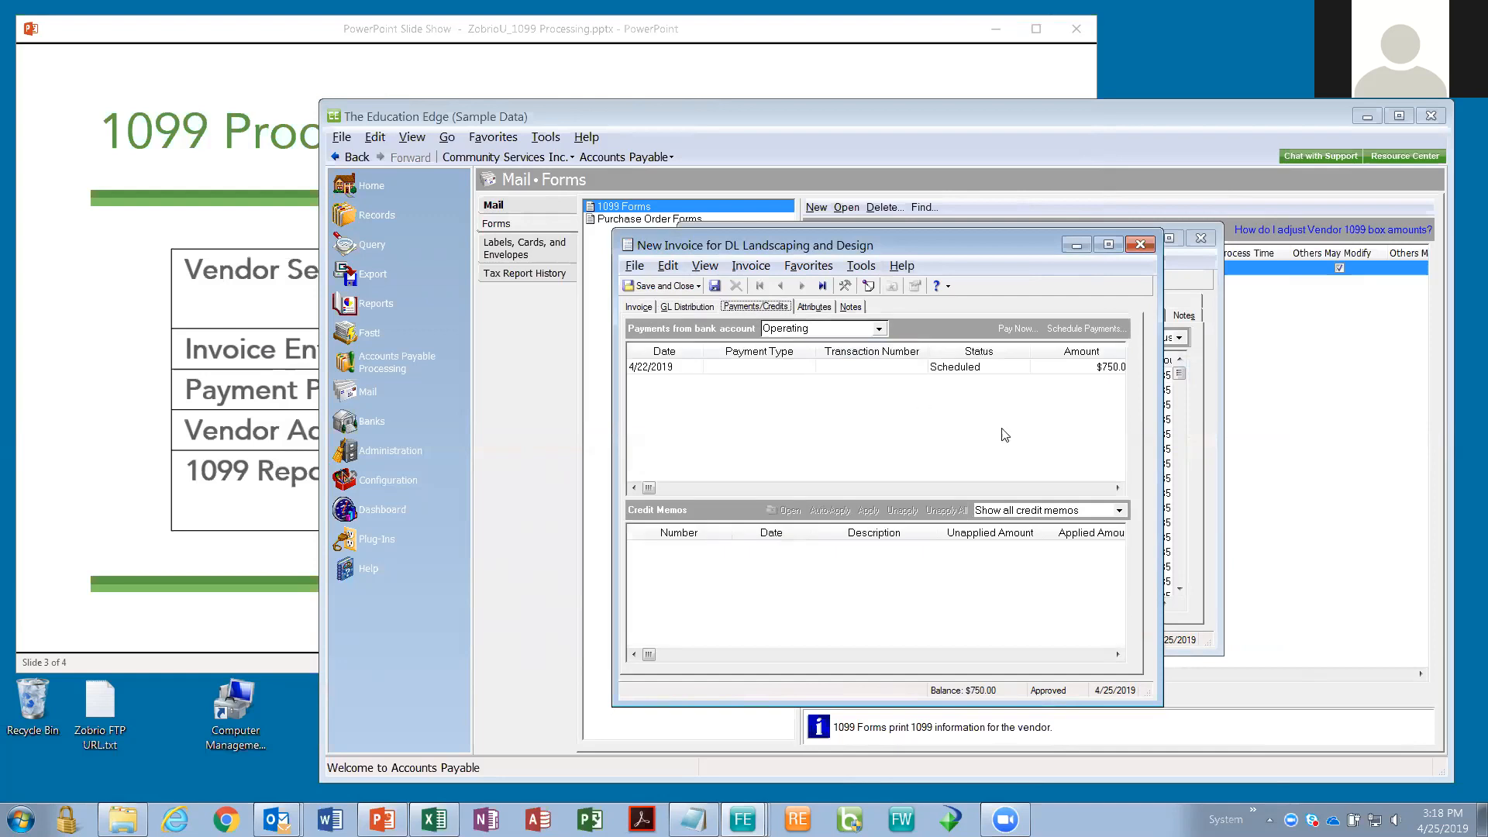
click(639, 307)
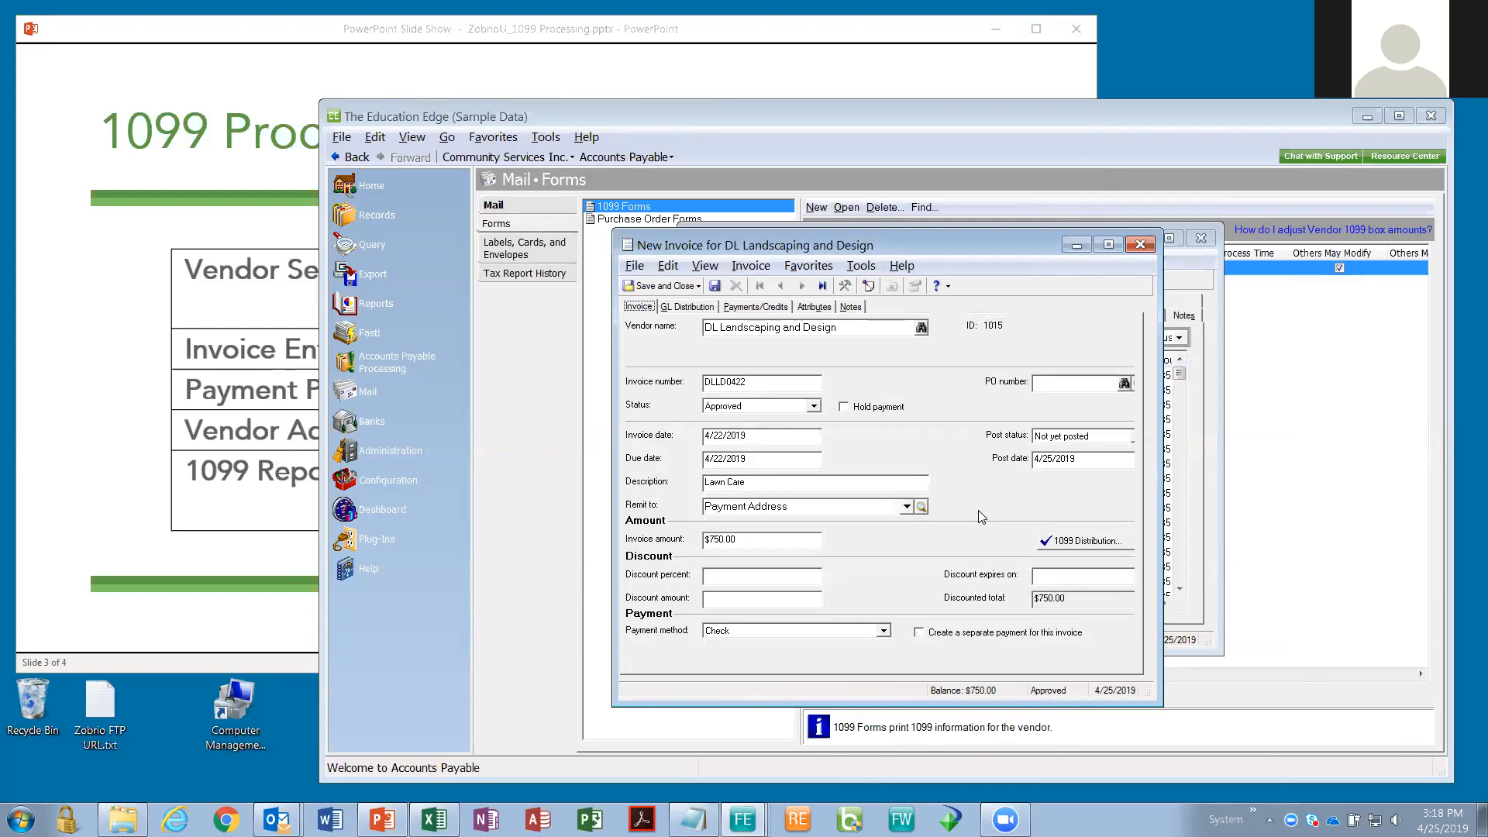
click(643, 284)
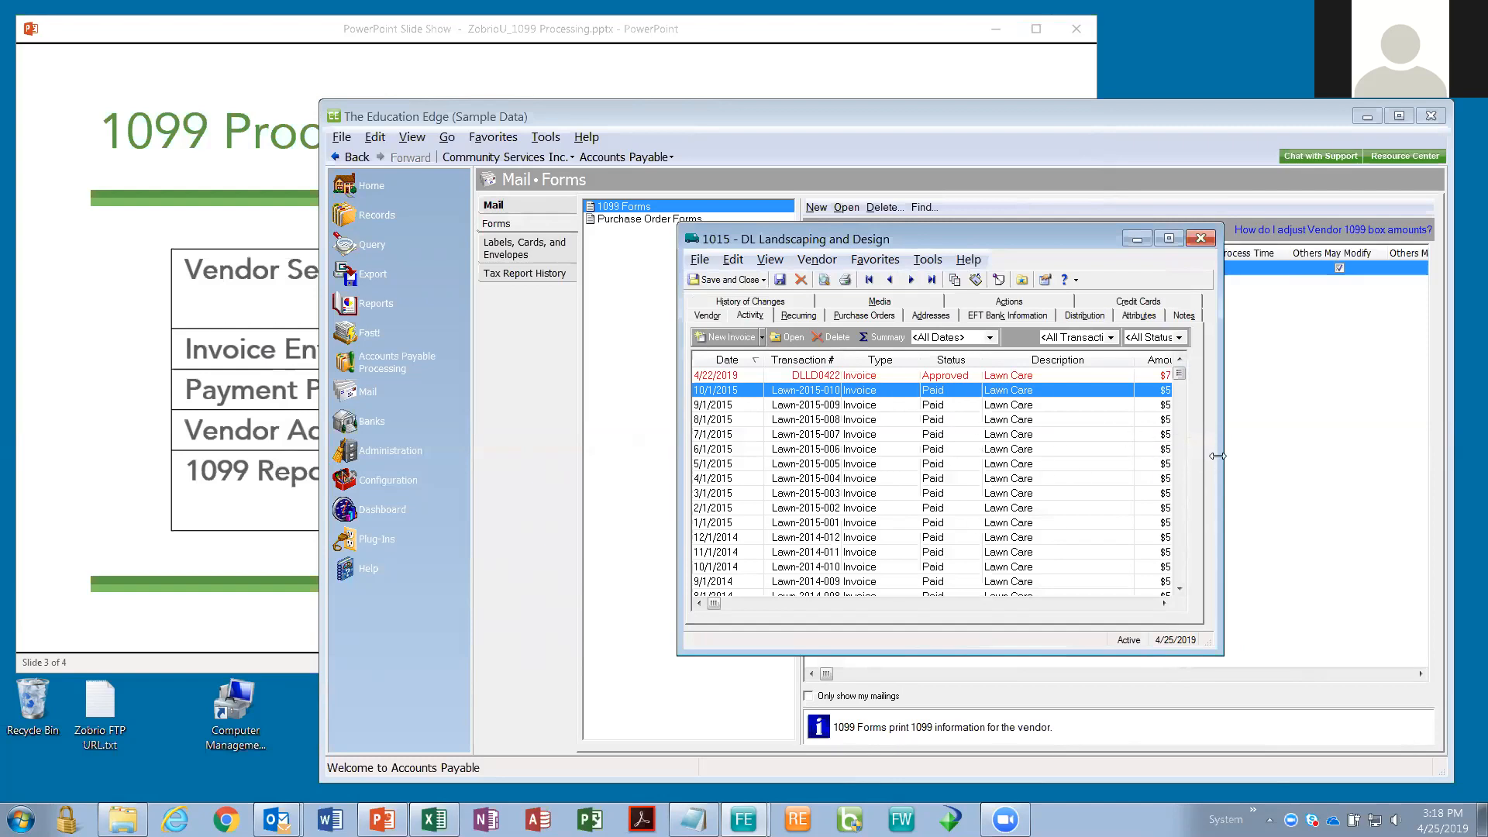
Step: Widen the vendor record window and review the column choices for the activity grid
drag(1218, 455, 1416, 496)
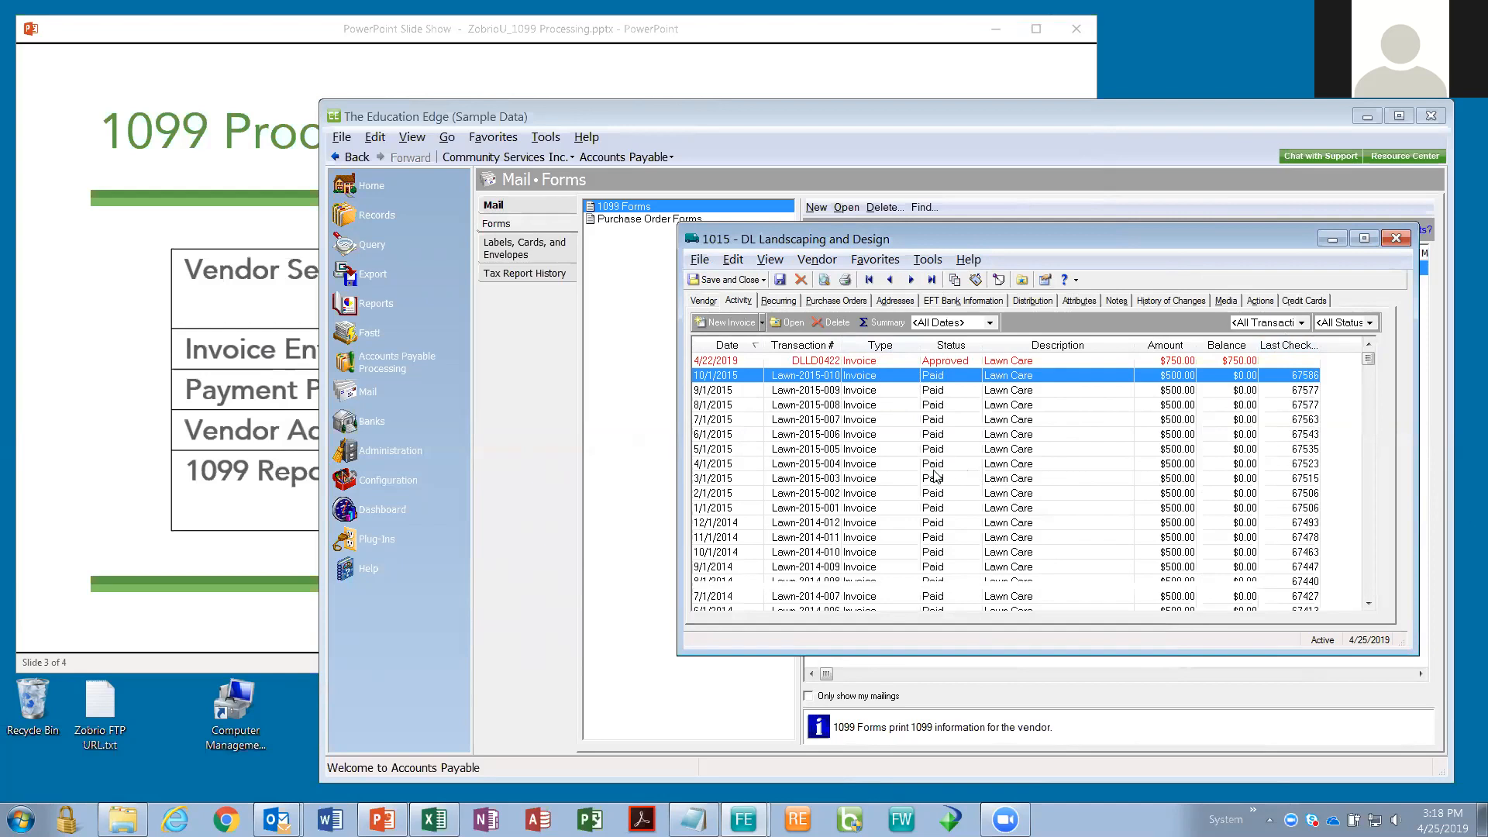
right_click(907, 438)
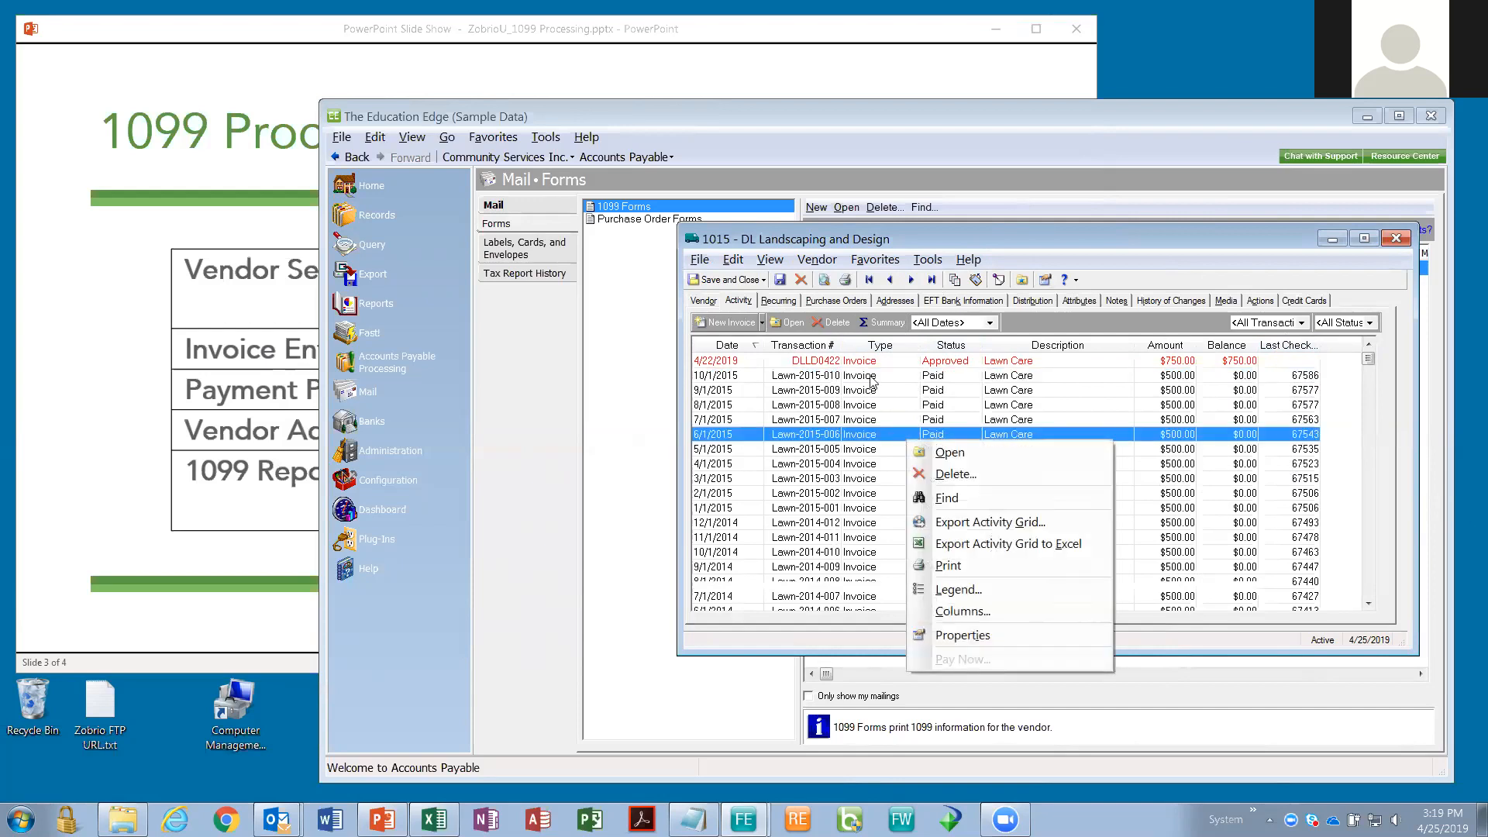
click(984, 611)
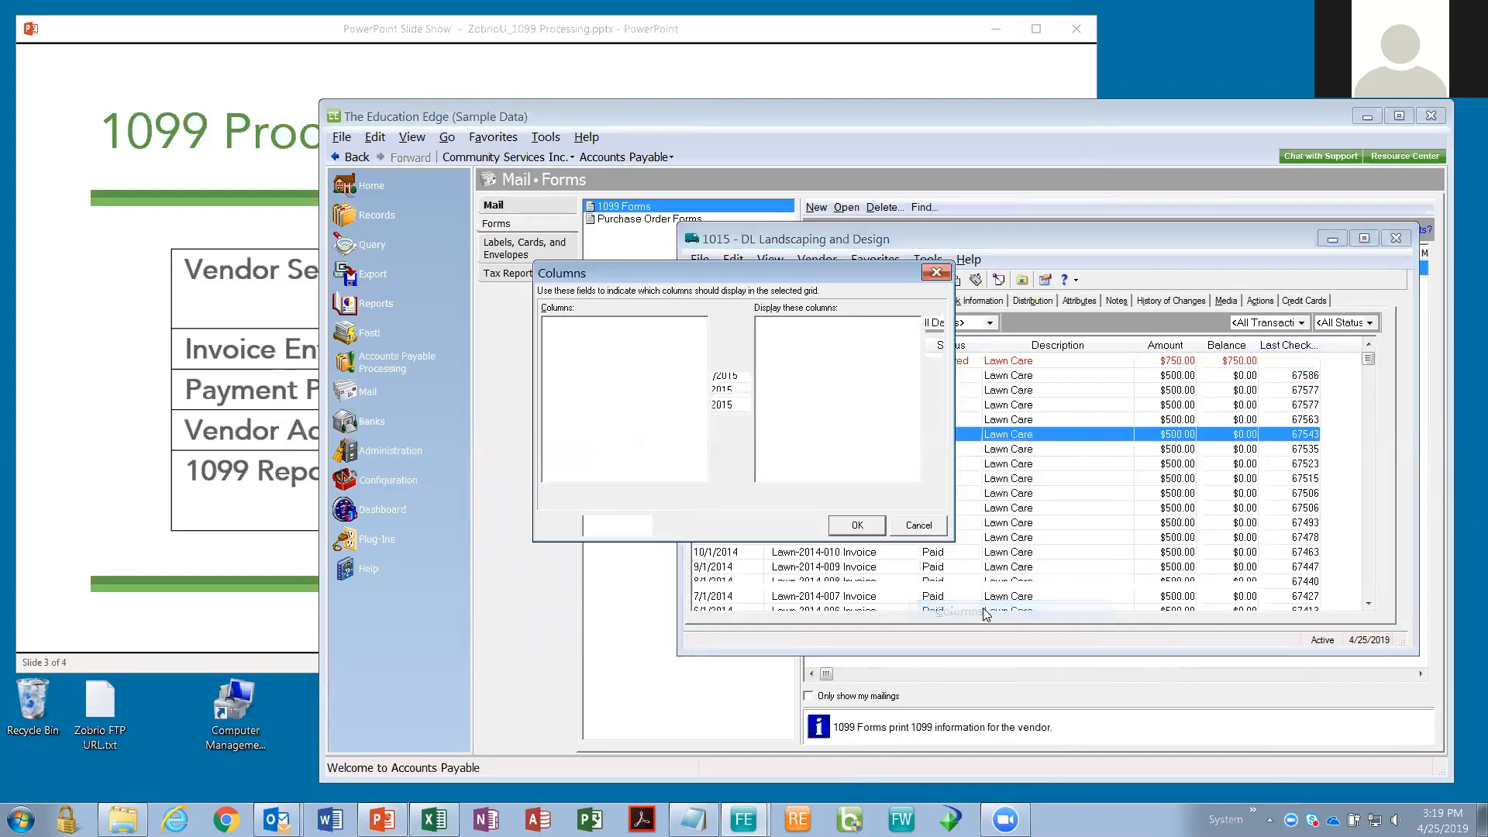
click(791, 393)
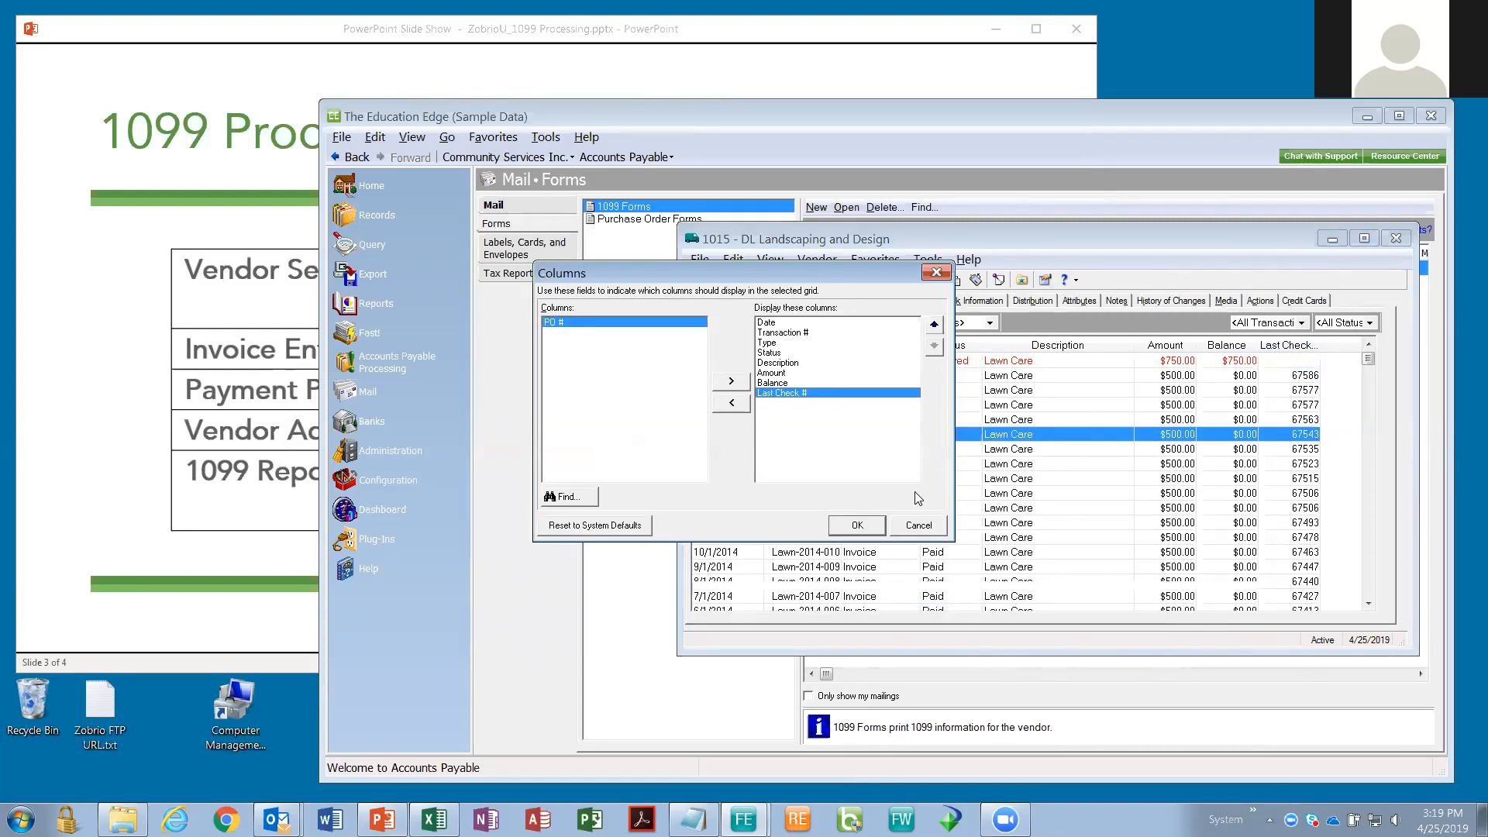
click(858, 527)
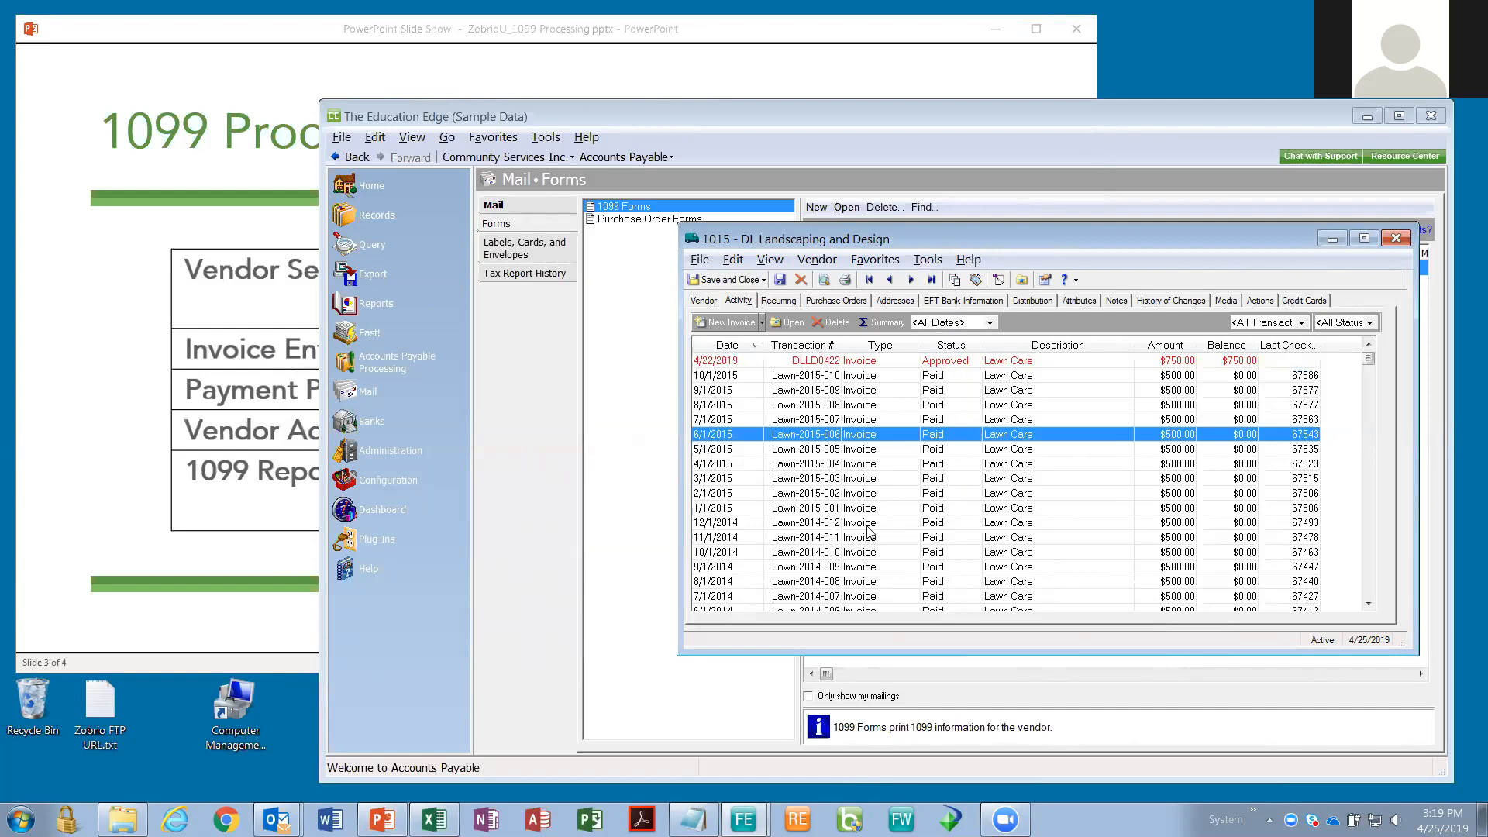
Step: Review the invoice activity legend colors for the activity grid and cancel the options
right_click(917, 478)
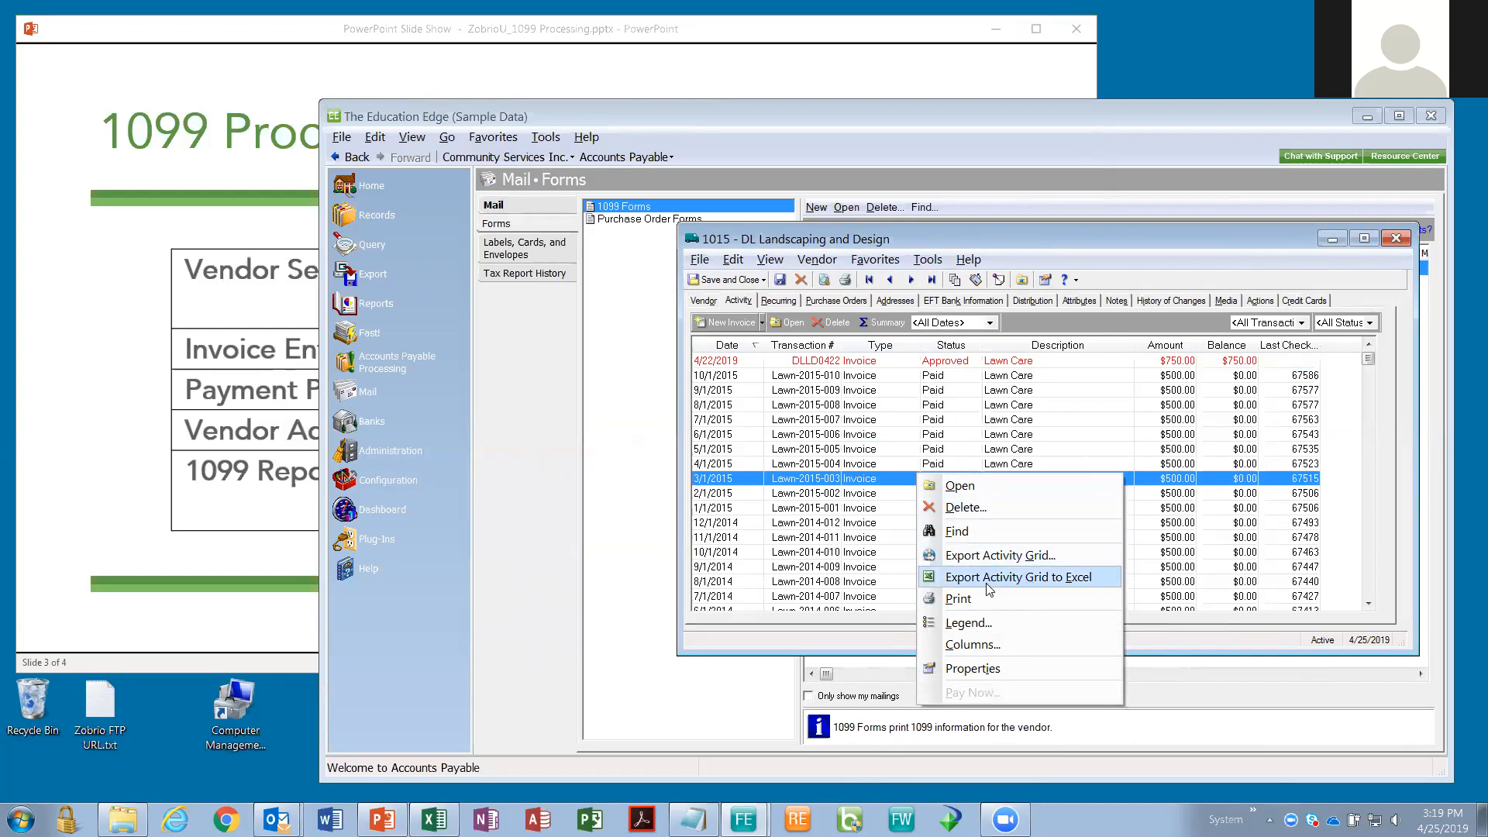
click(980, 625)
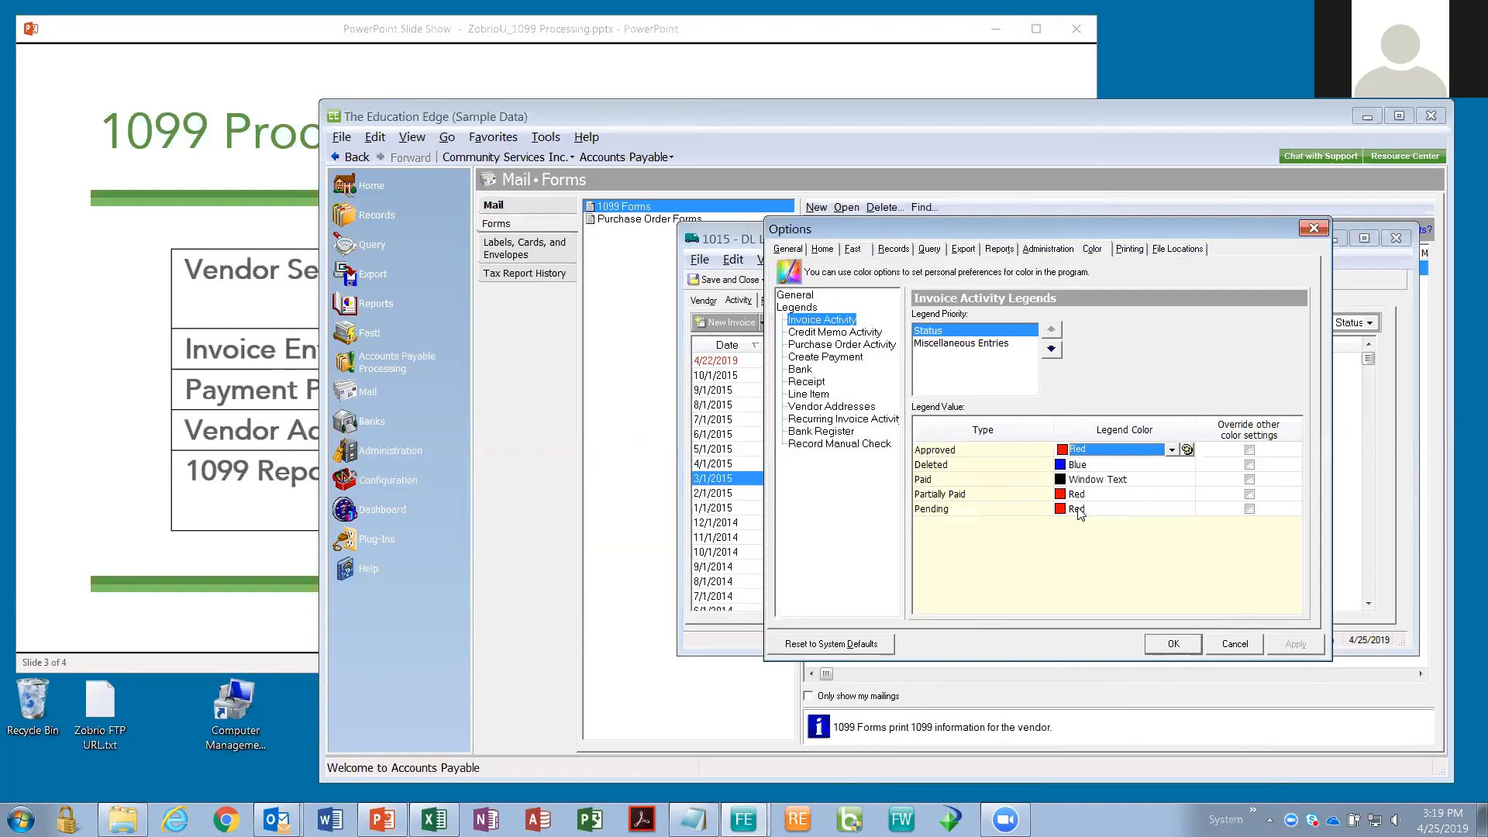
click(1235, 645)
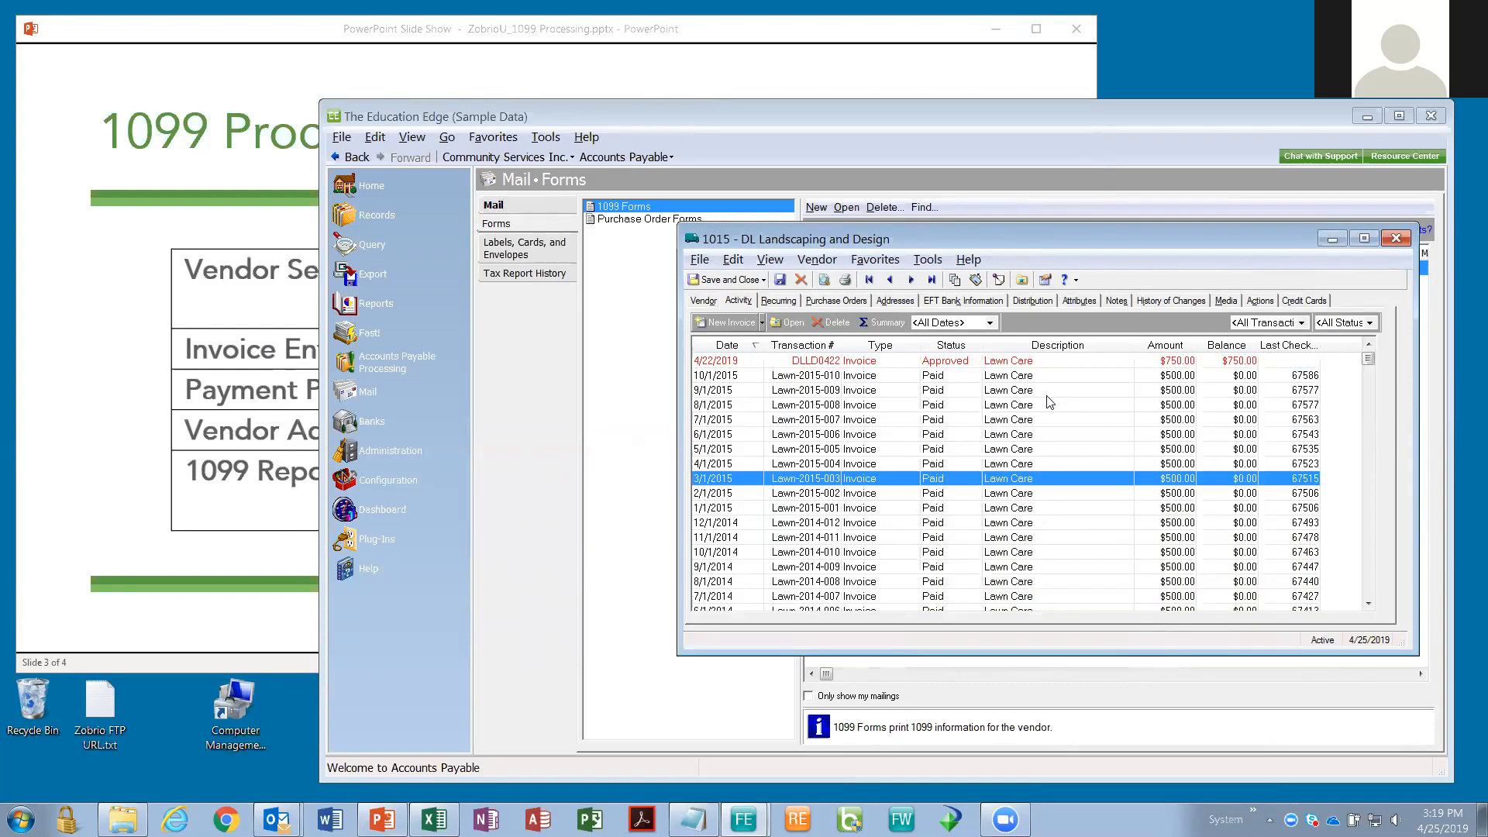
Step: Select the DLLD0422 invoice in the activity list, save and close the vendor record, and open Banks
click(929, 362)
click(727, 280)
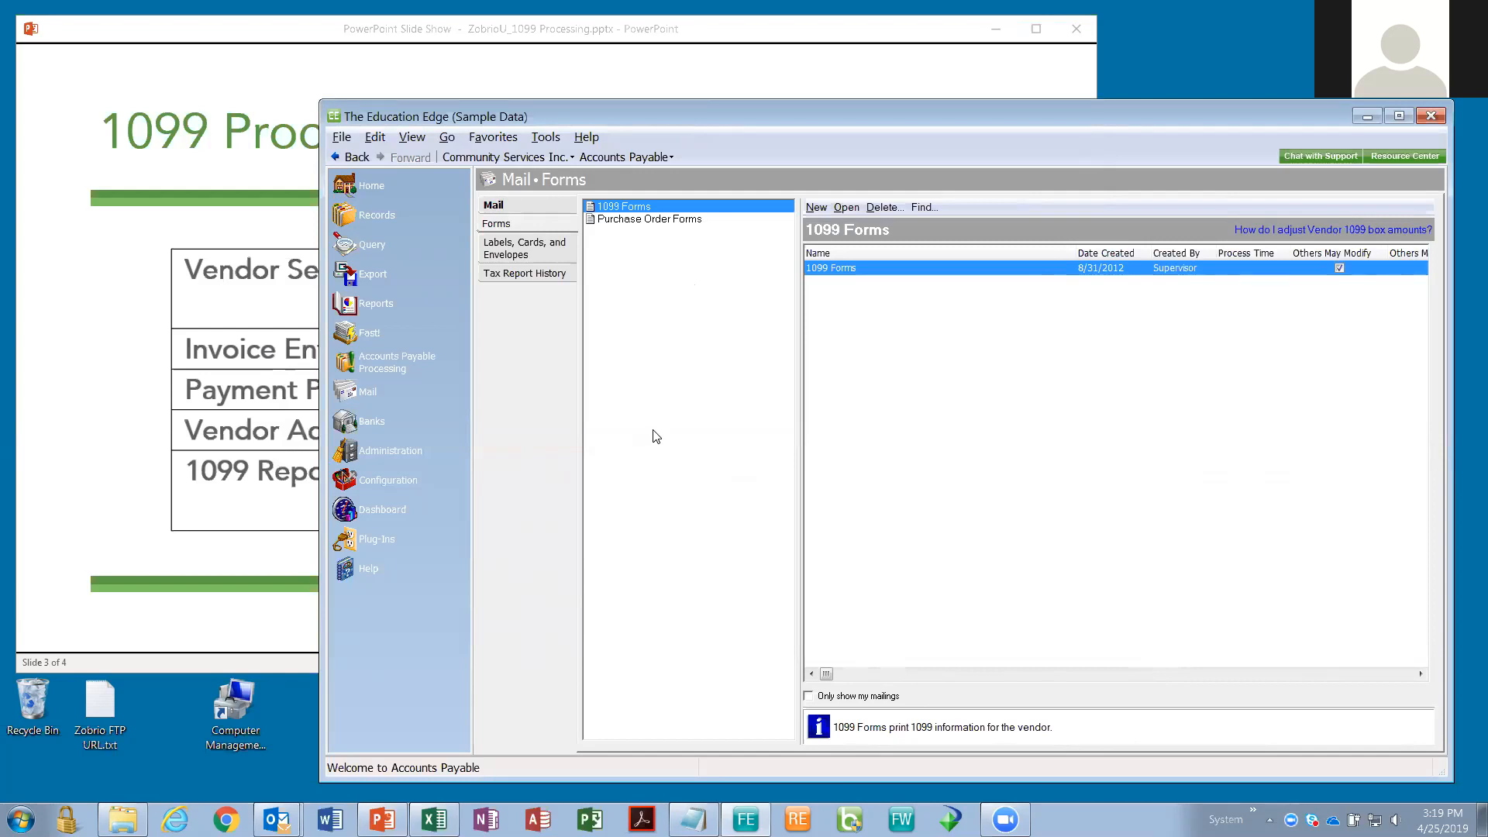
click(414, 418)
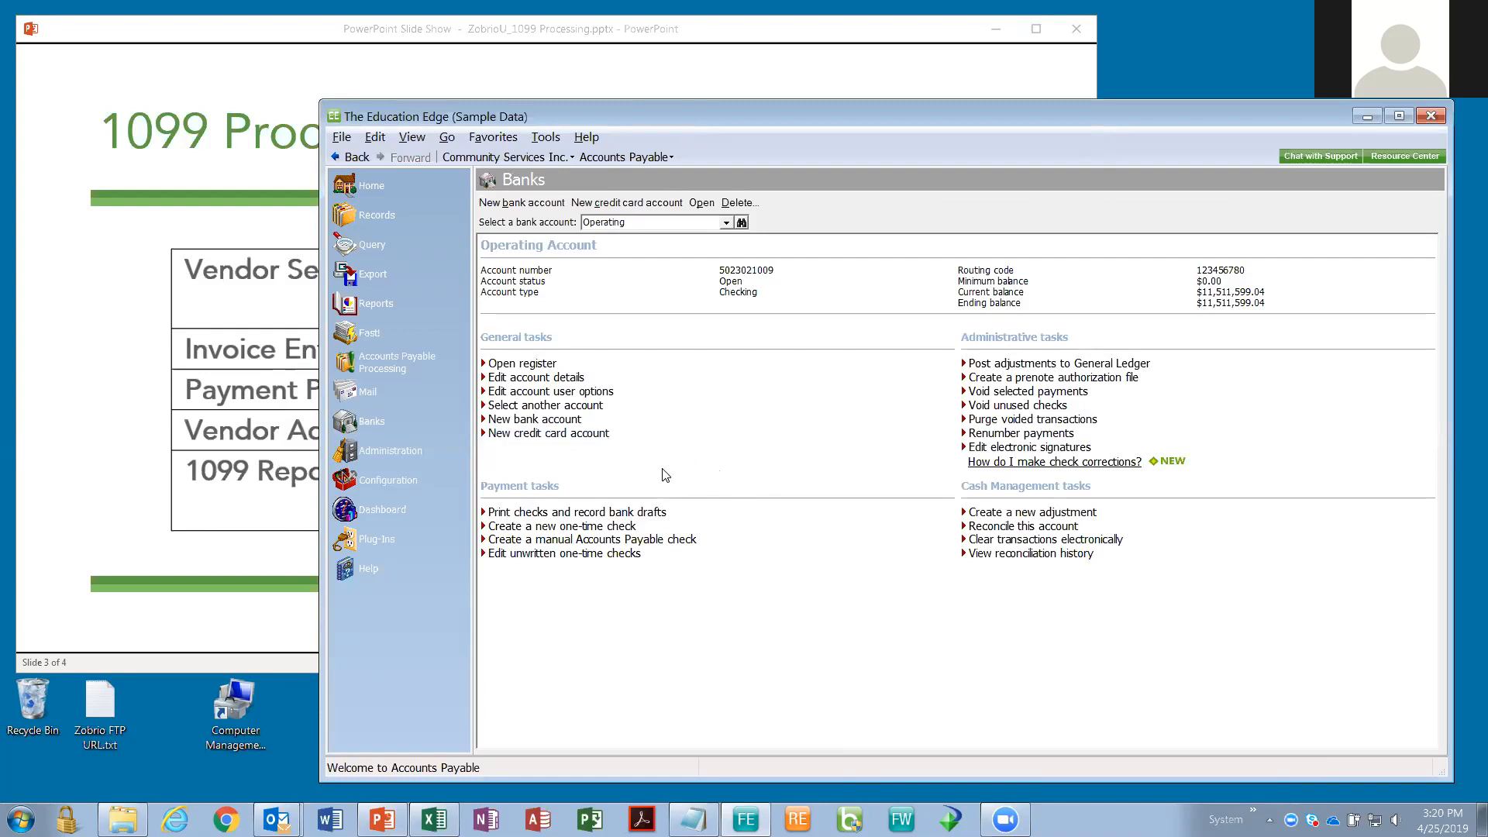
Step: Create a computer check payment from the Operating account for only the DLLD0422 Lawn Care invoice
click(611, 512)
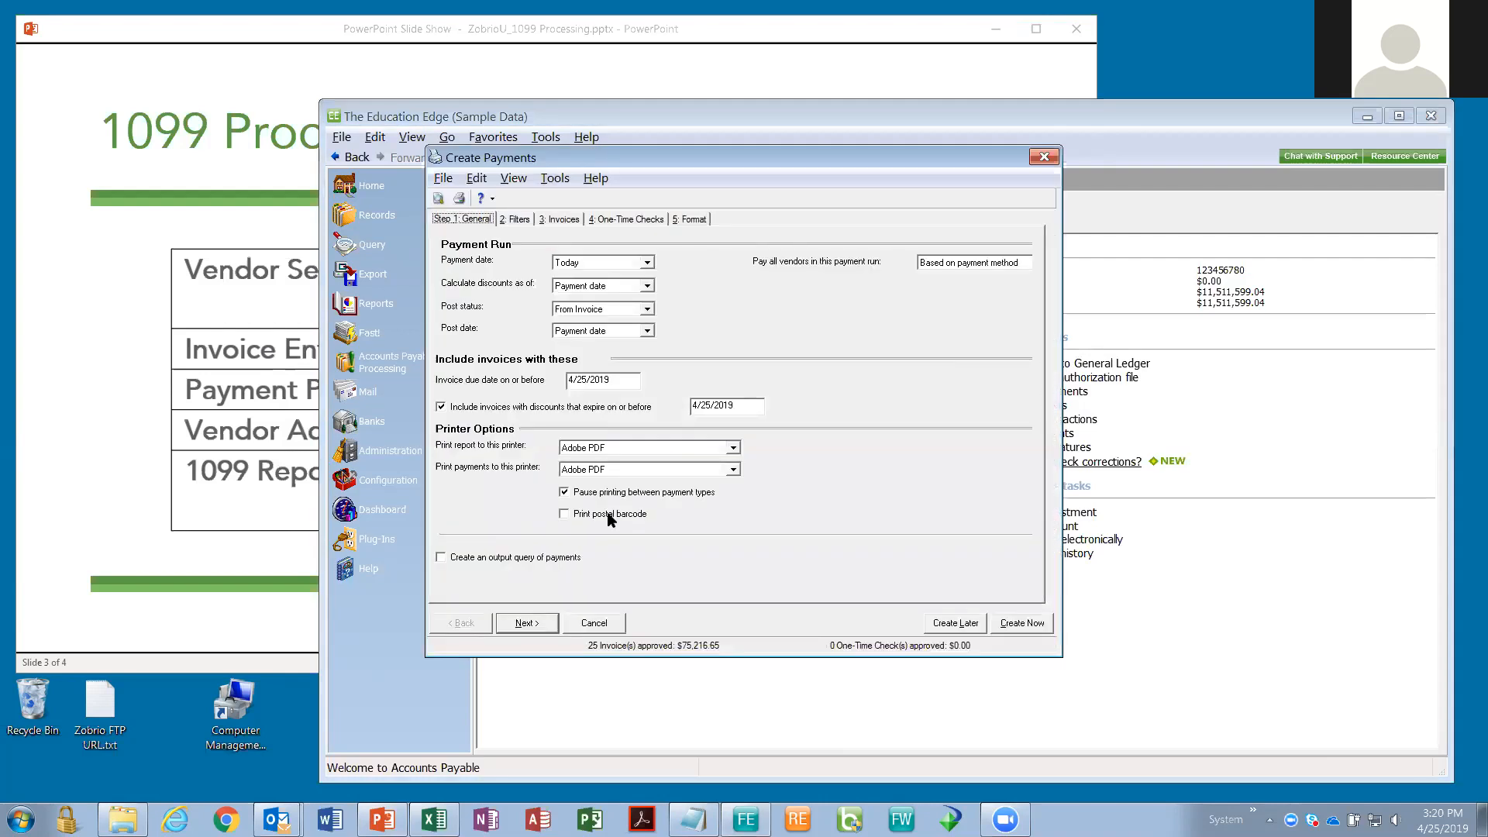
click(554, 220)
click(543, 239)
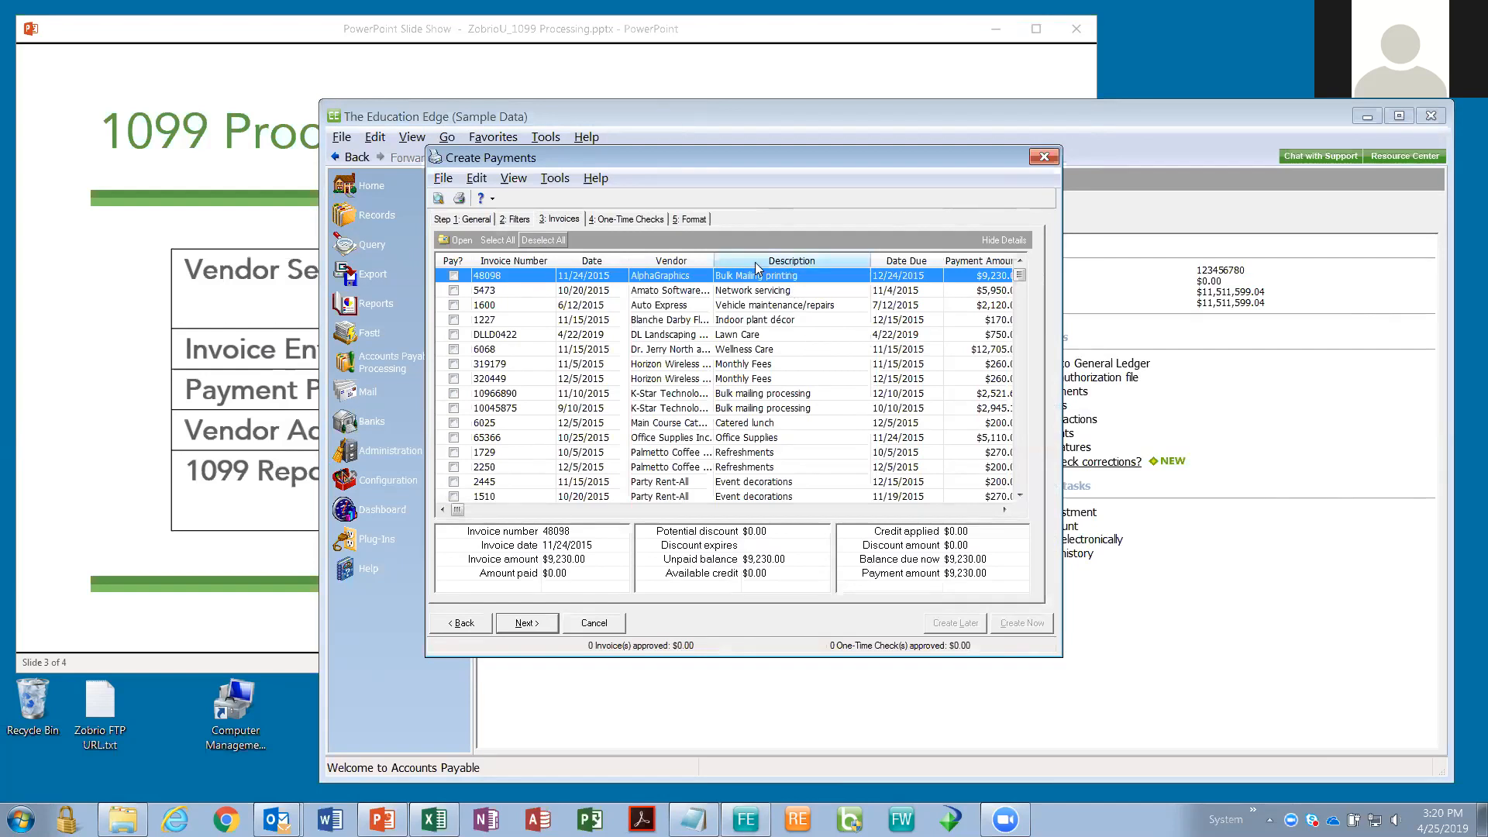
click(664, 335)
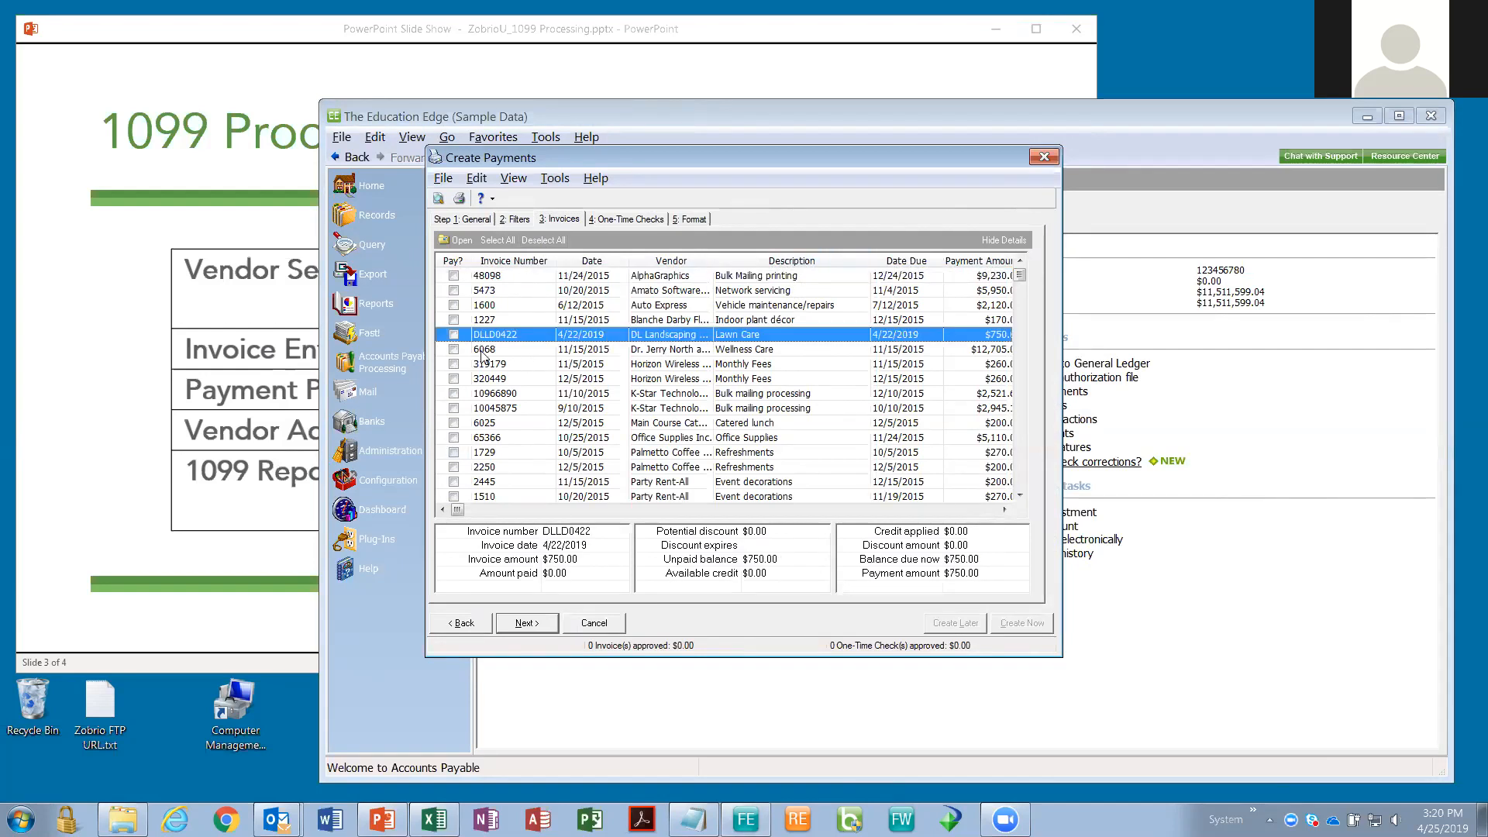
click(454, 334)
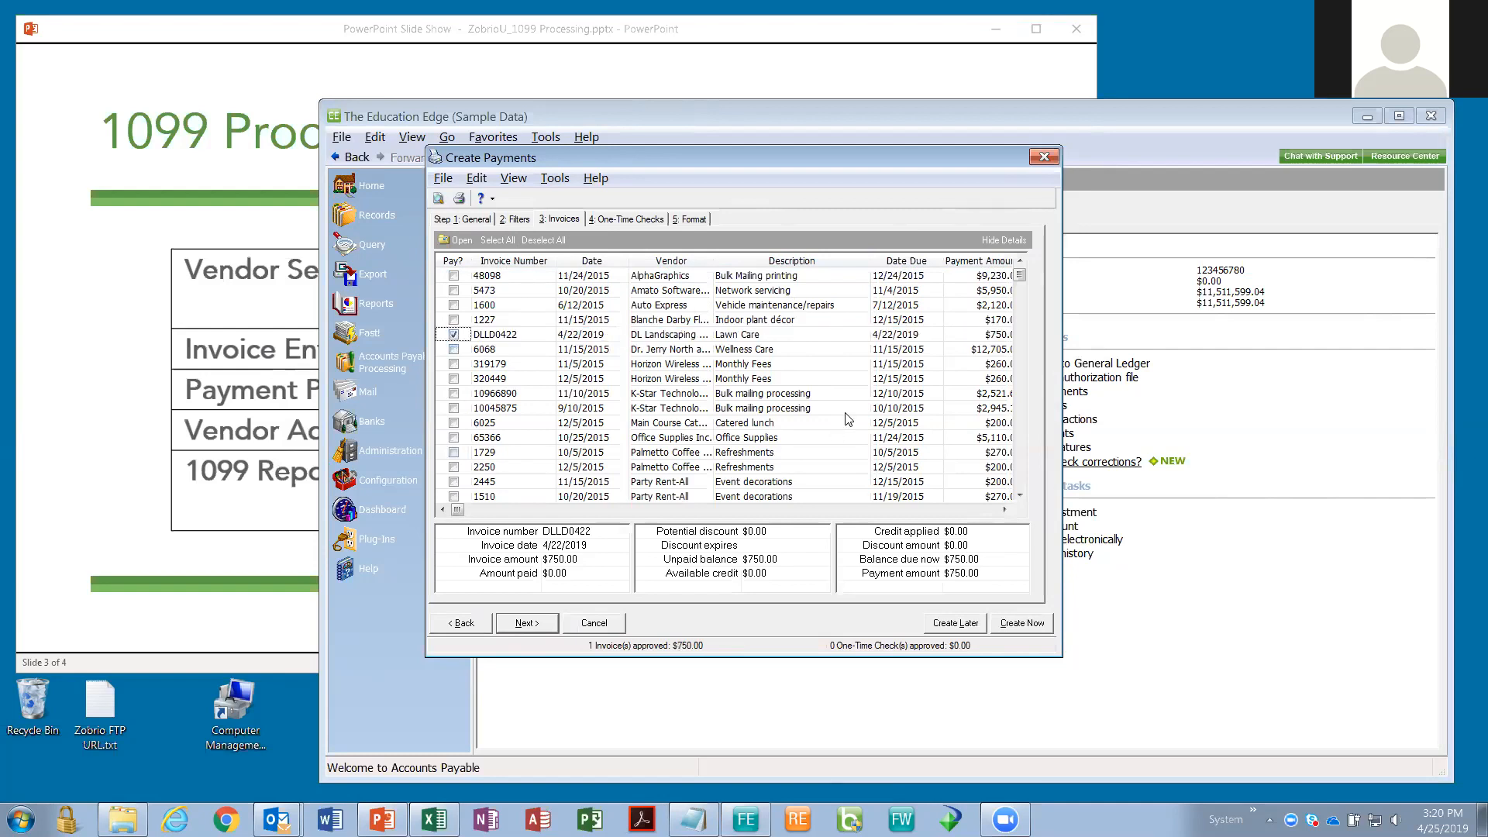
click(1021, 624)
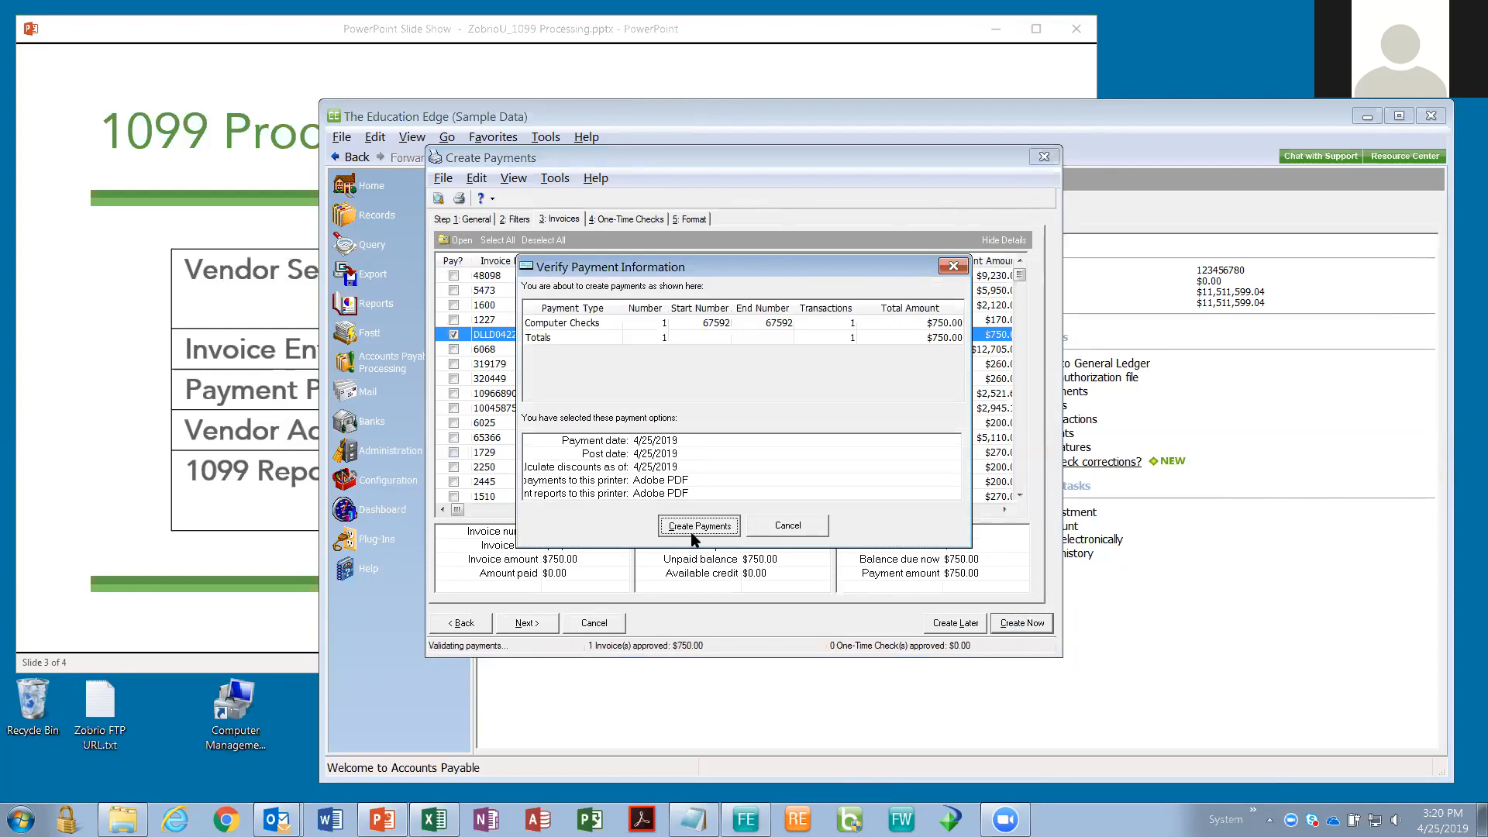
click(693, 532)
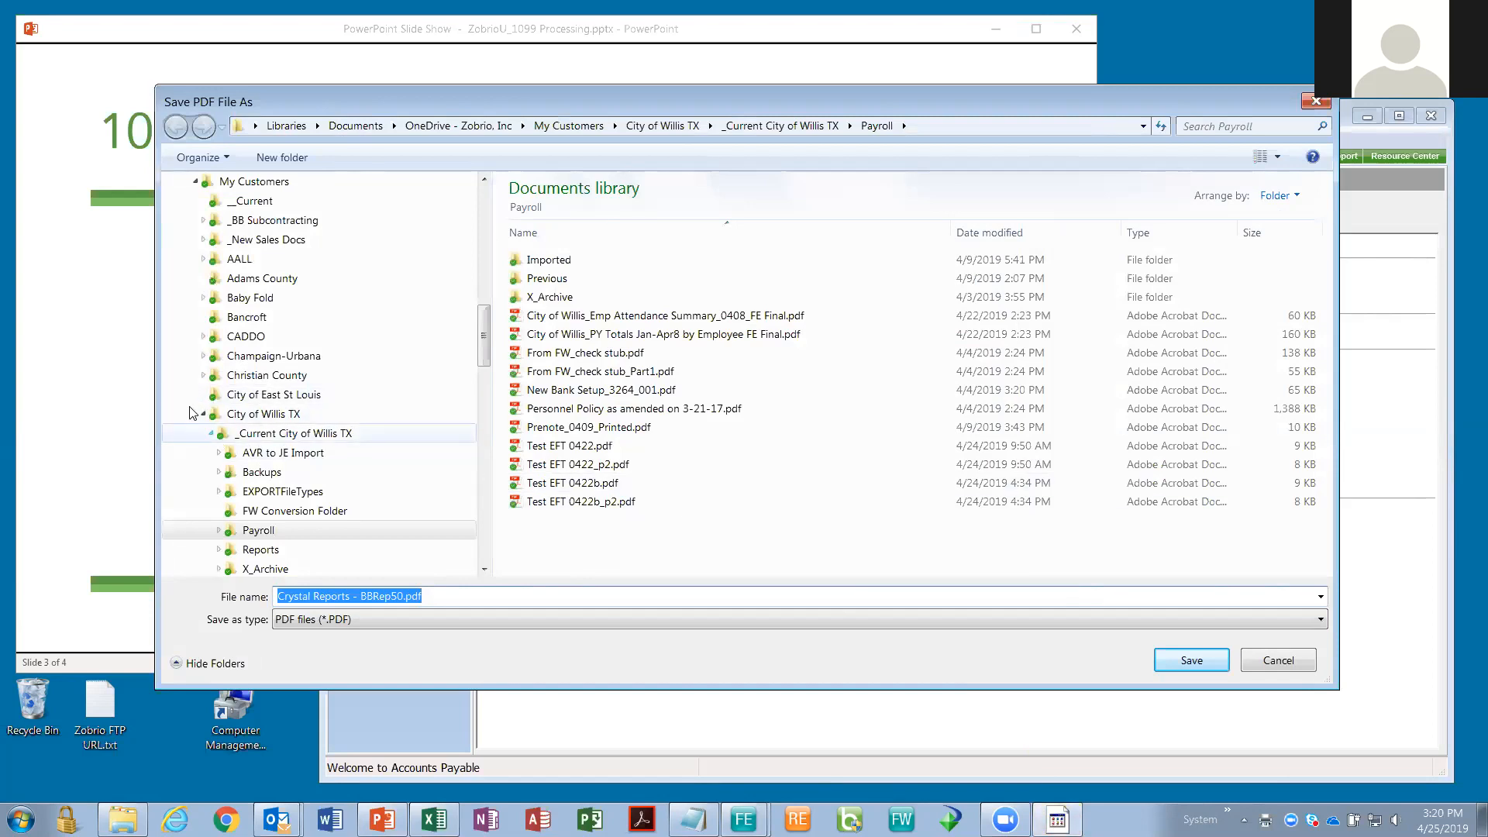
Step: Save the payment PDF to the Desktop as Crystal Reports - BBRep50.pdf and accept the check printing as successful
click(204, 414)
scroll(231, 402, up, 12)
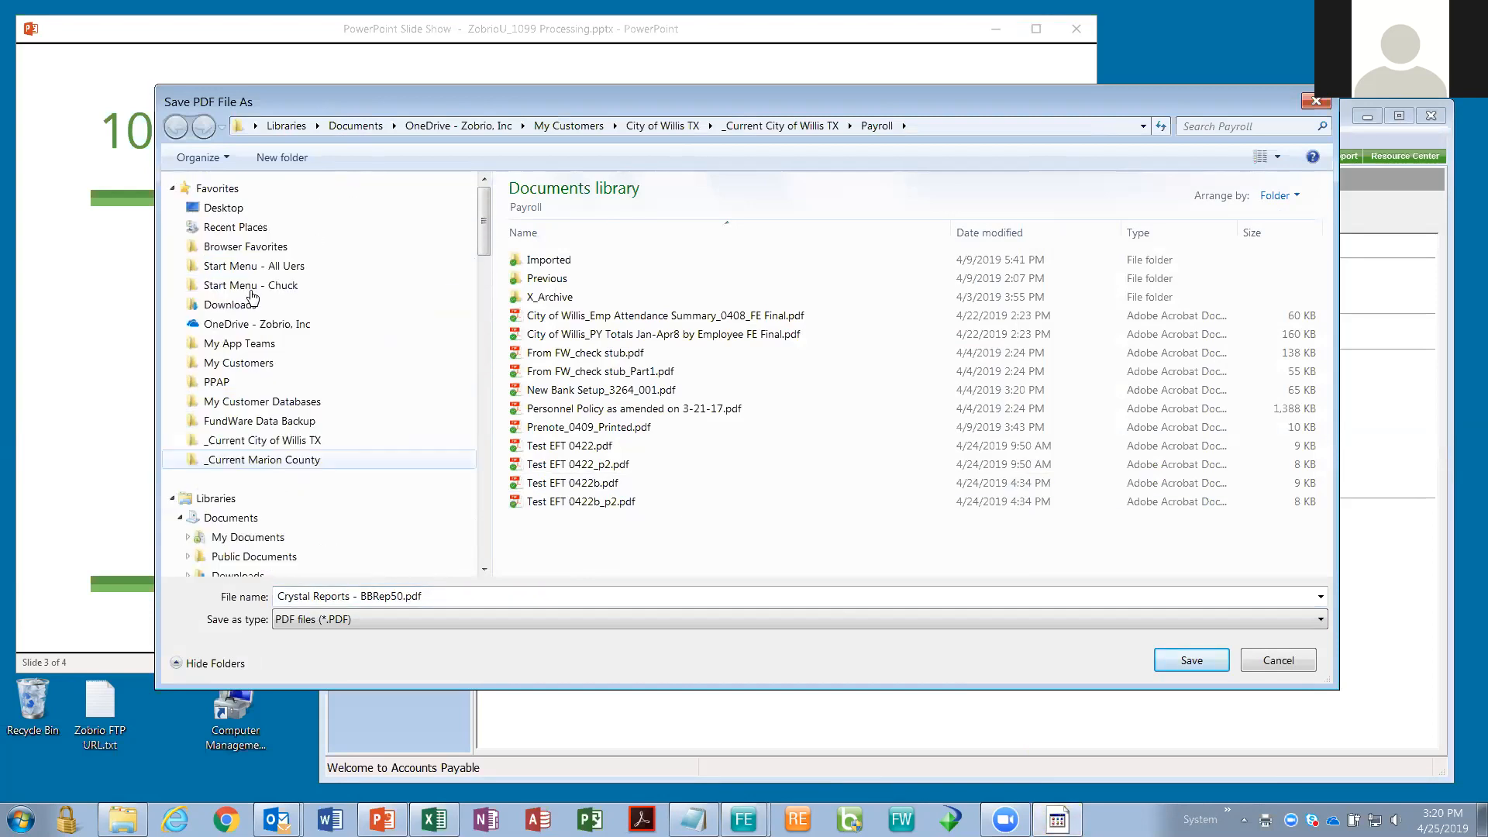
click(225, 207)
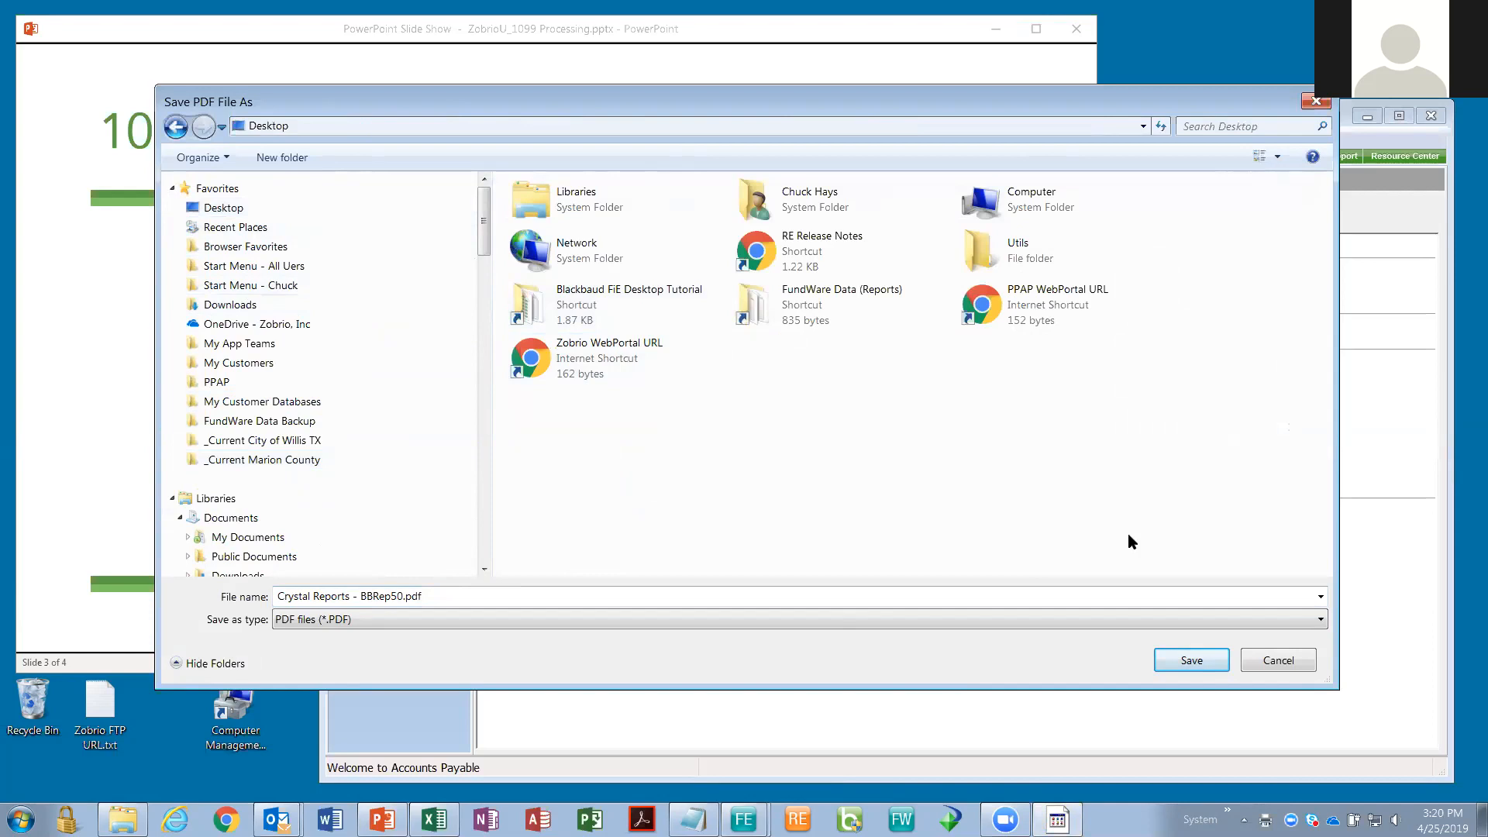
click(1176, 662)
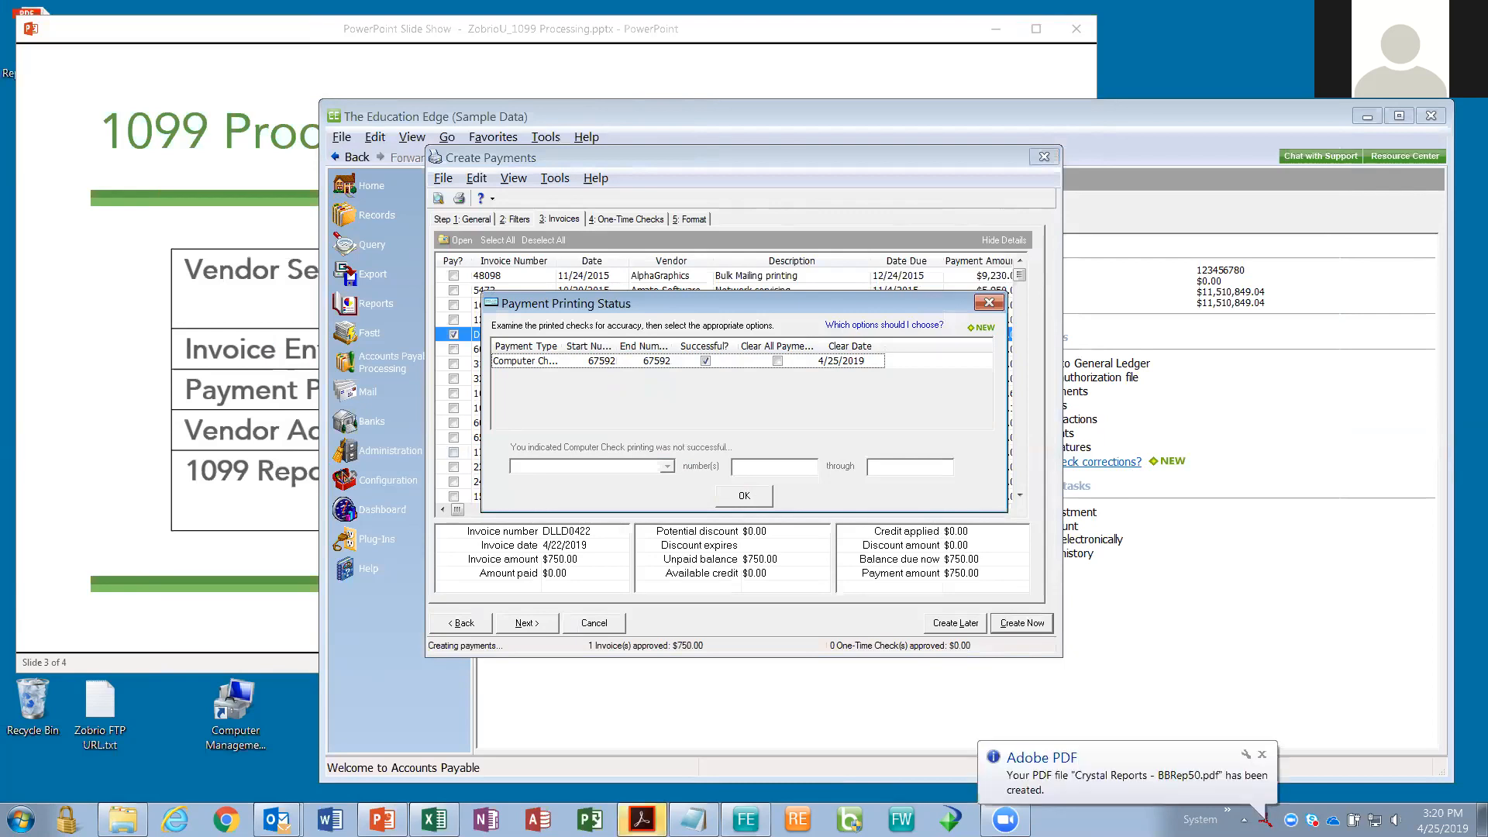
click(757, 502)
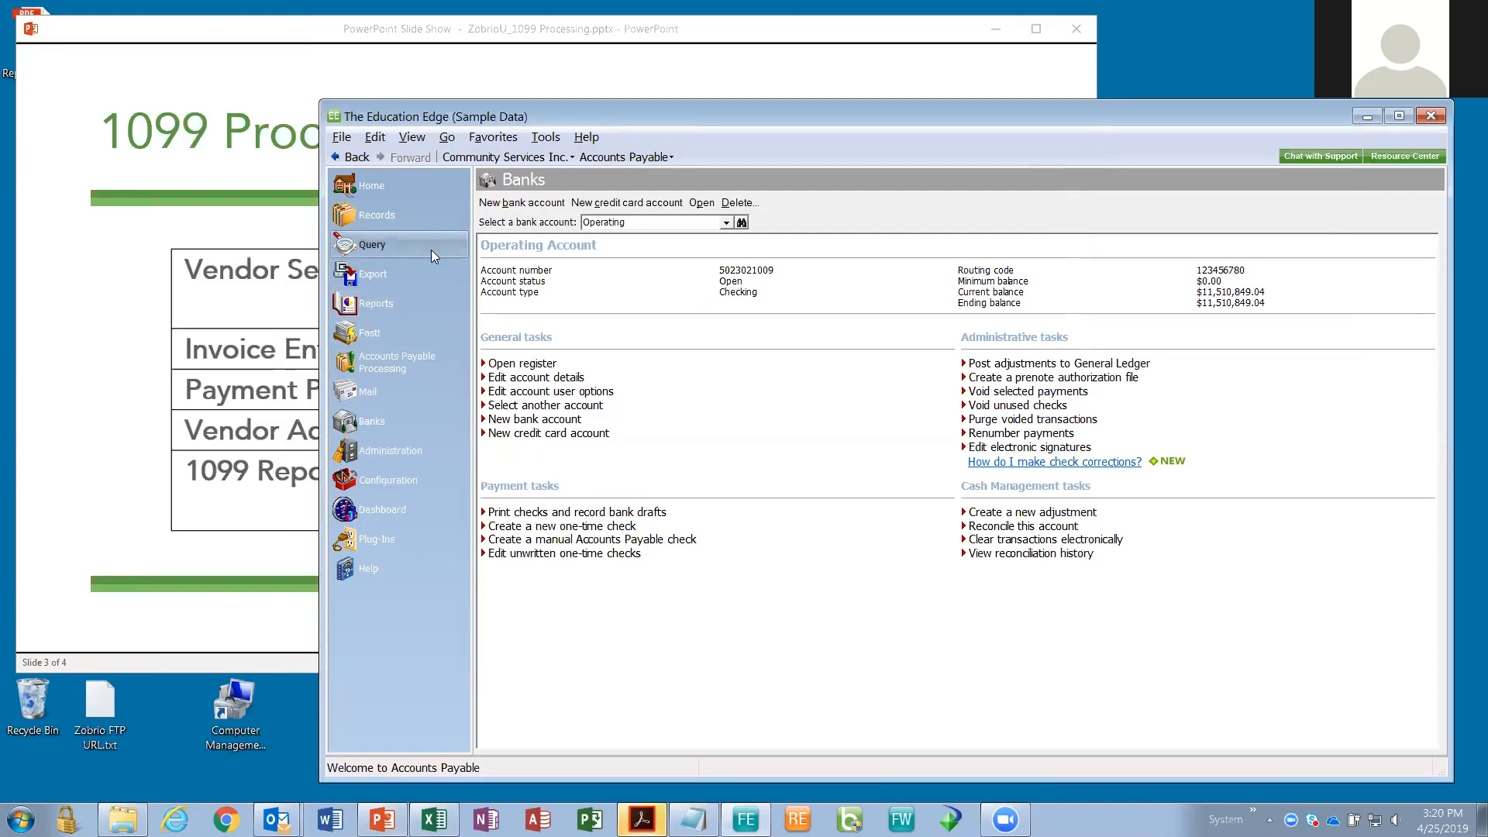
Step: Open the DL Landscaping and Design vendor record and its DLLD0422 invoice from the vendor's activity
click(426, 225)
click(500, 242)
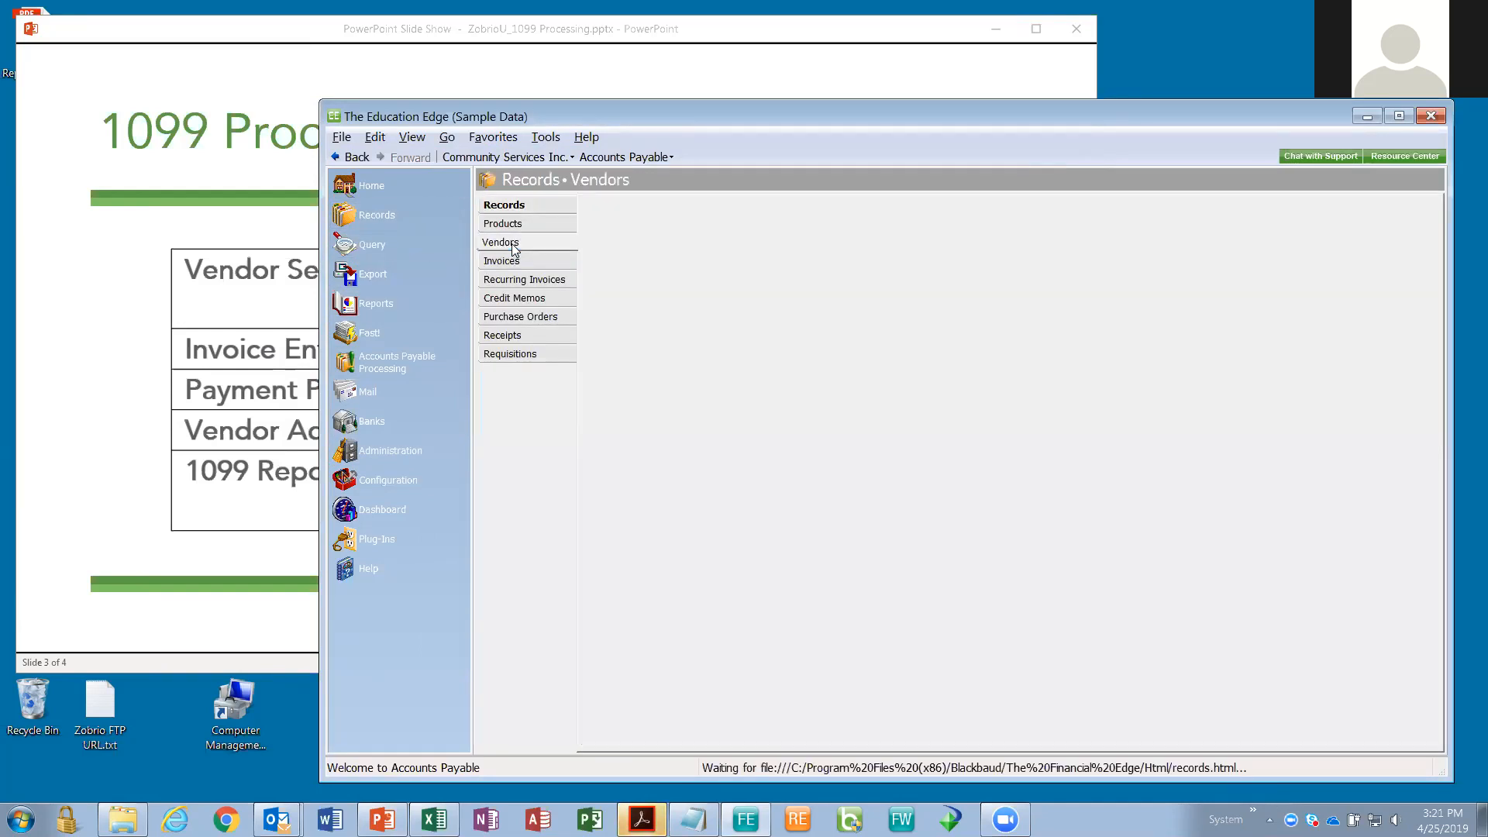
click(680, 441)
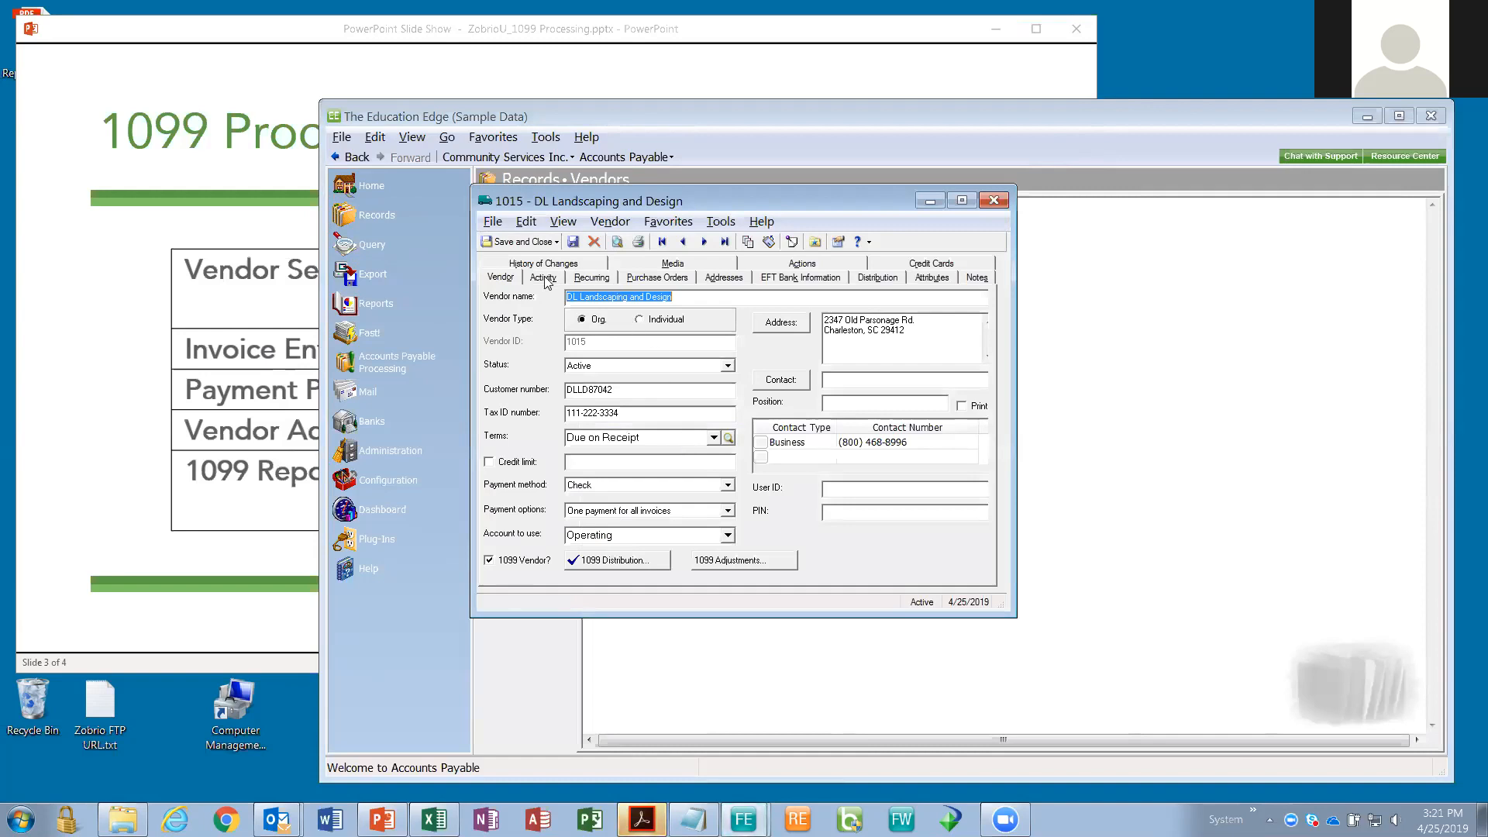
click(544, 278)
click(716, 344)
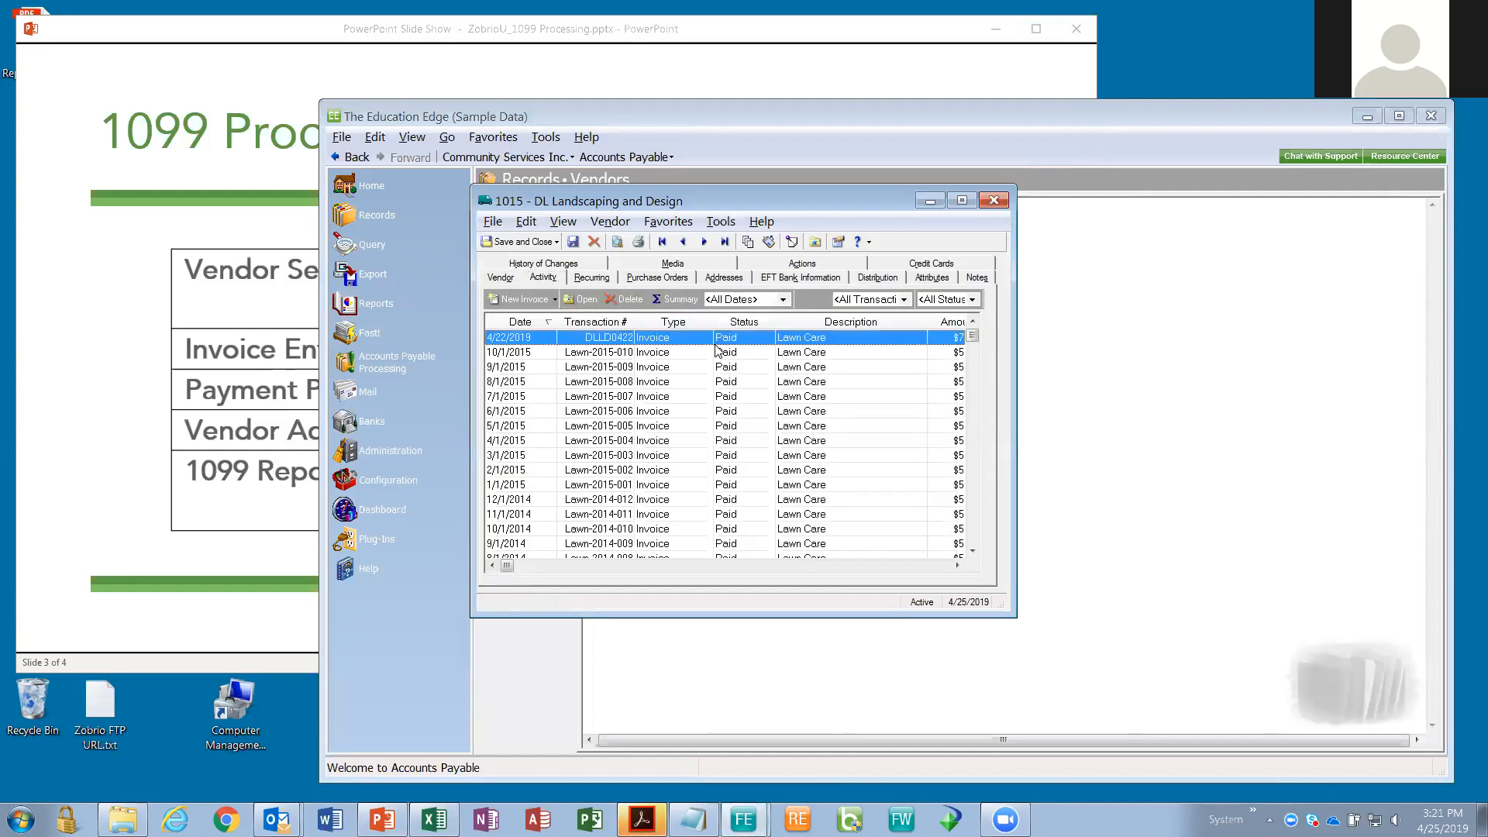
double_click(716, 351)
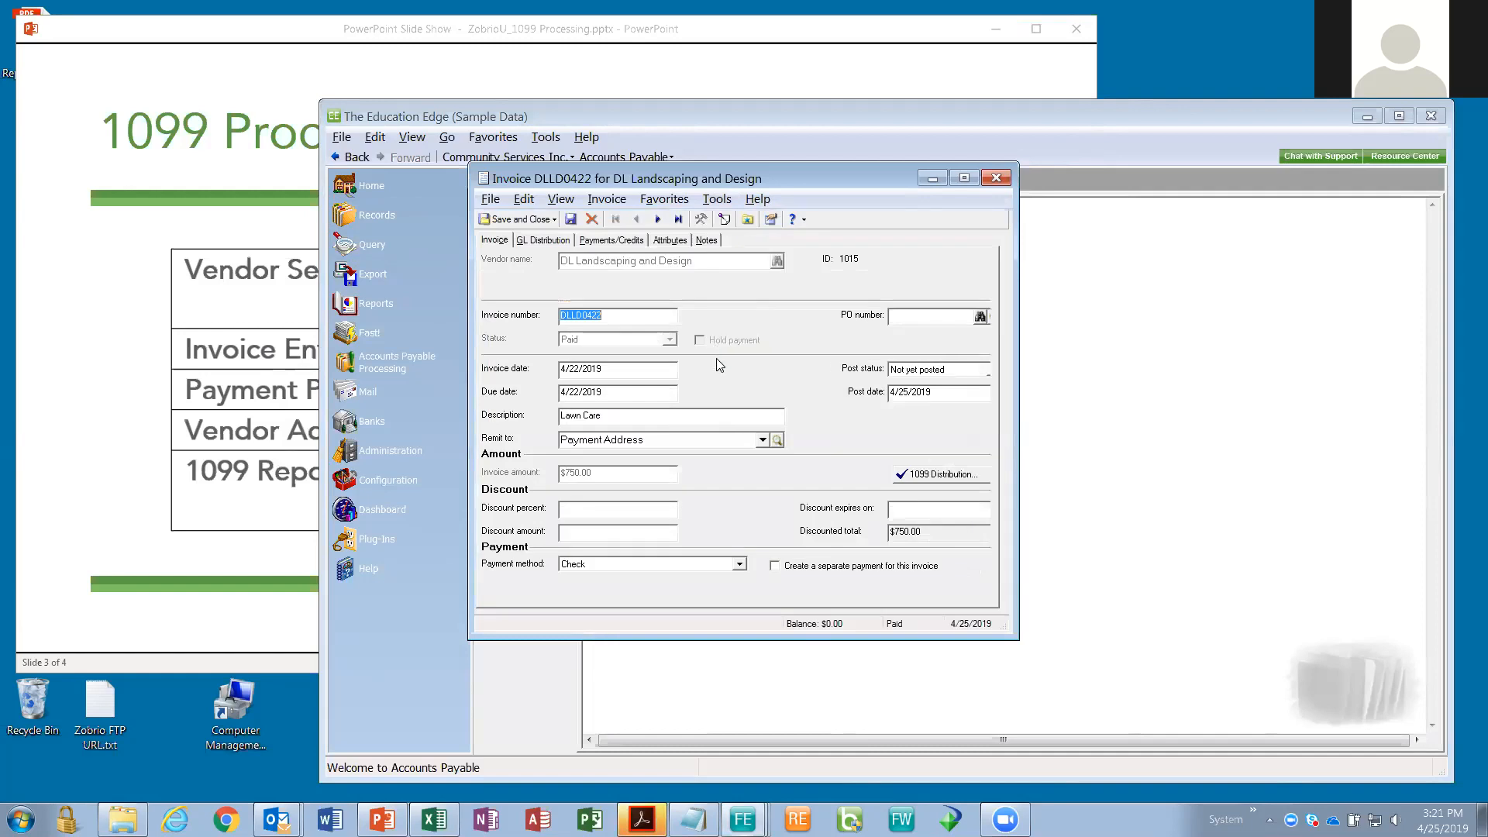
Step: Examine the 1099 distribution of the invoice's computer check payment, and save and close the invoice
click(606, 241)
double_click(604, 304)
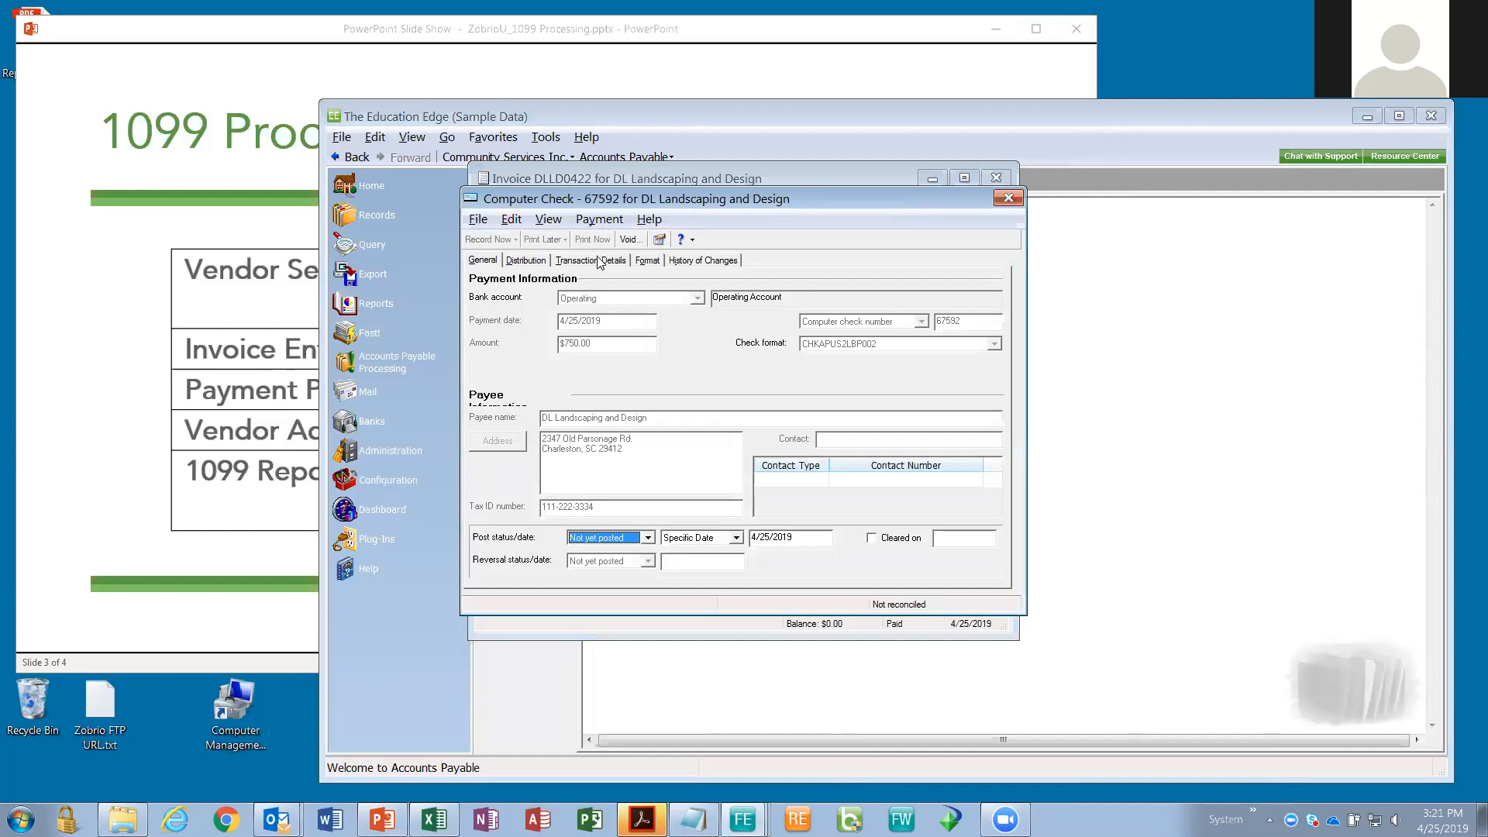
click(601, 220)
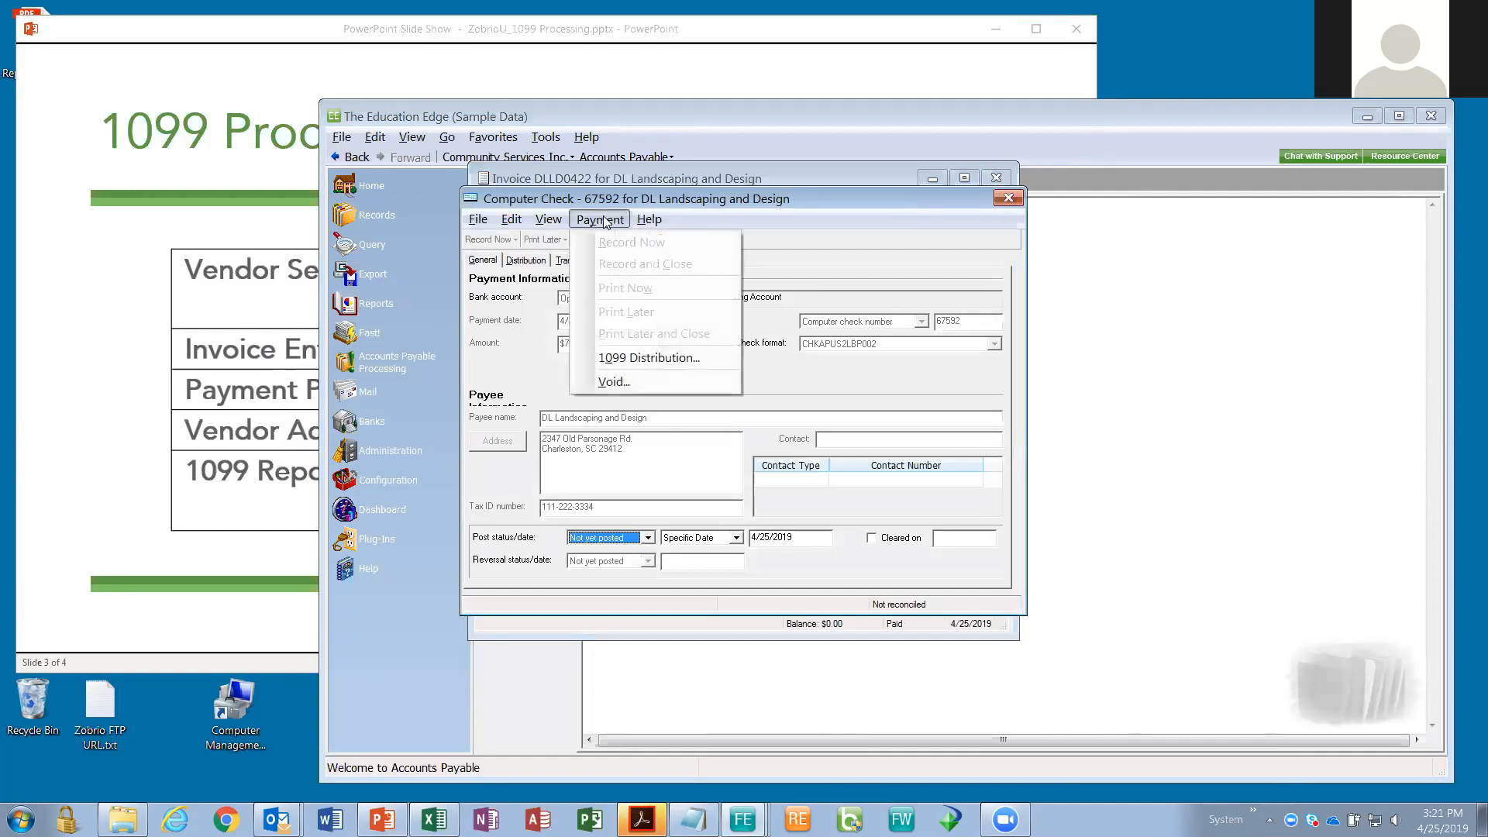
click(643, 358)
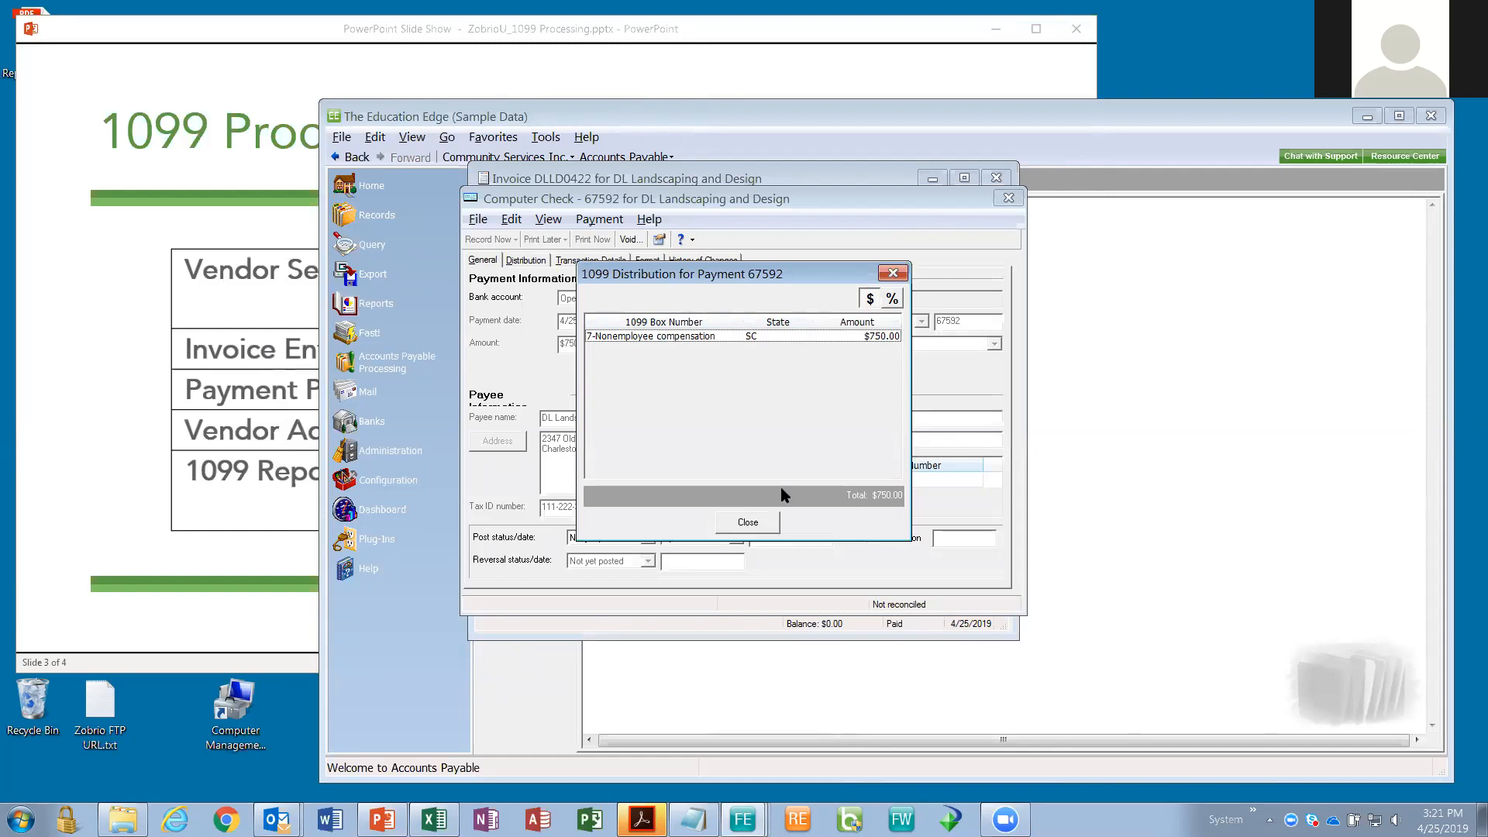
click(746, 524)
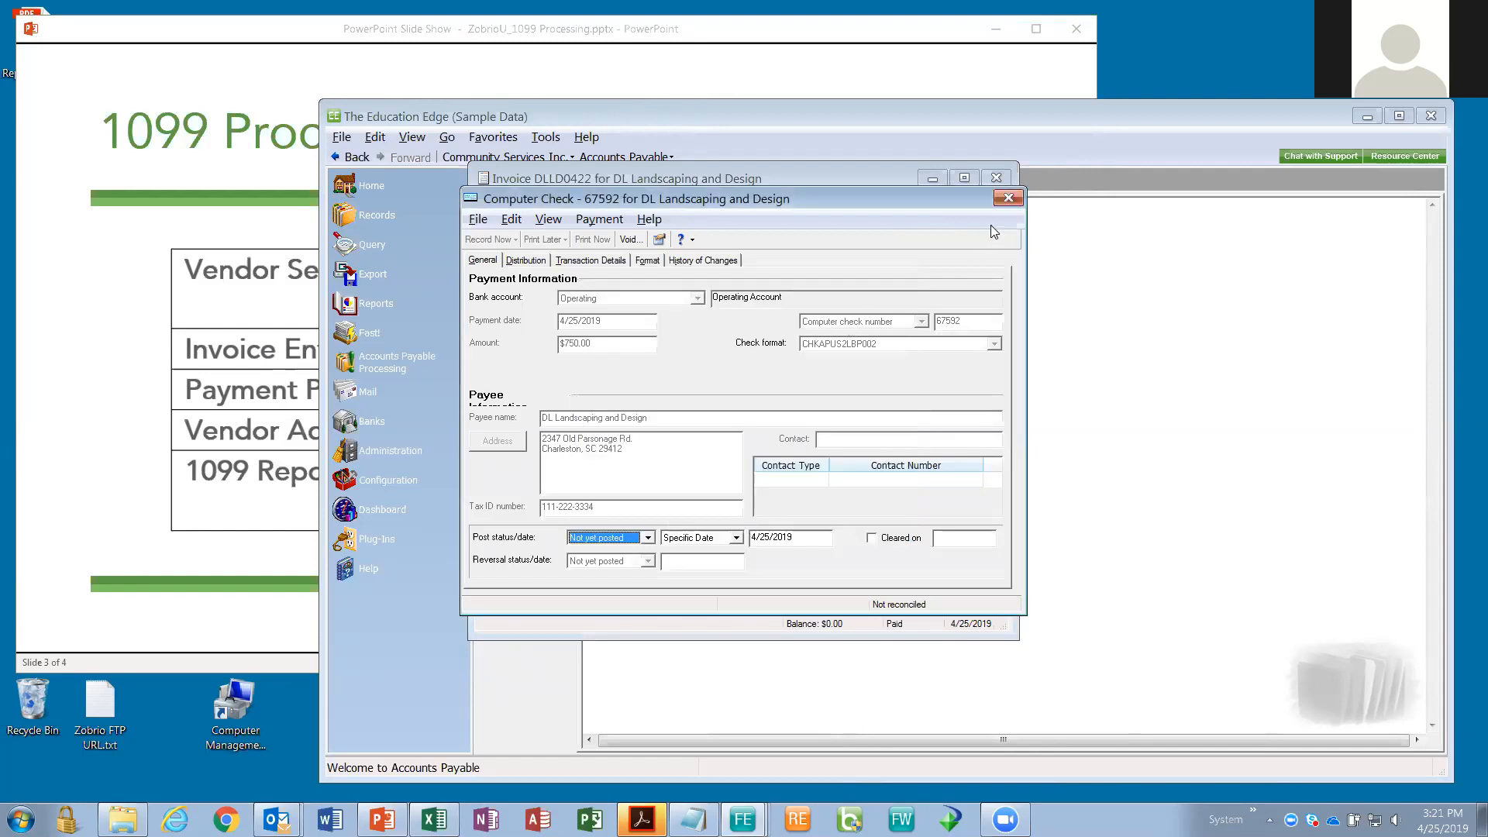
click(1007, 198)
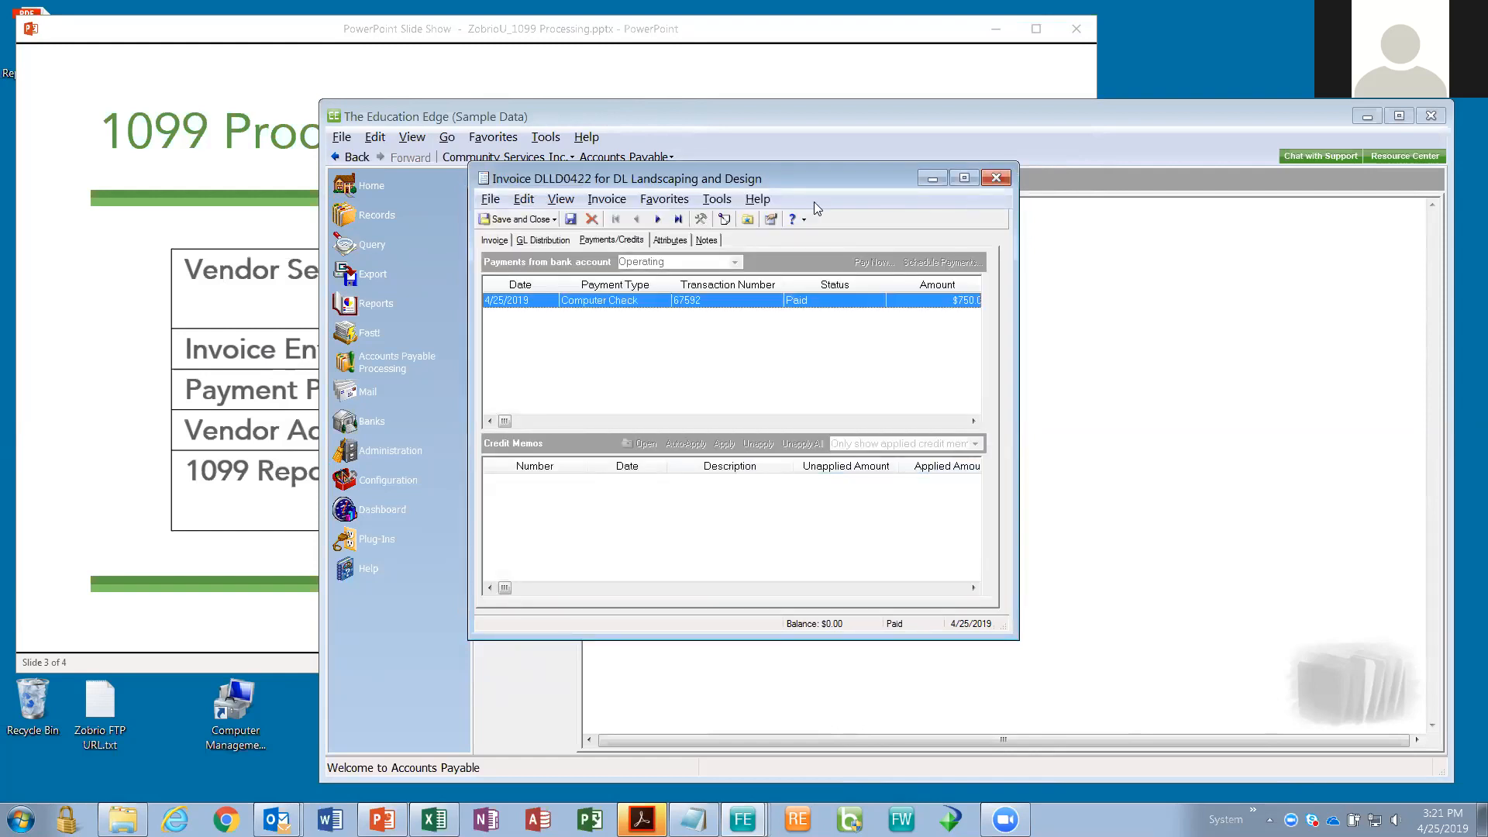
click(510, 219)
Step: Add a vendor 1099 adjustment dated 4/22/2019 for 7-Nonemployee compensation, state SC, with an amount of -50
click(500, 277)
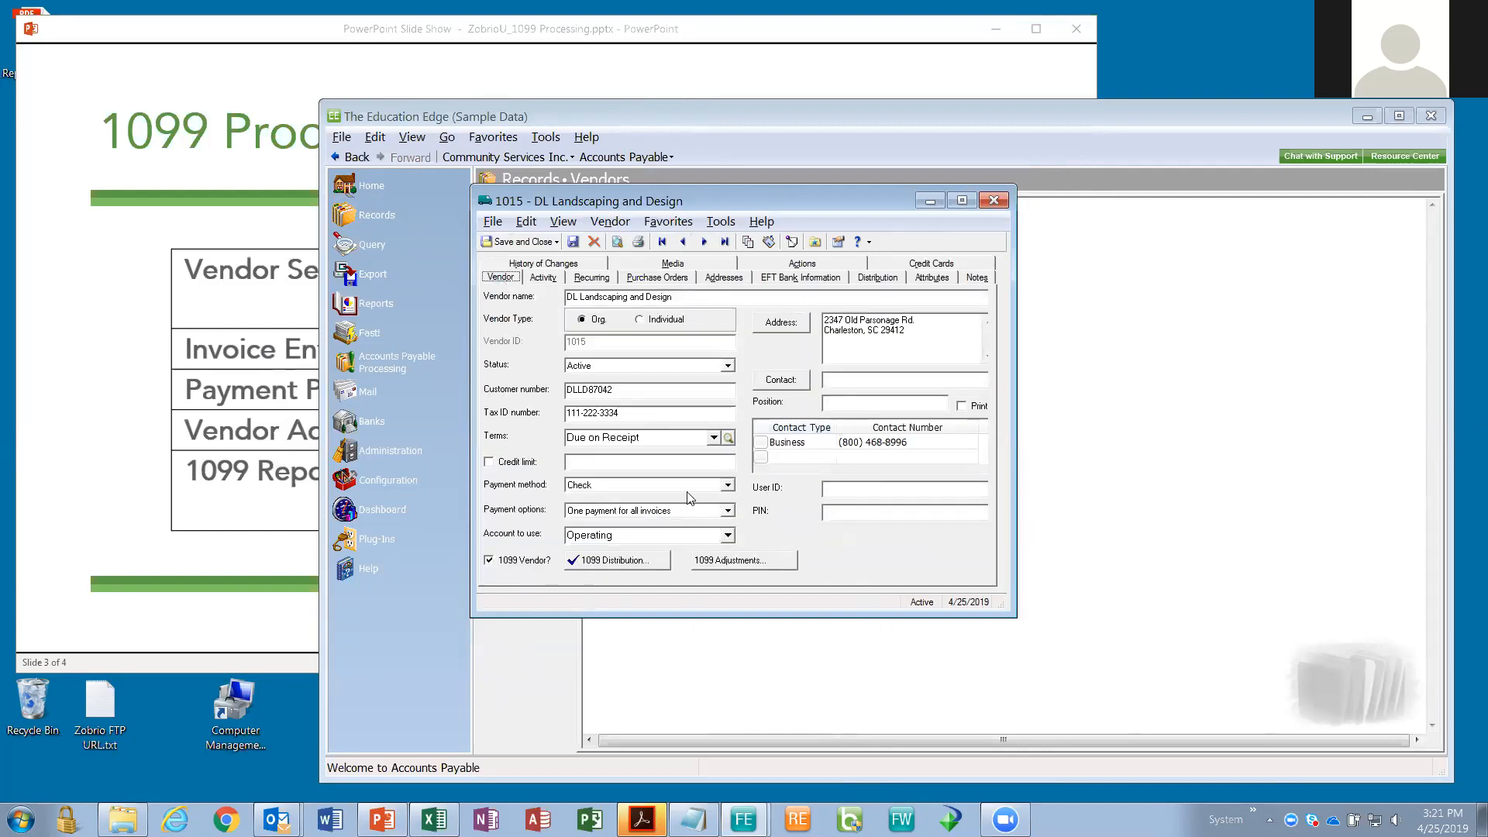
click(713, 559)
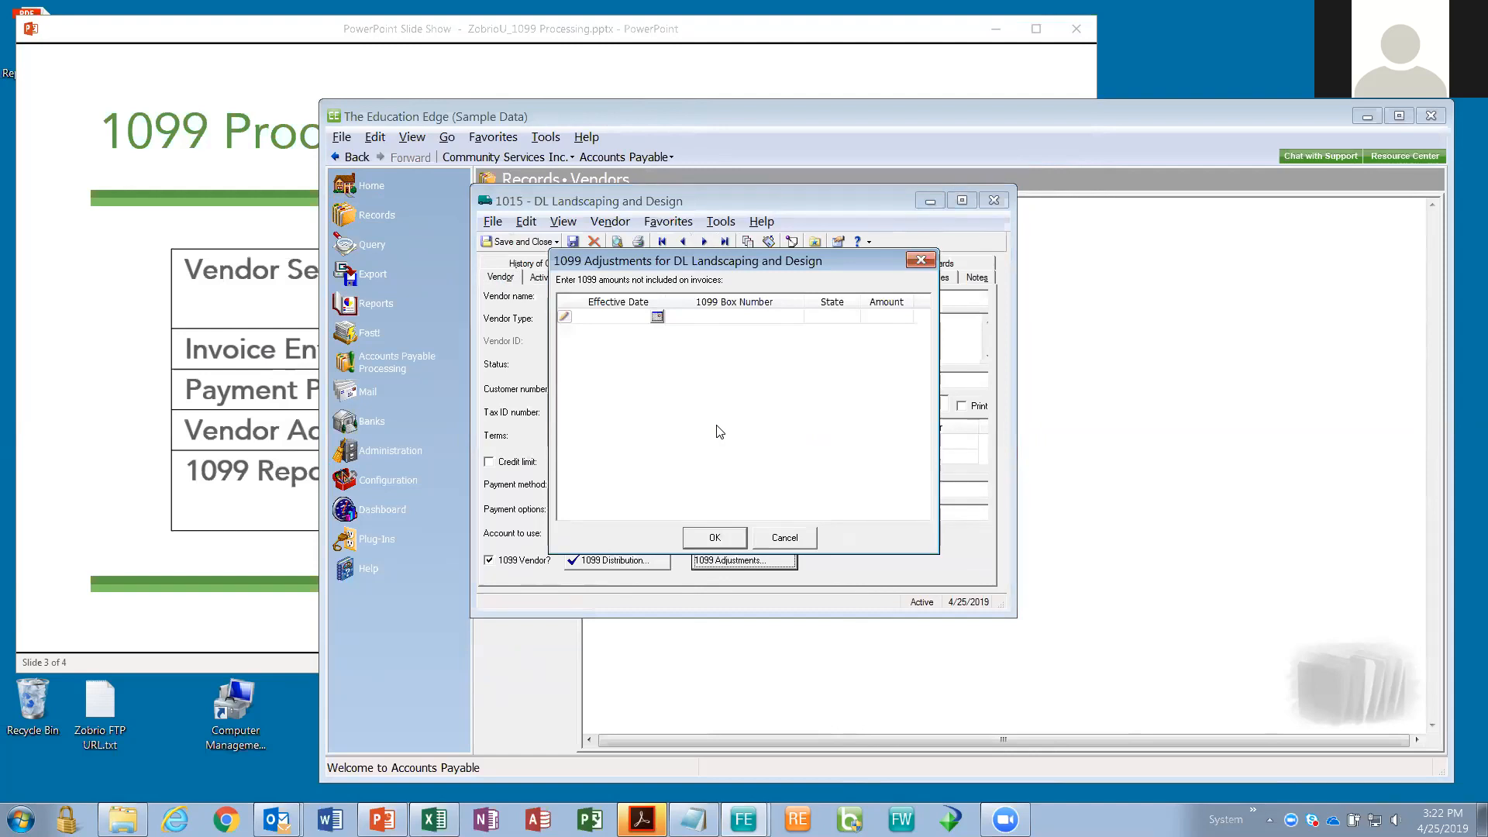
text(22)
key(Tab)
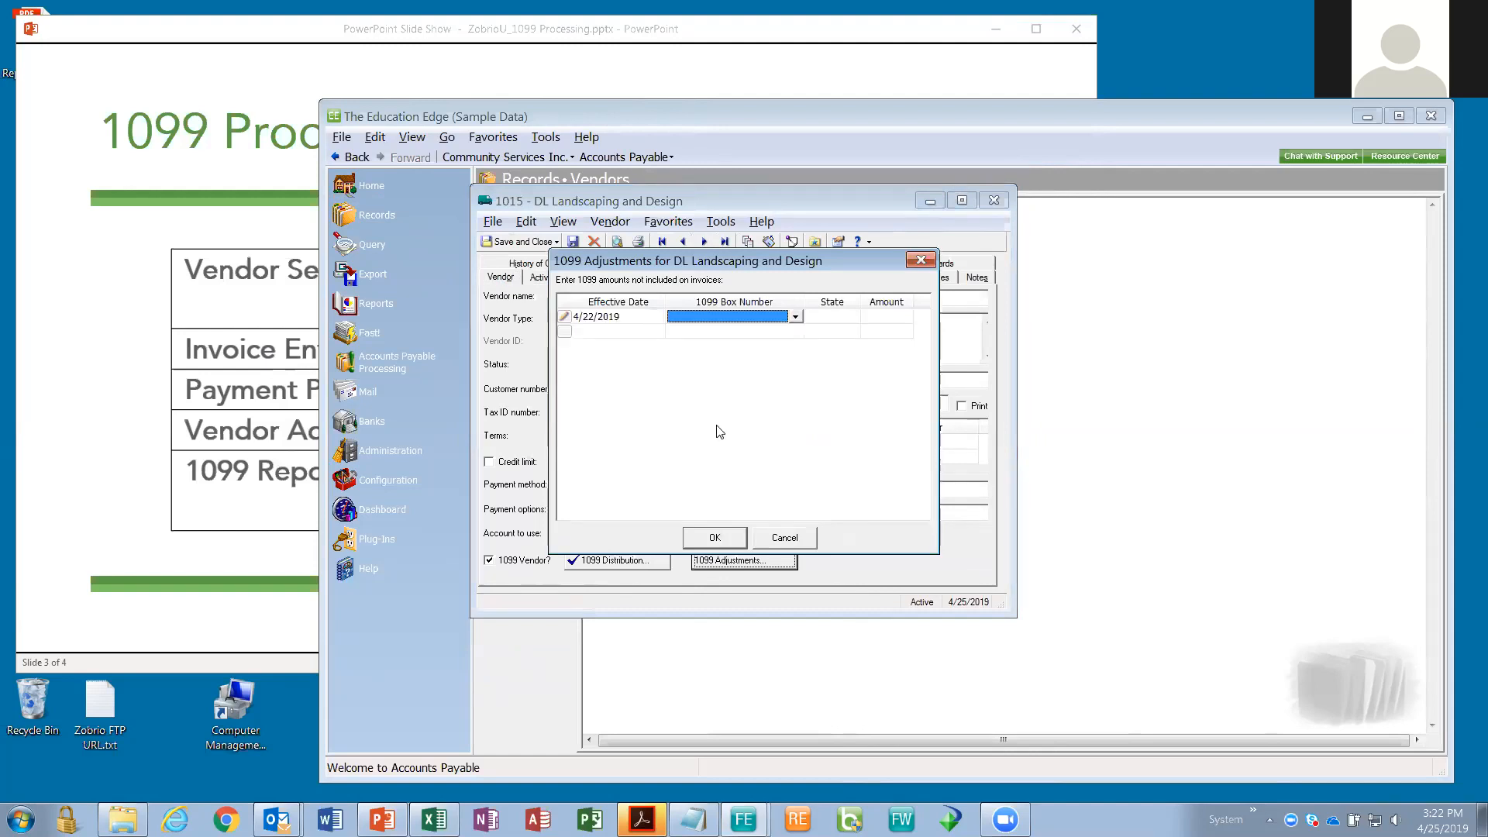
text(7-Nonemployee compensati)
key(Tab)
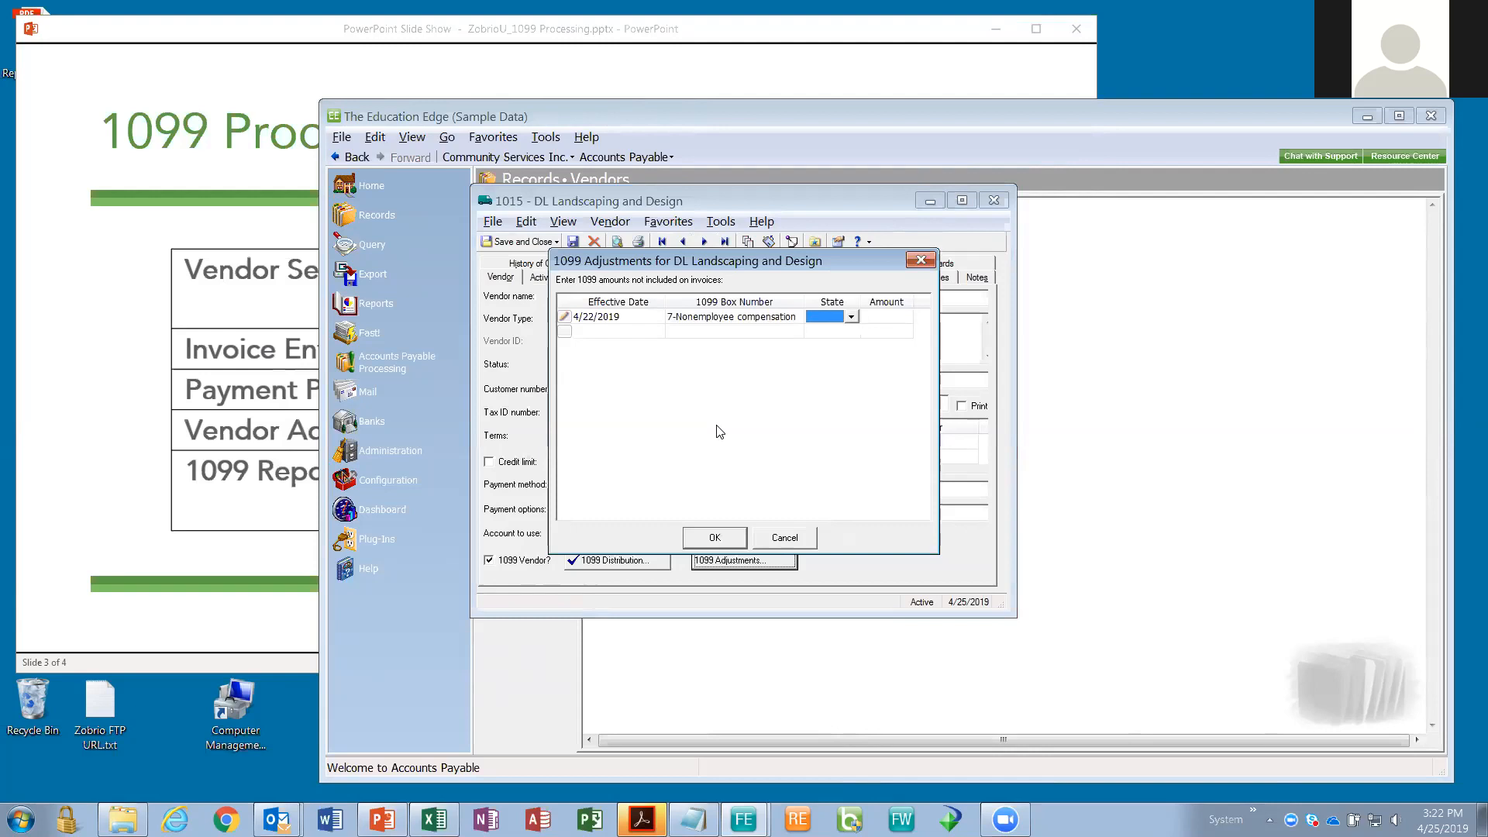
text(sc)
key(Tab)
text(-50)
click(714, 538)
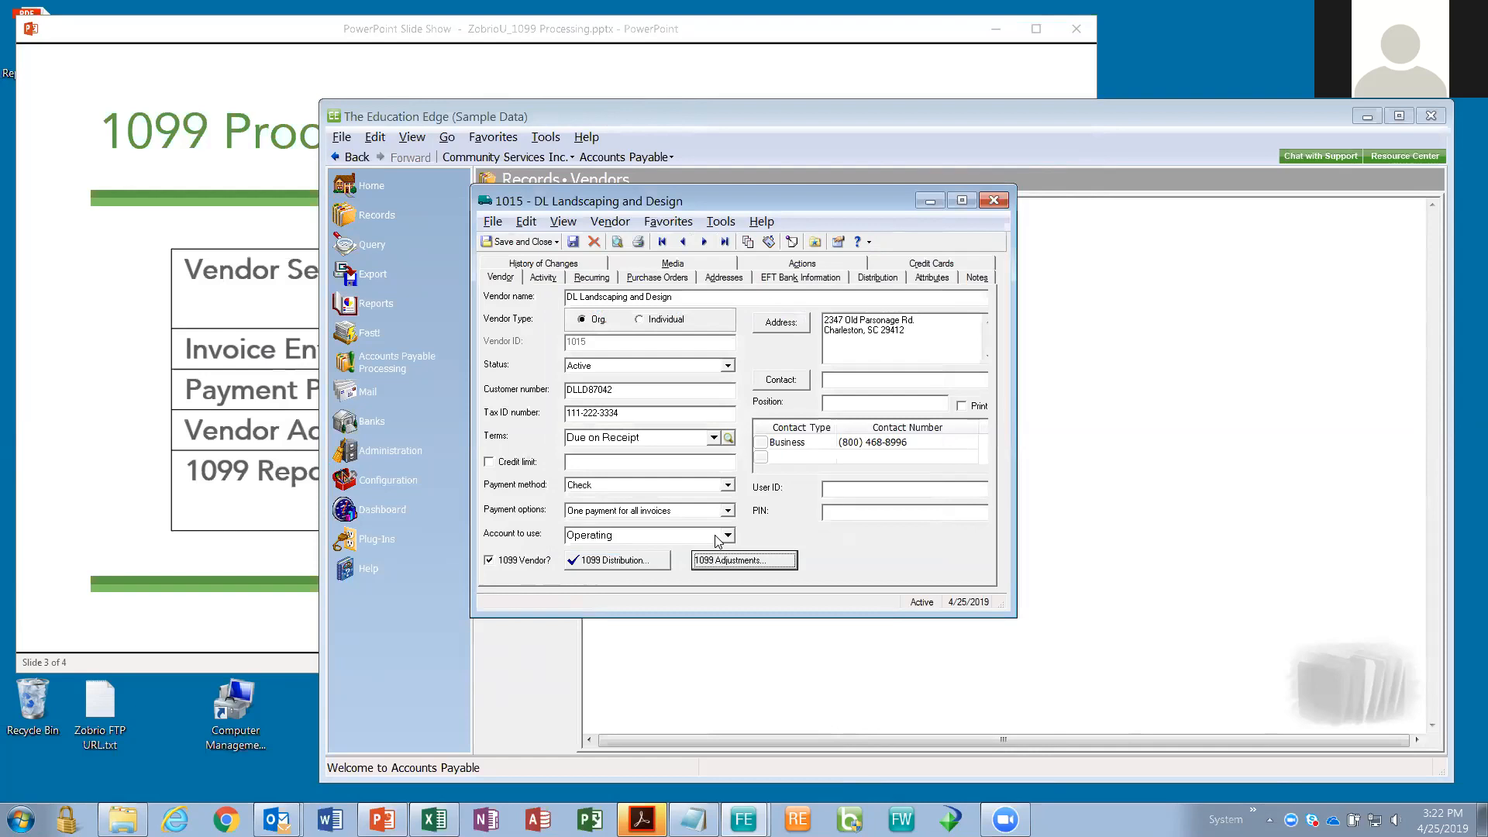
Step: Review the vendor's 1099 summary for this year and last year, and save and close the vendor record
click(542, 277)
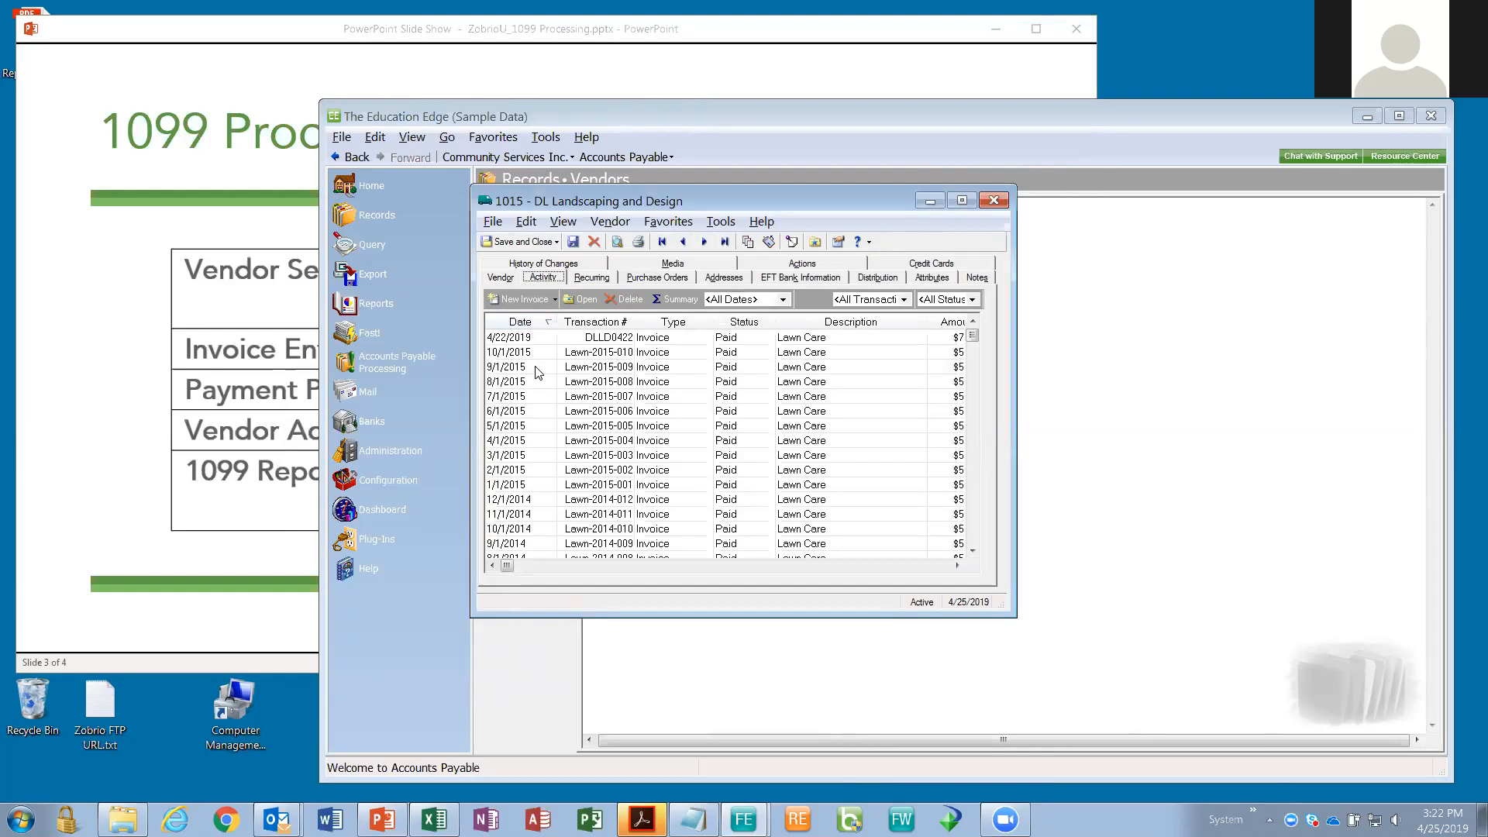
click(674, 299)
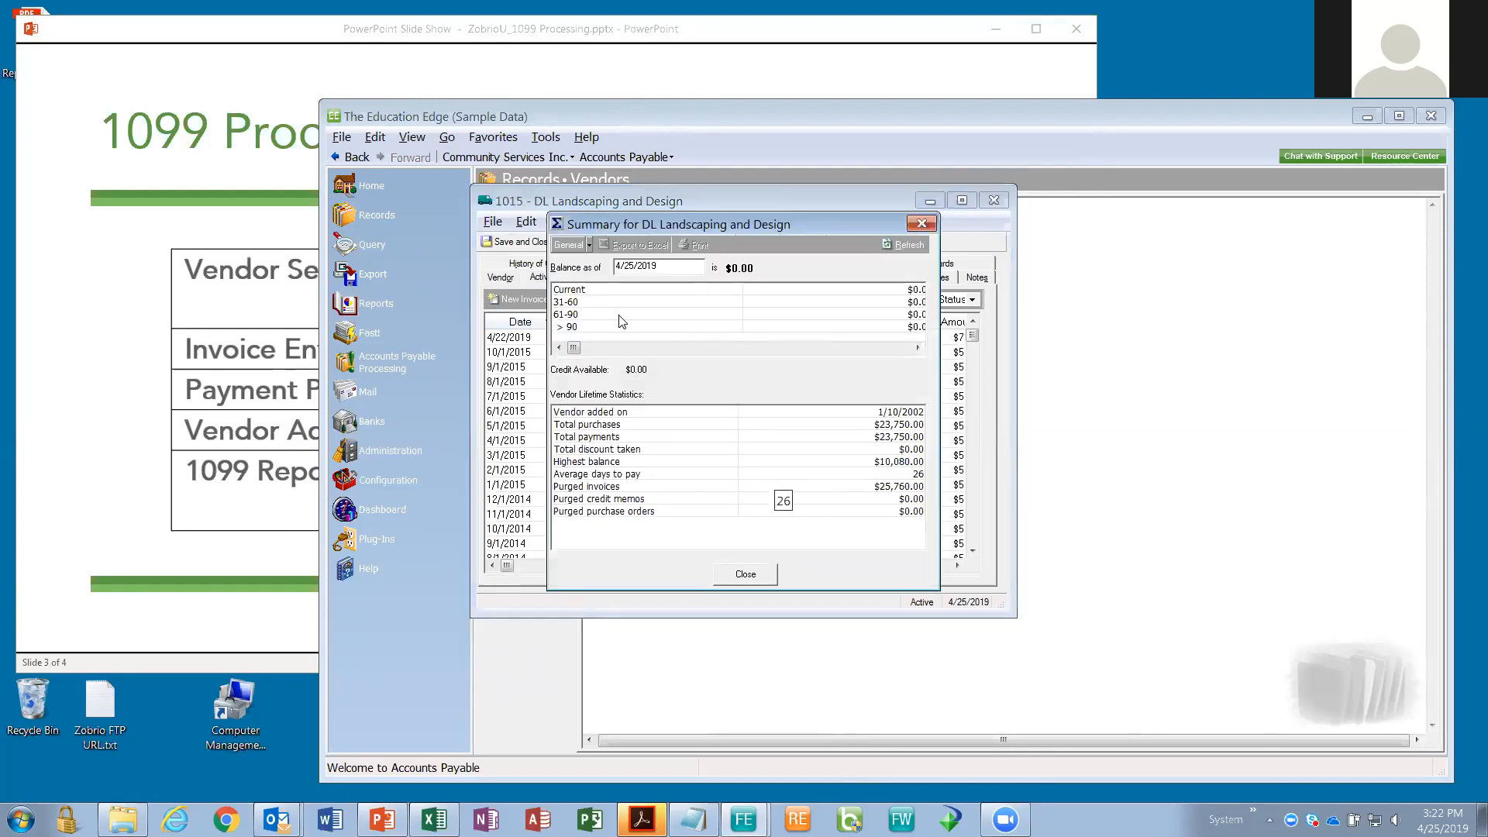
click(589, 246)
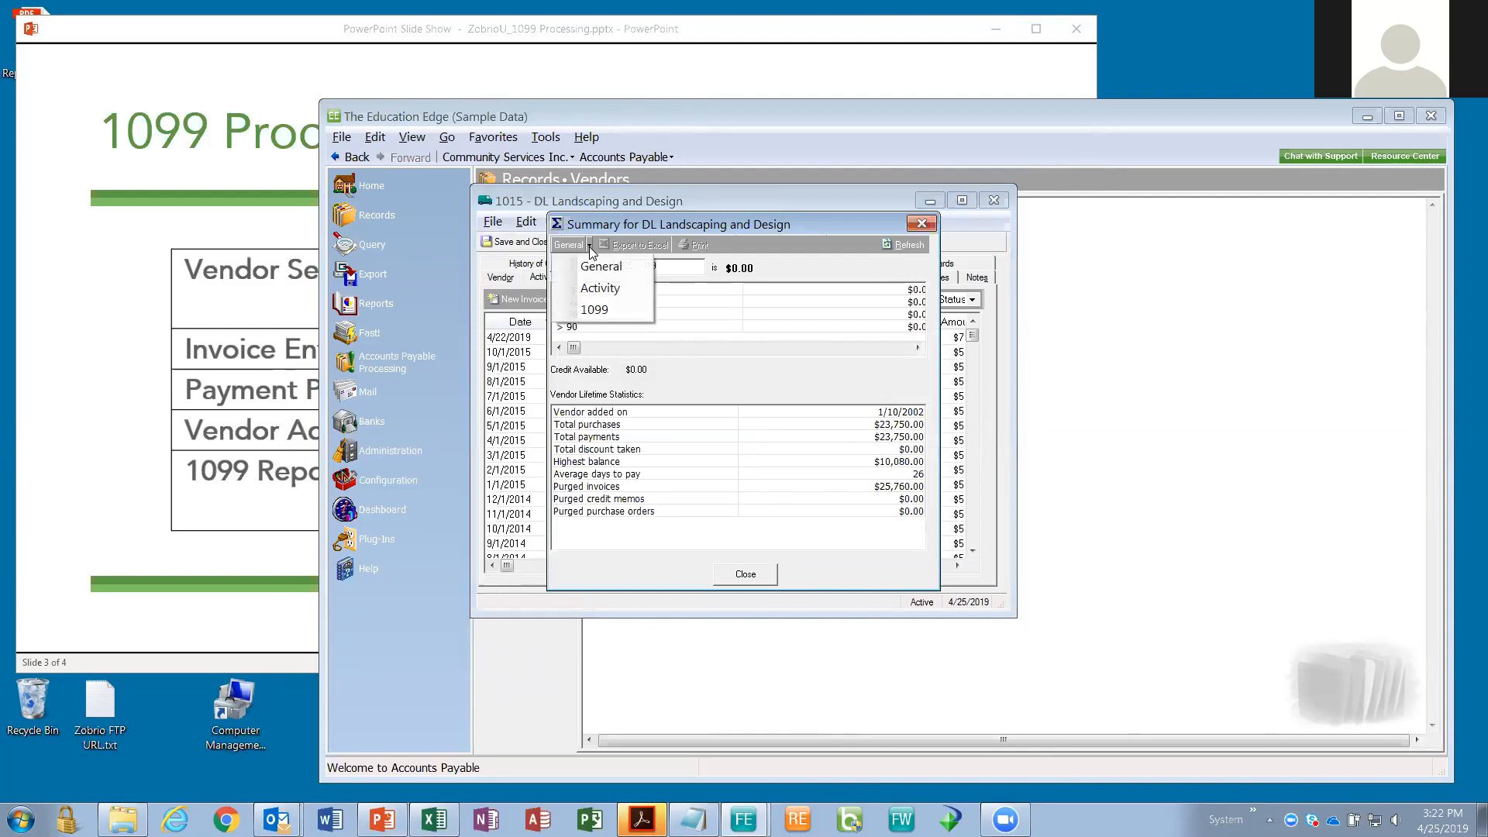
click(595, 310)
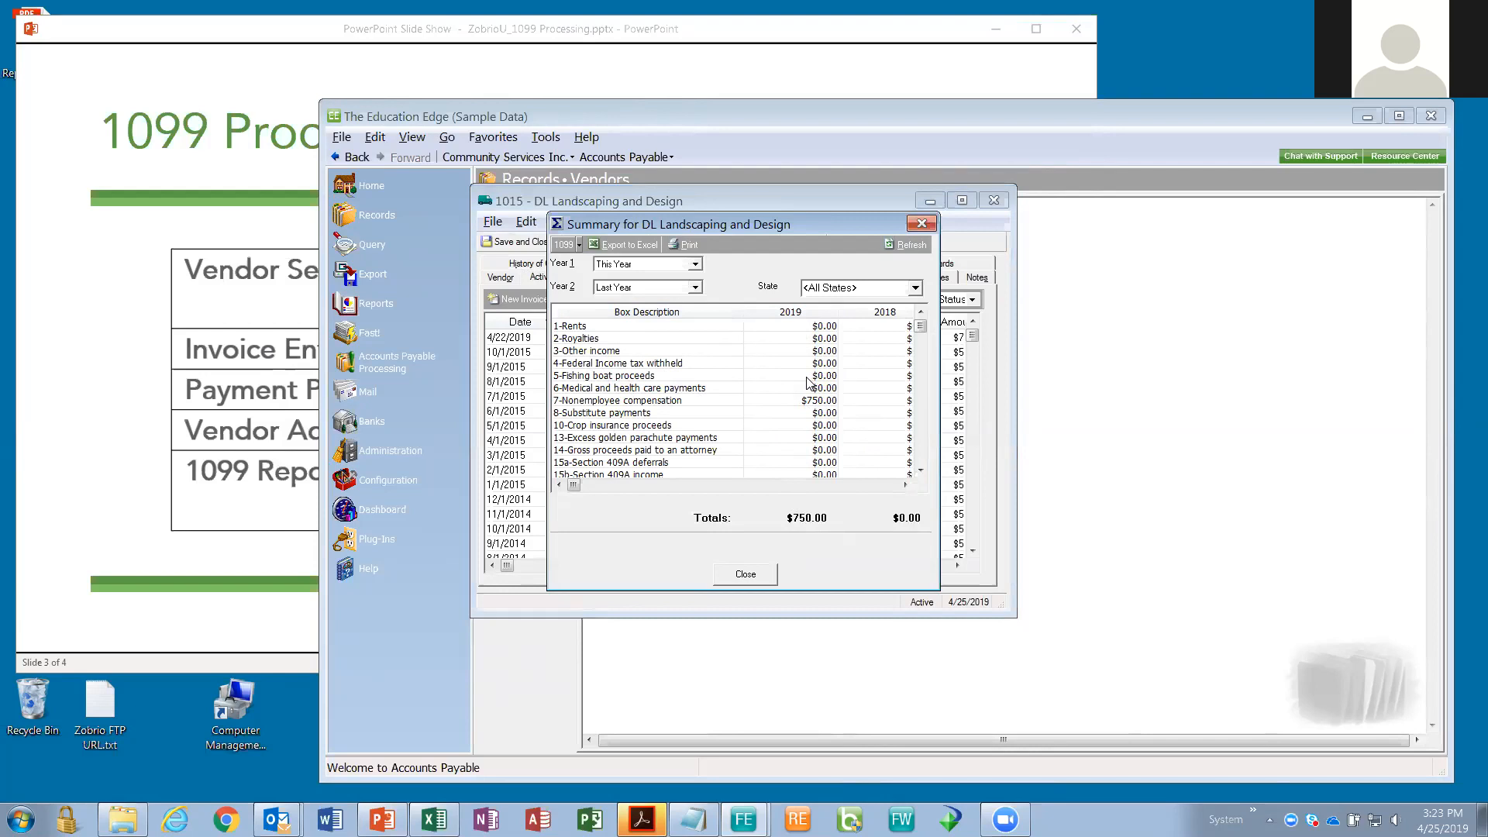
click(742, 575)
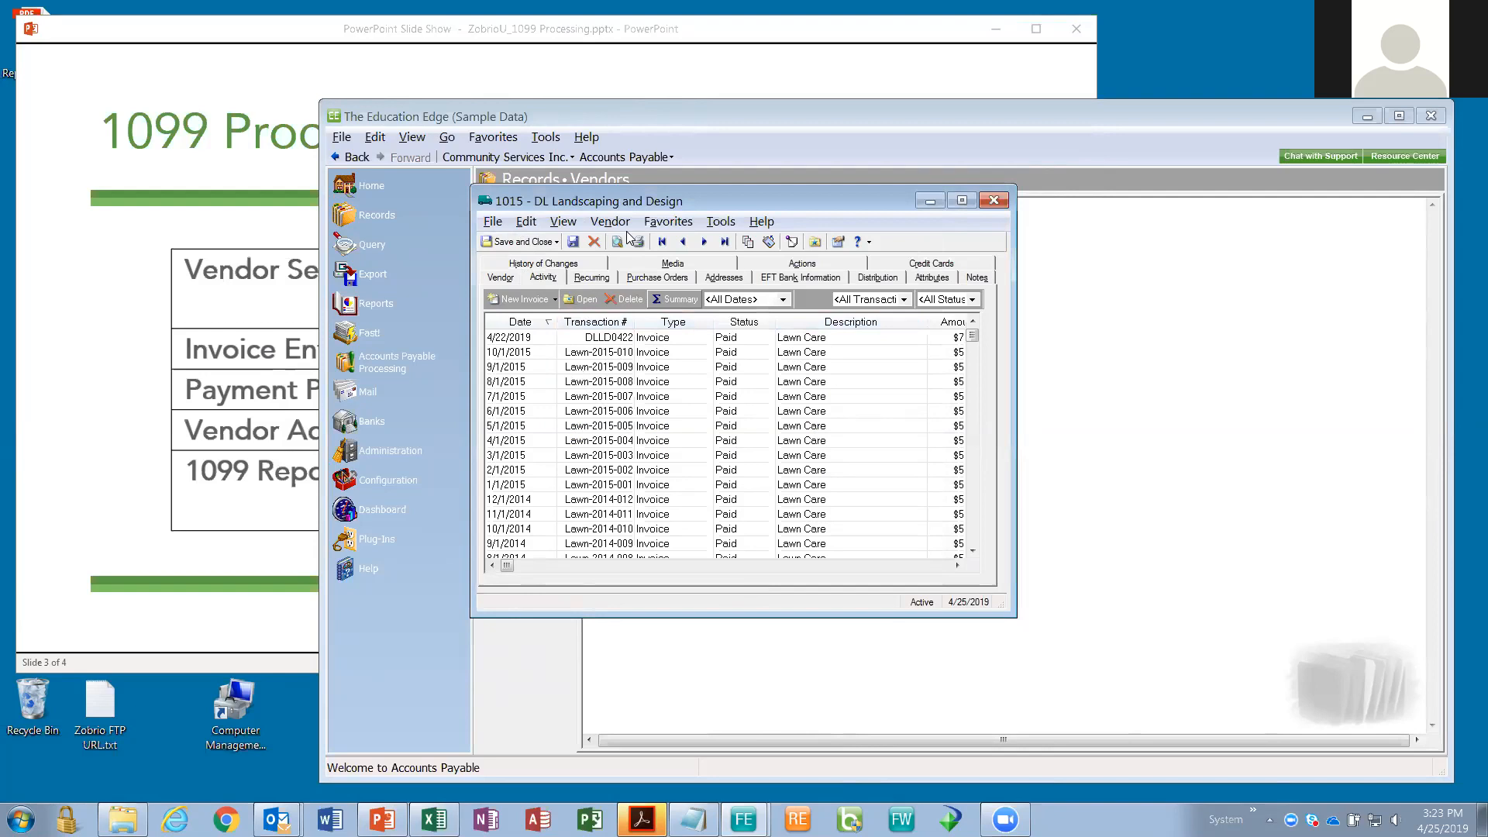
click(517, 241)
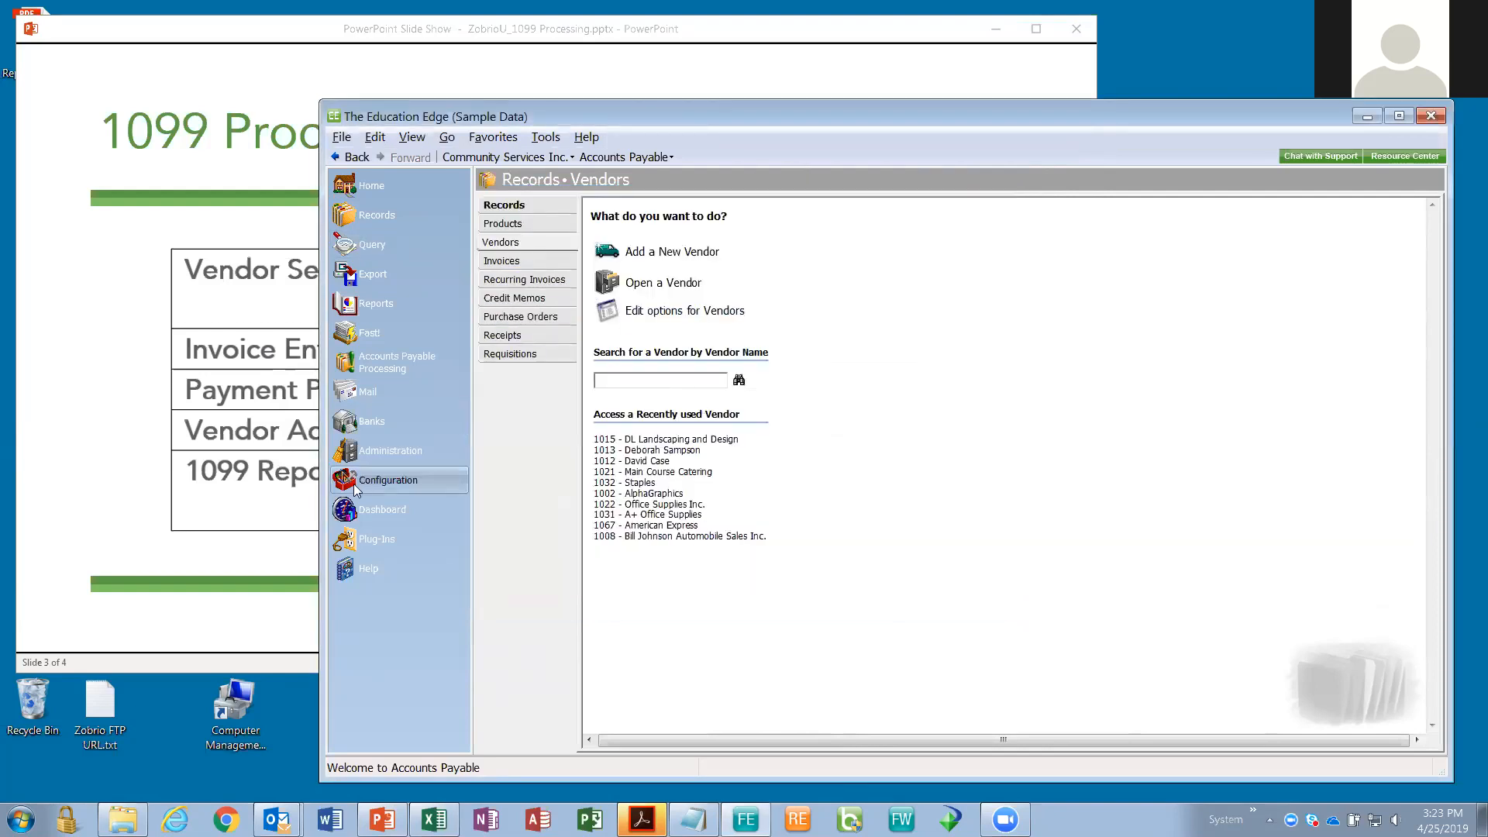
Step: Open the 1099 Vendors' Activity This Year report from the vendor reports and reposition its window
click(383, 311)
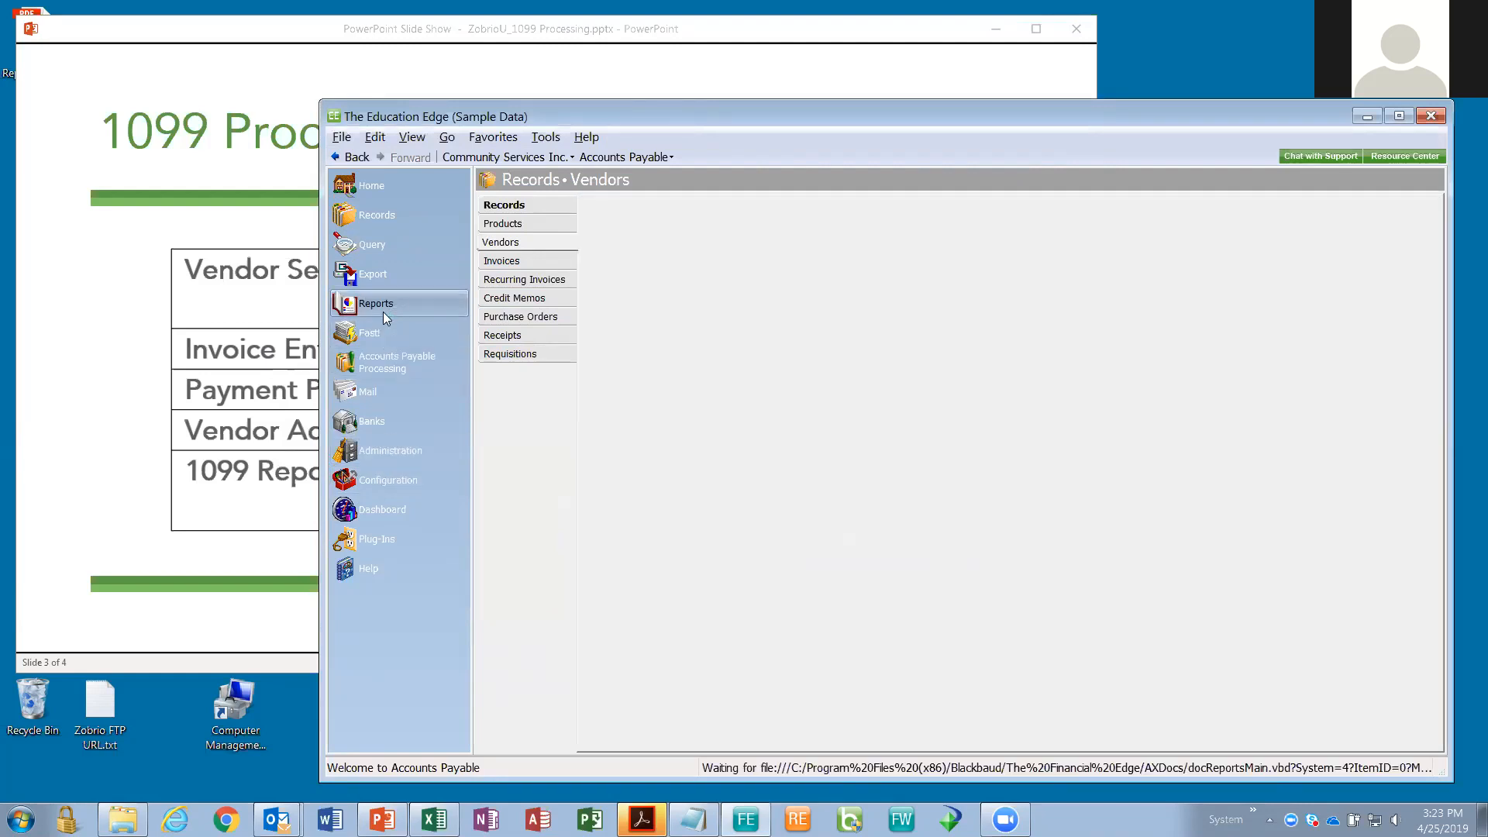
click(495, 372)
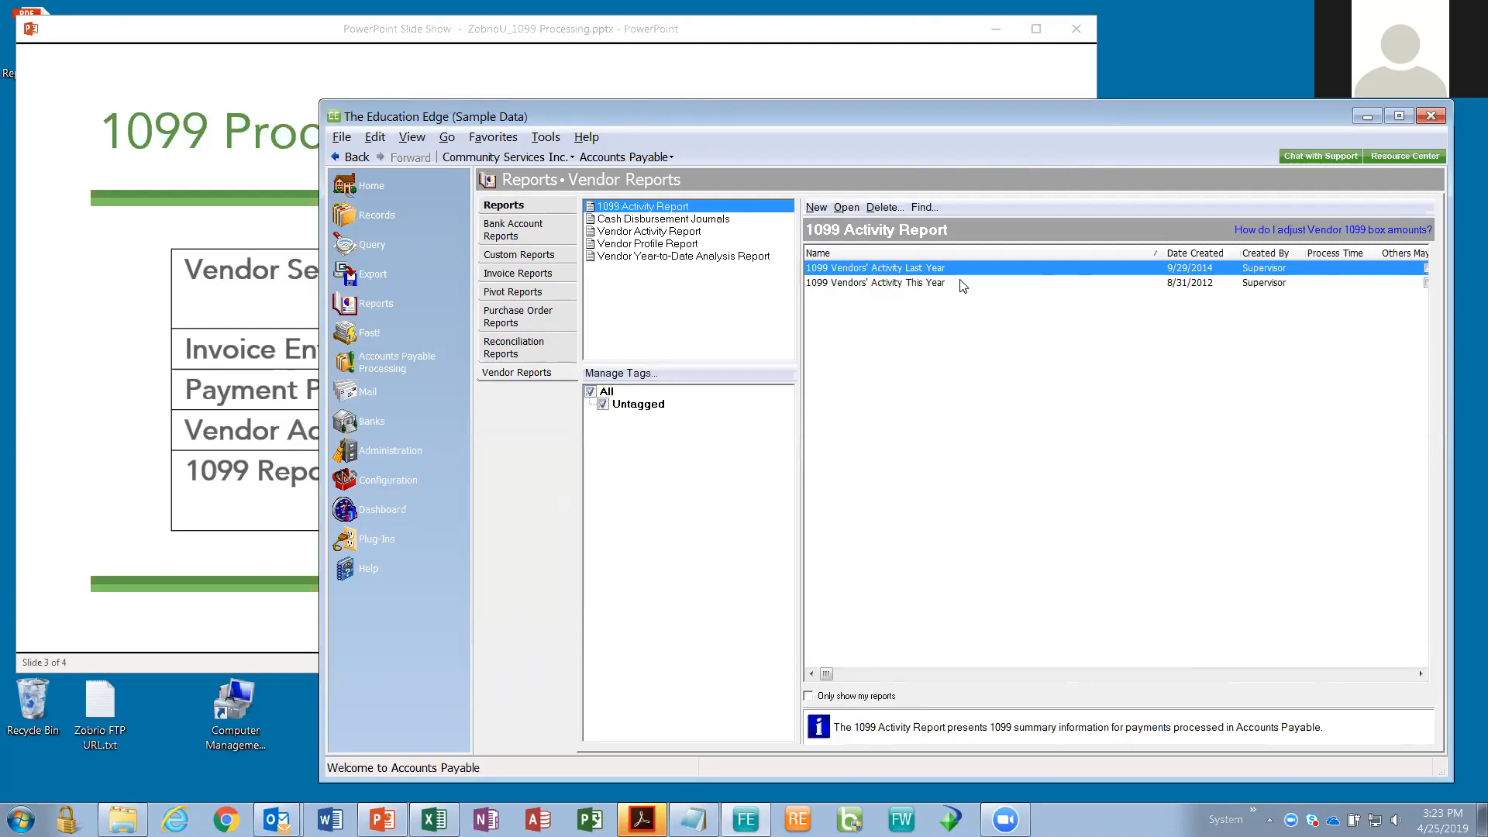
click(858, 285)
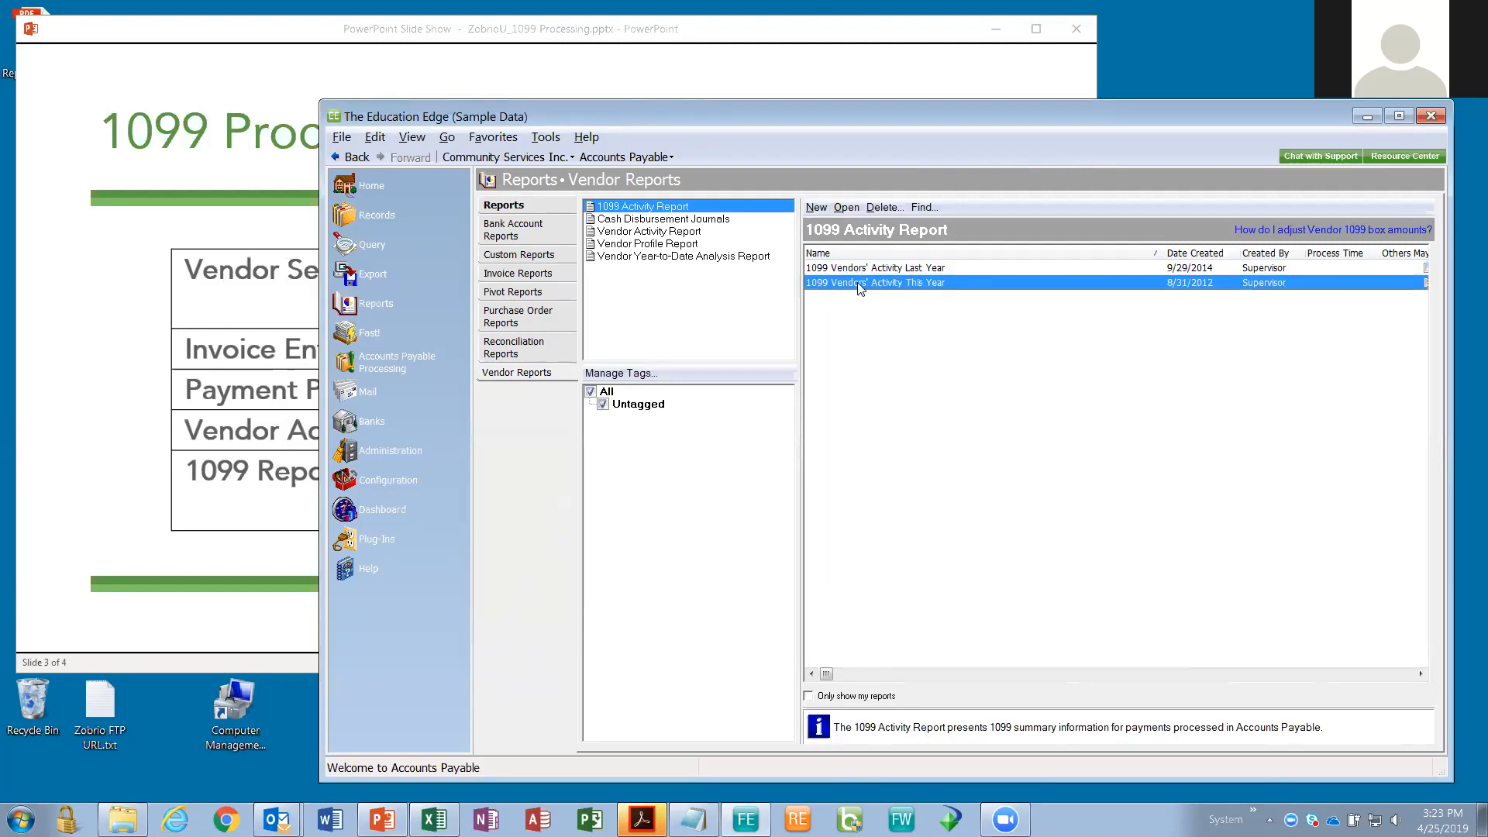
double_click(858, 284)
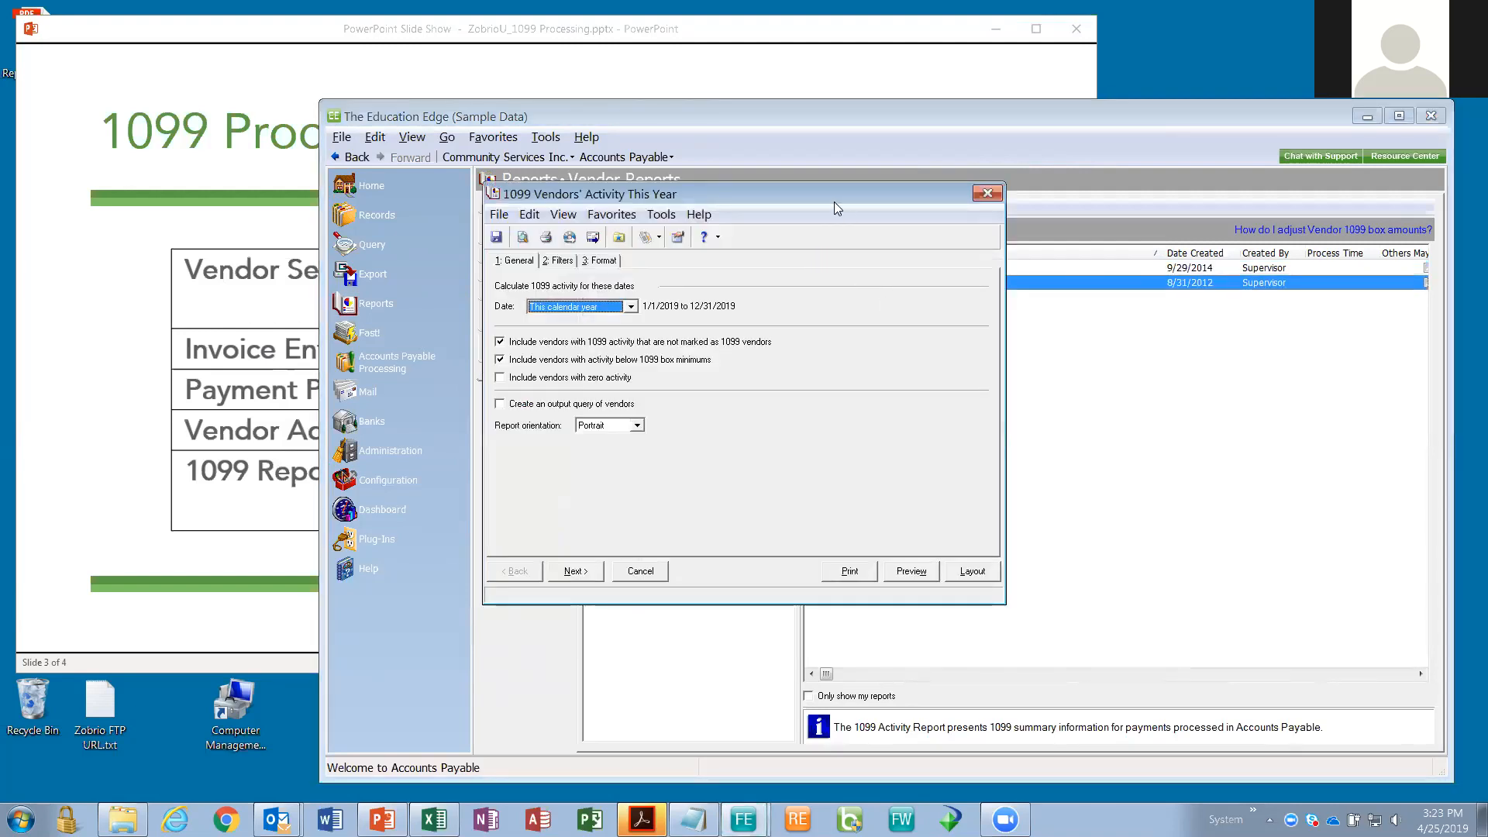
drag(835, 203, 891, 297)
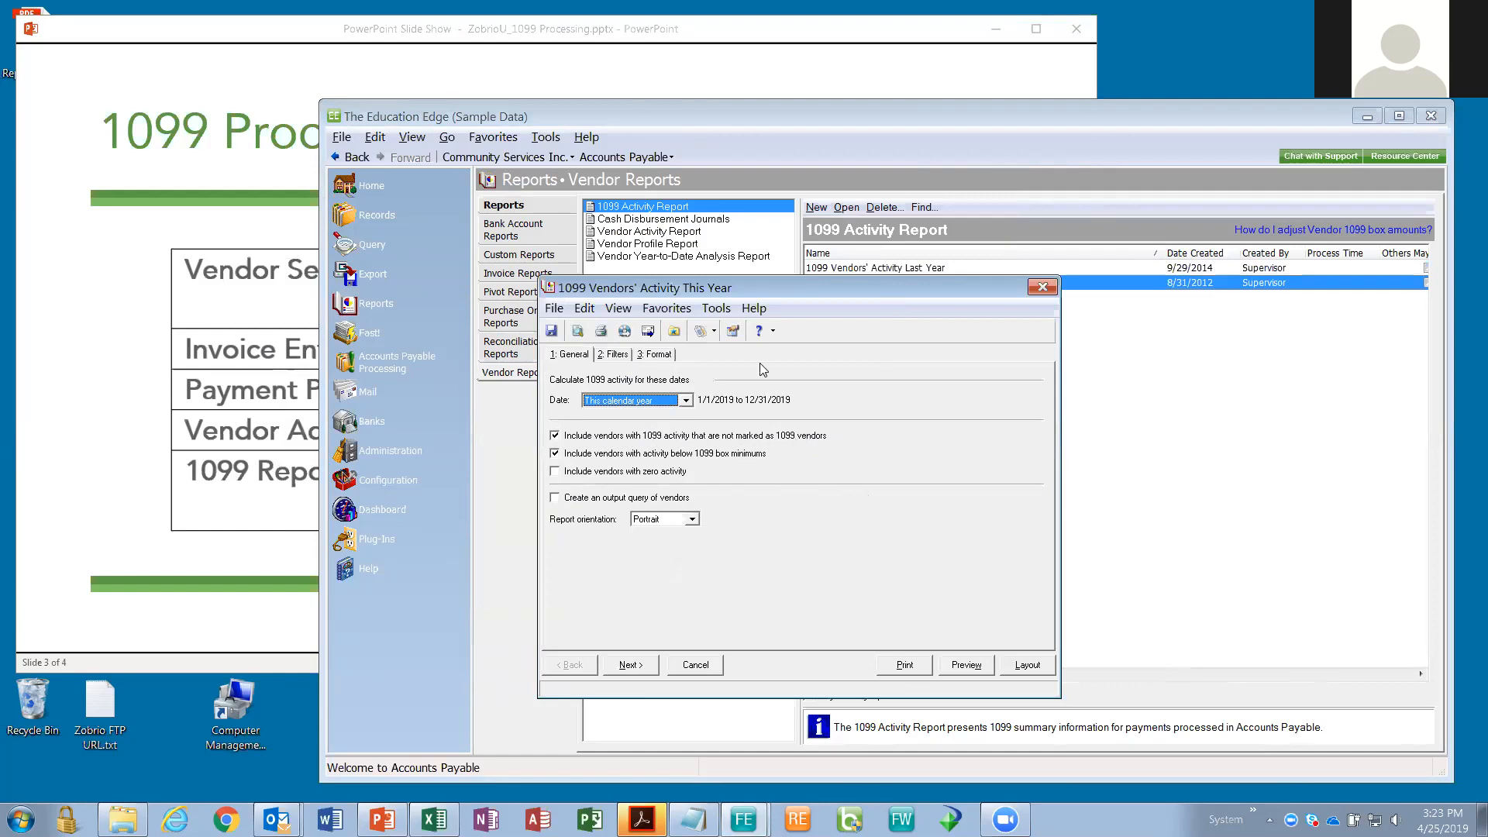
Step: Examine the report's filters and the saved vendor queries available for the Vendors filter, and cancel without applying a query
drag(773, 288, 856, 257)
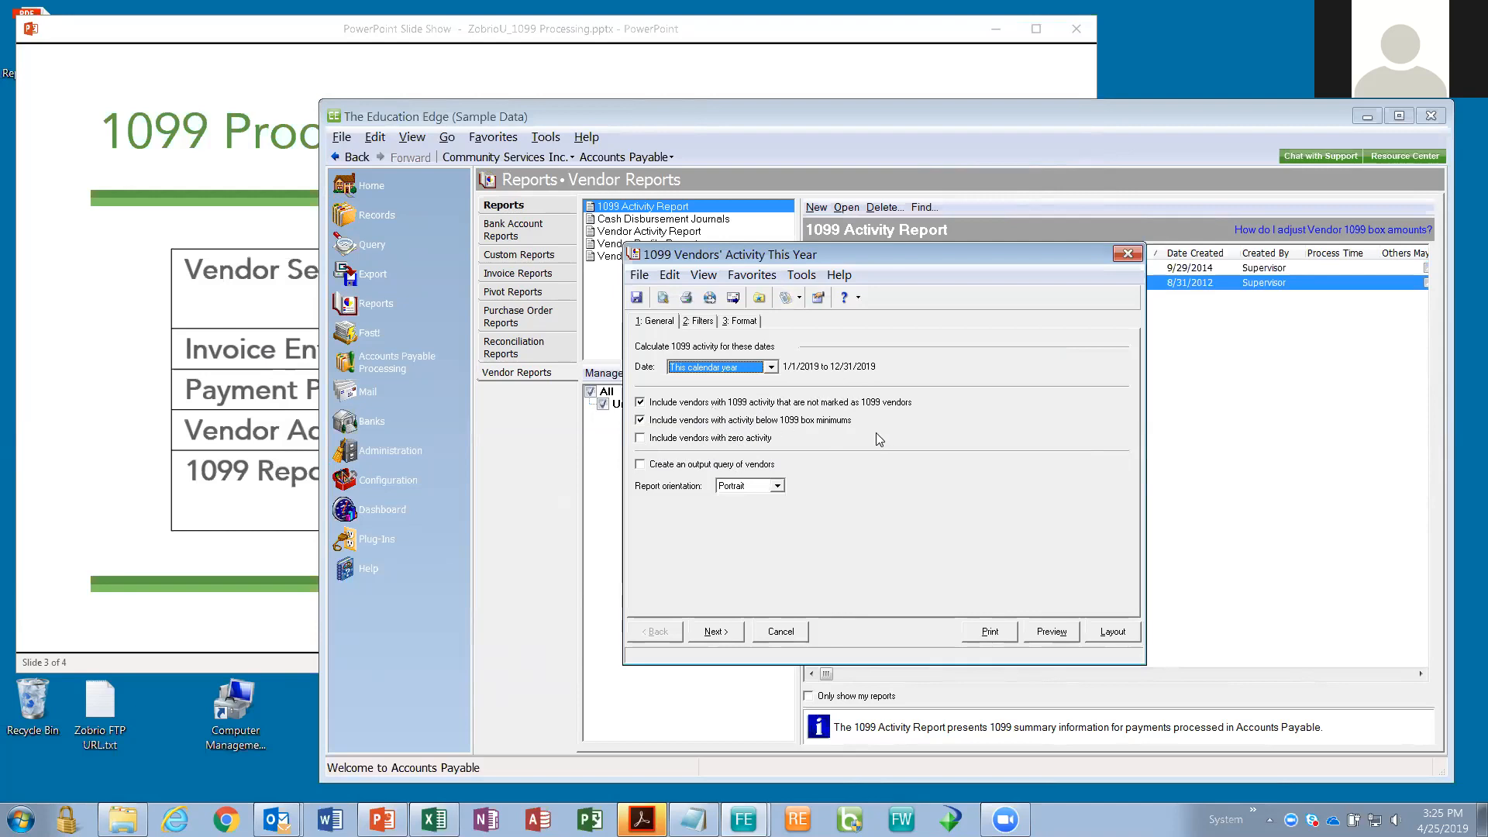
click(696, 324)
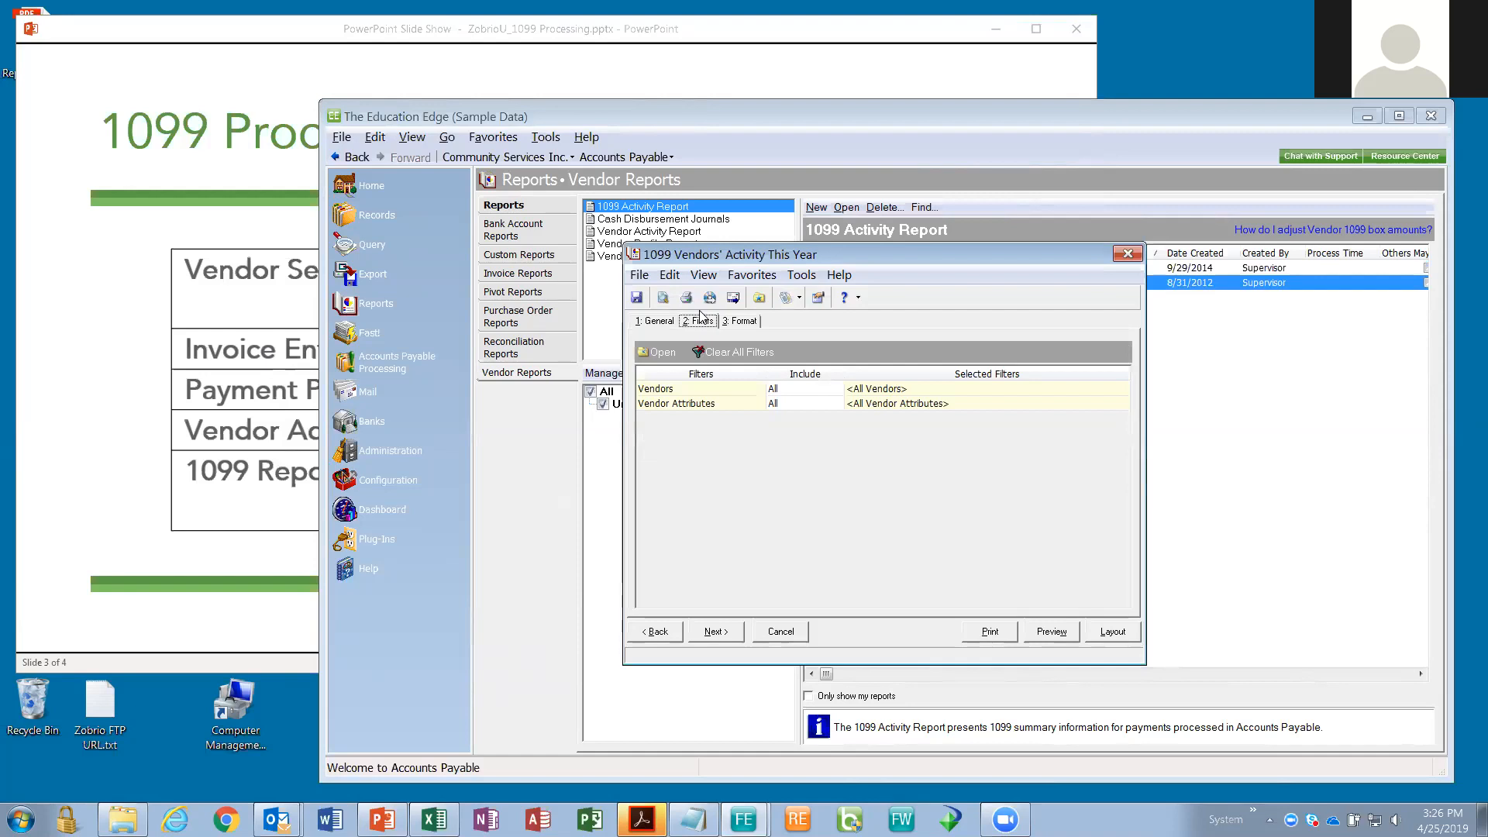
click(828, 394)
click(834, 389)
click(805, 415)
click(860, 335)
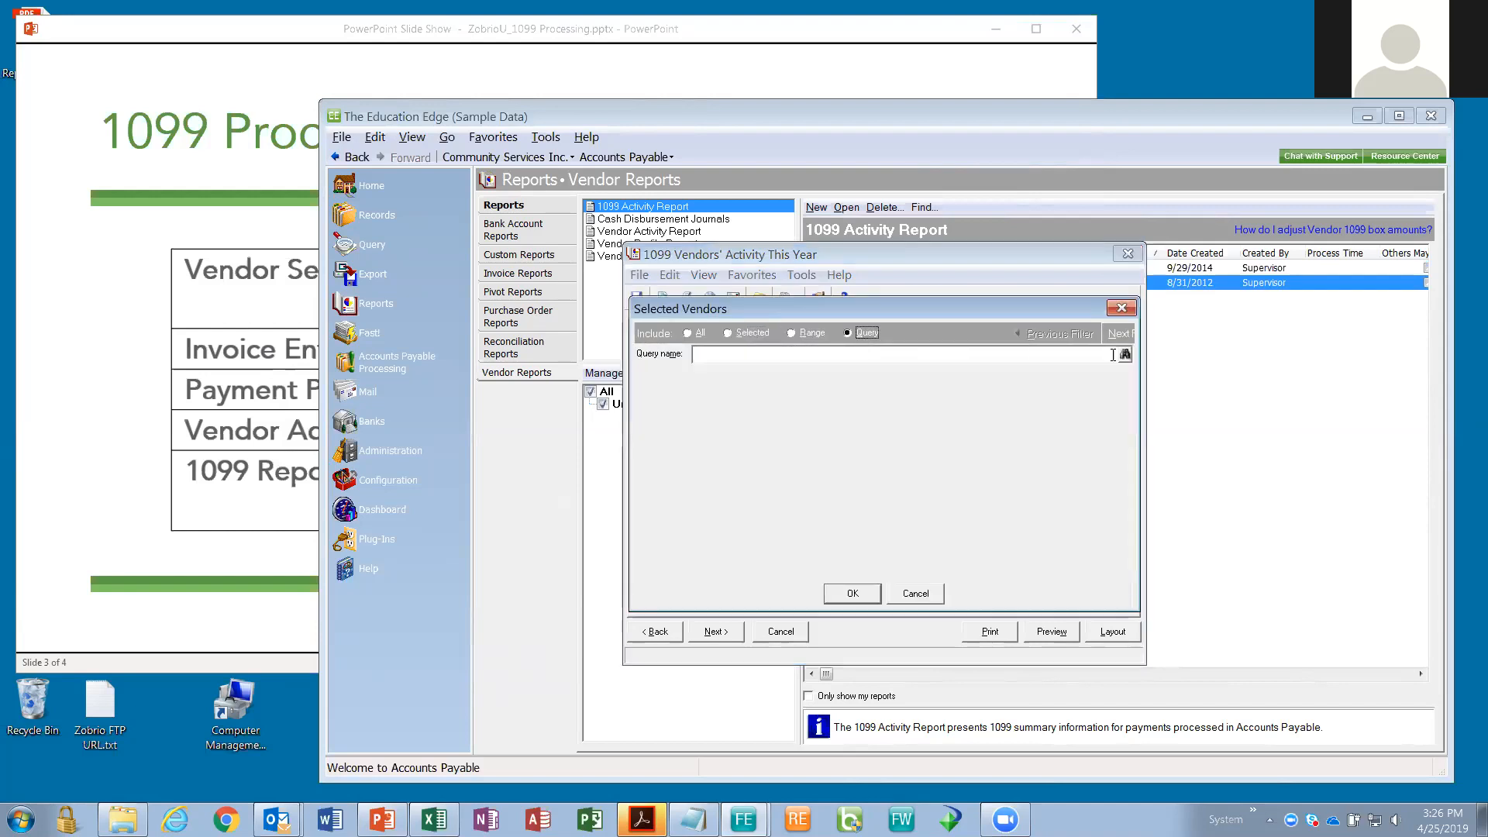
click(1125, 355)
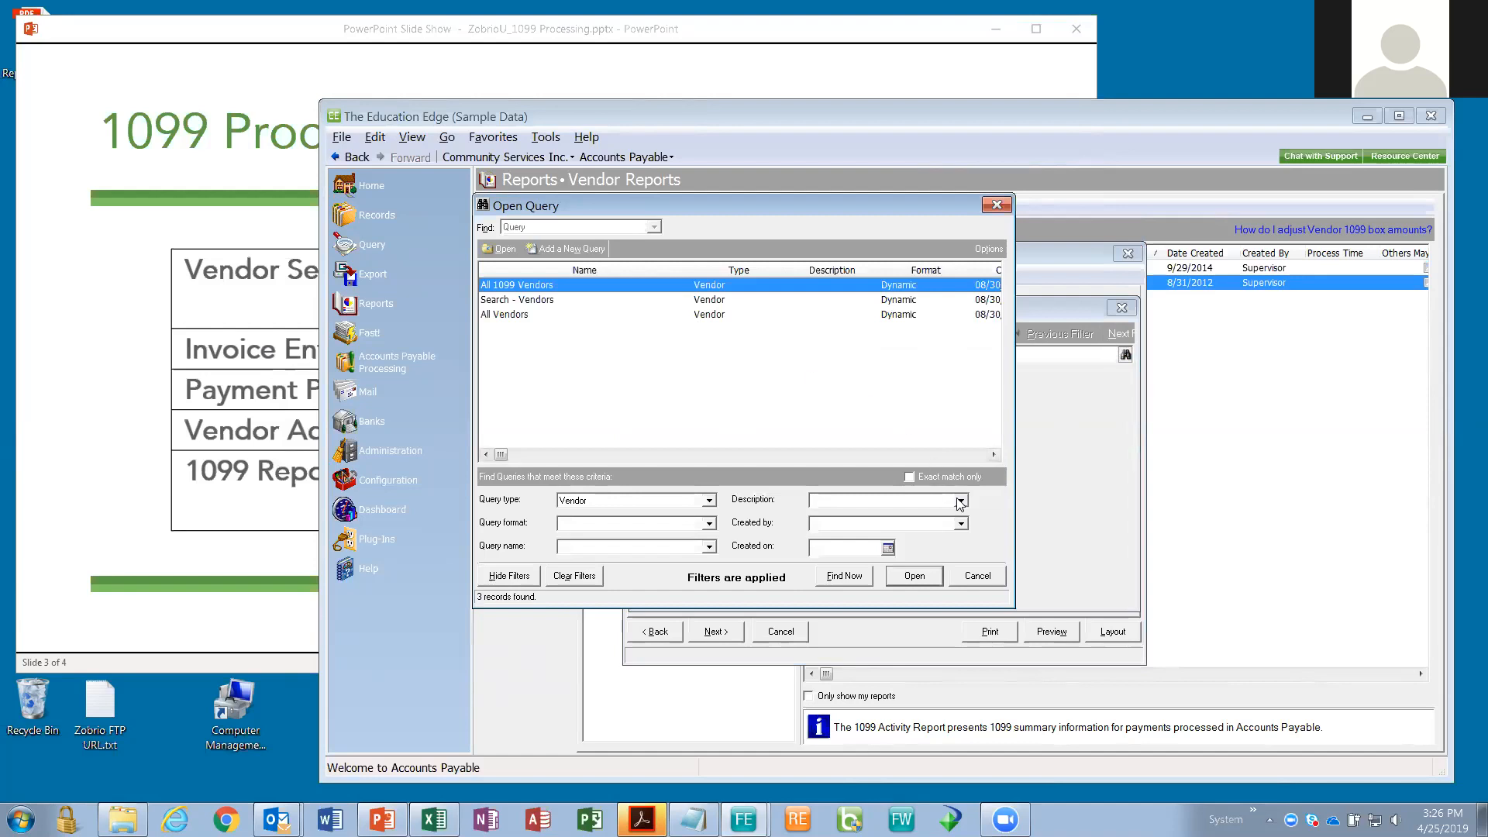
click(970, 578)
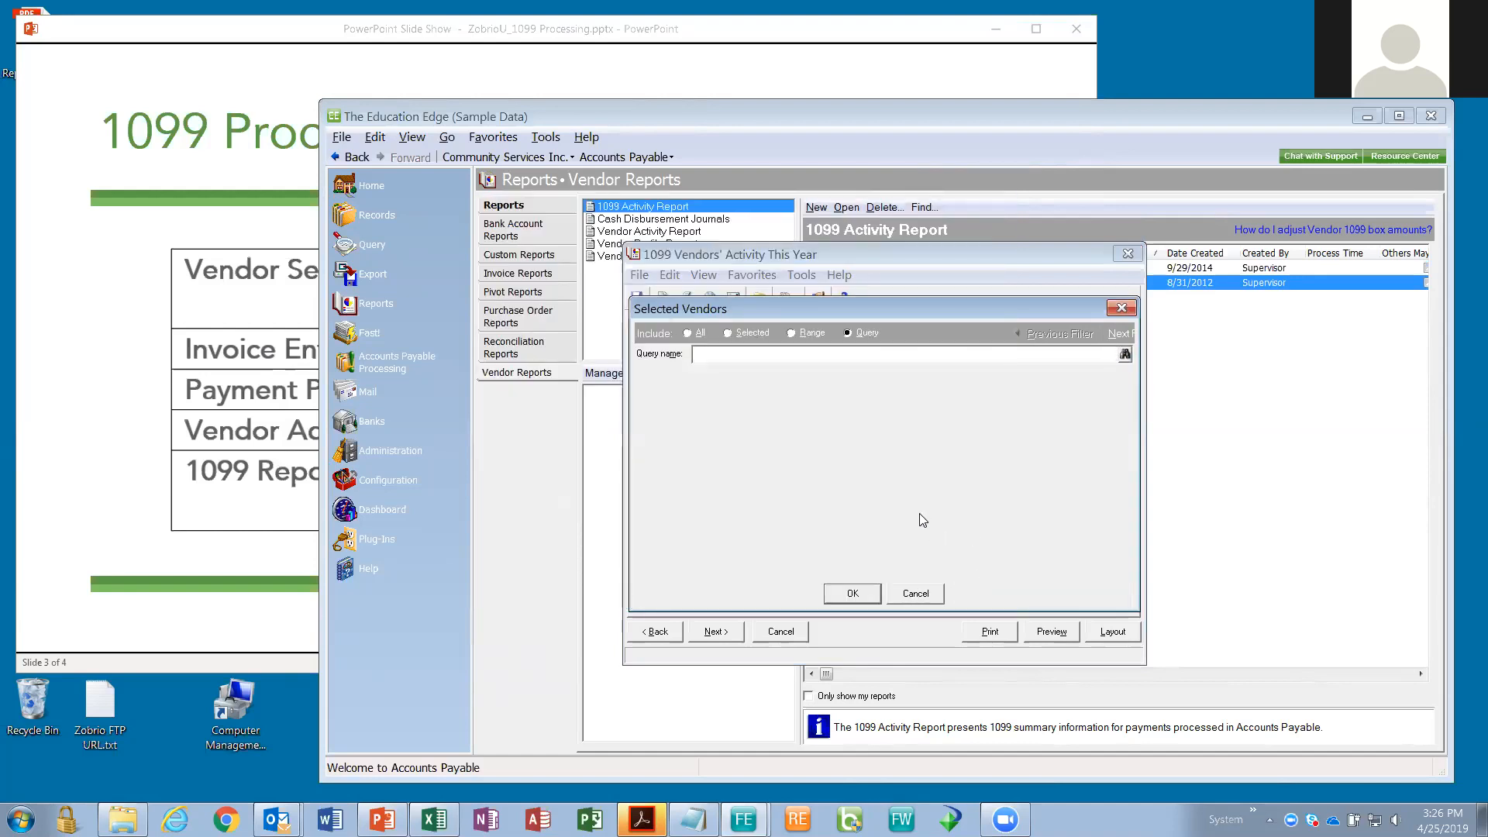
click(916, 593)
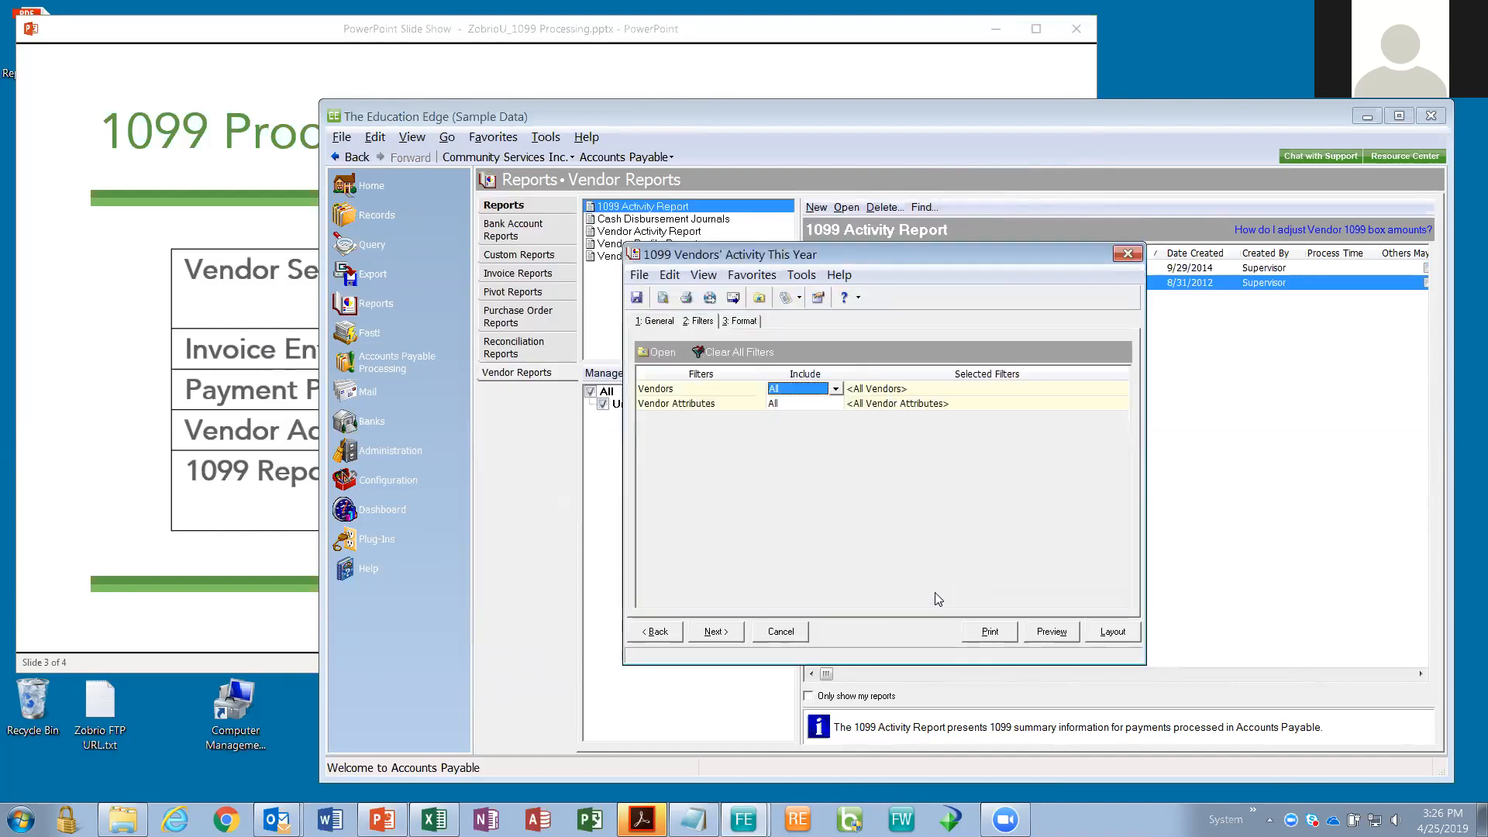
click(866, 483)
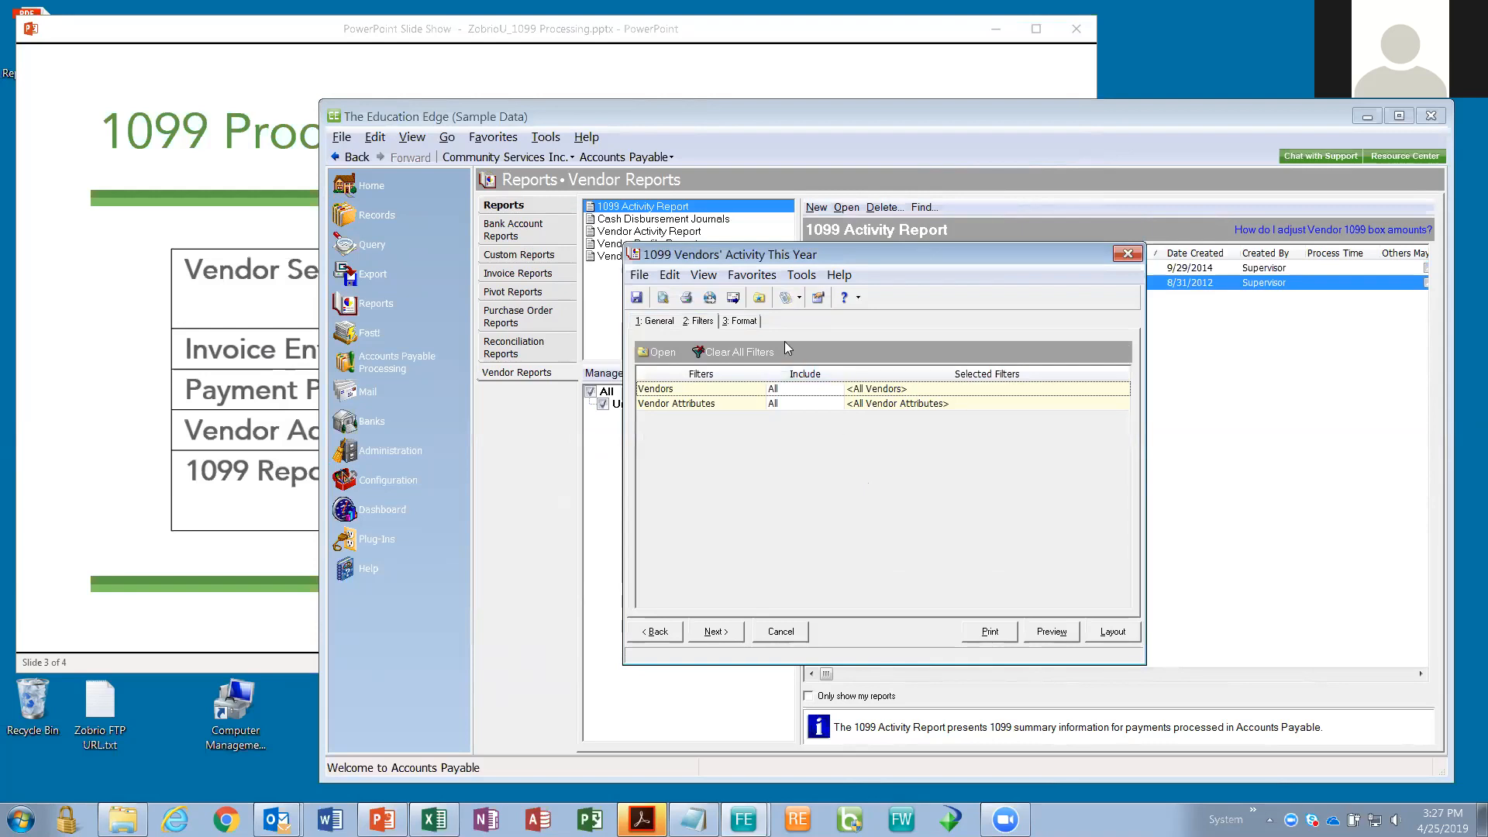
Step: Review the report's format settings for headings, state detail and sort order
click(744, 318)
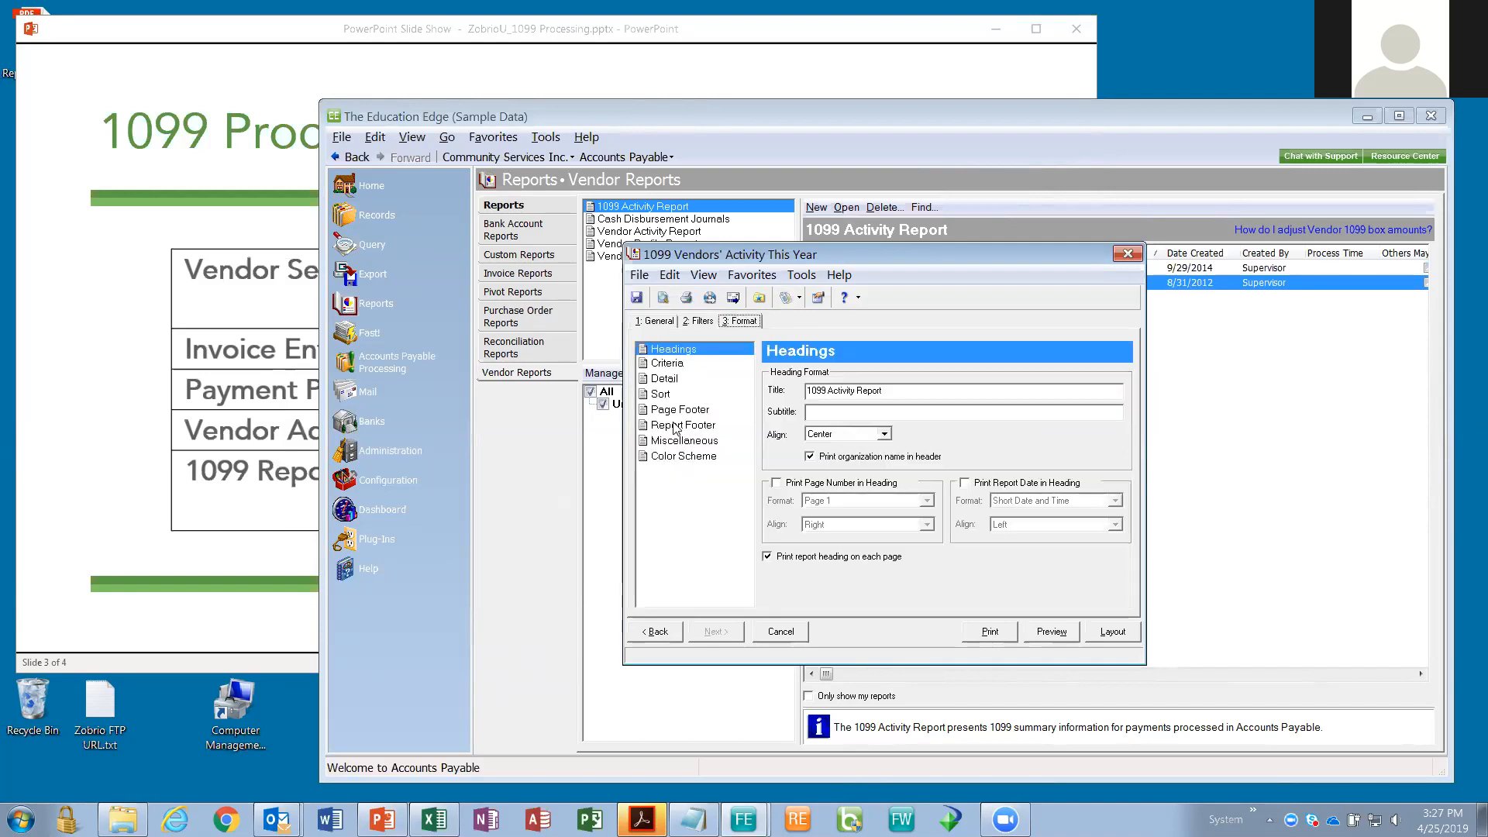
click(670, 385)
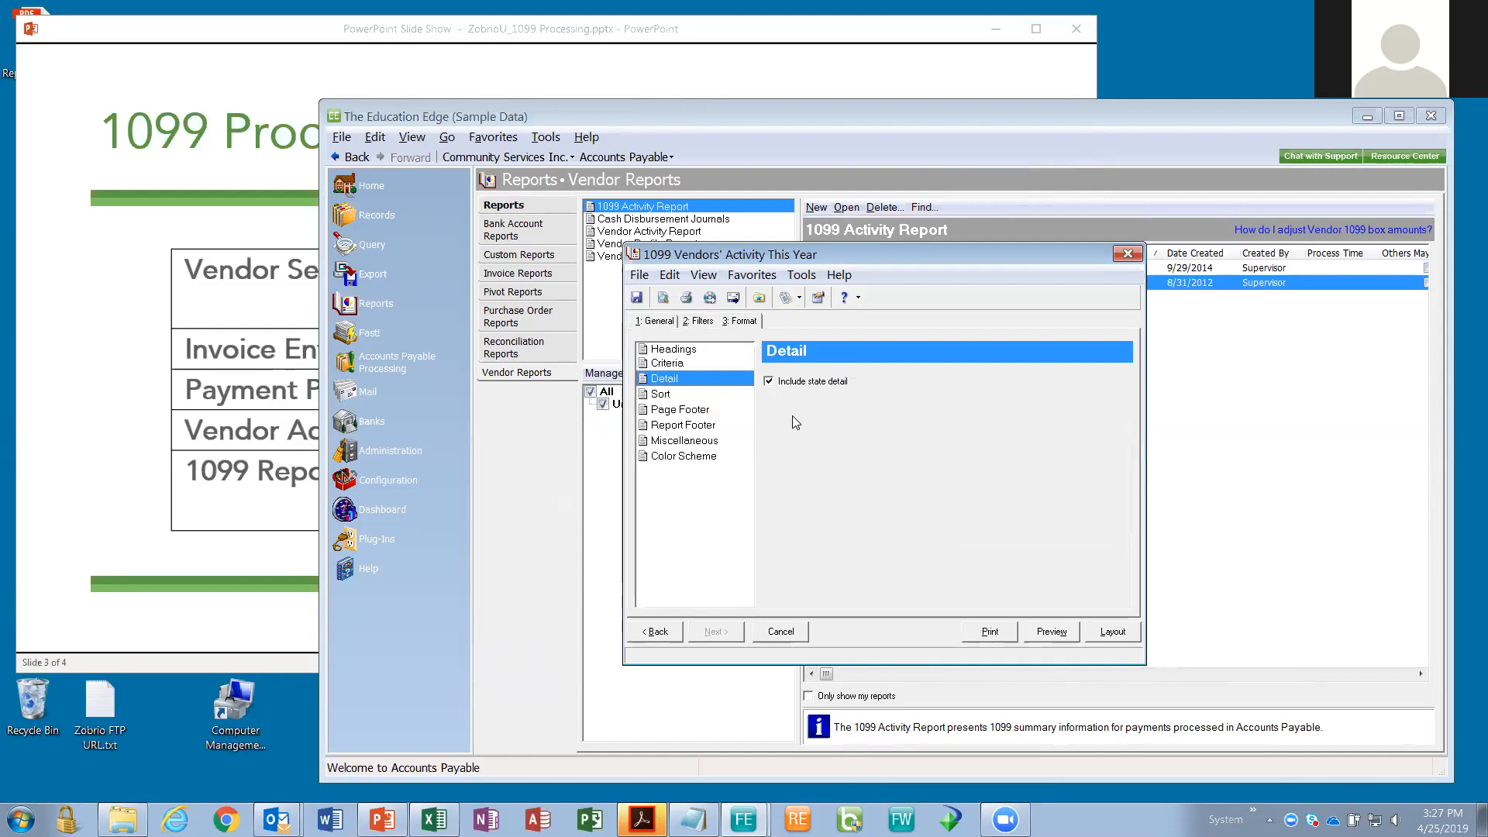
click(665, 393)
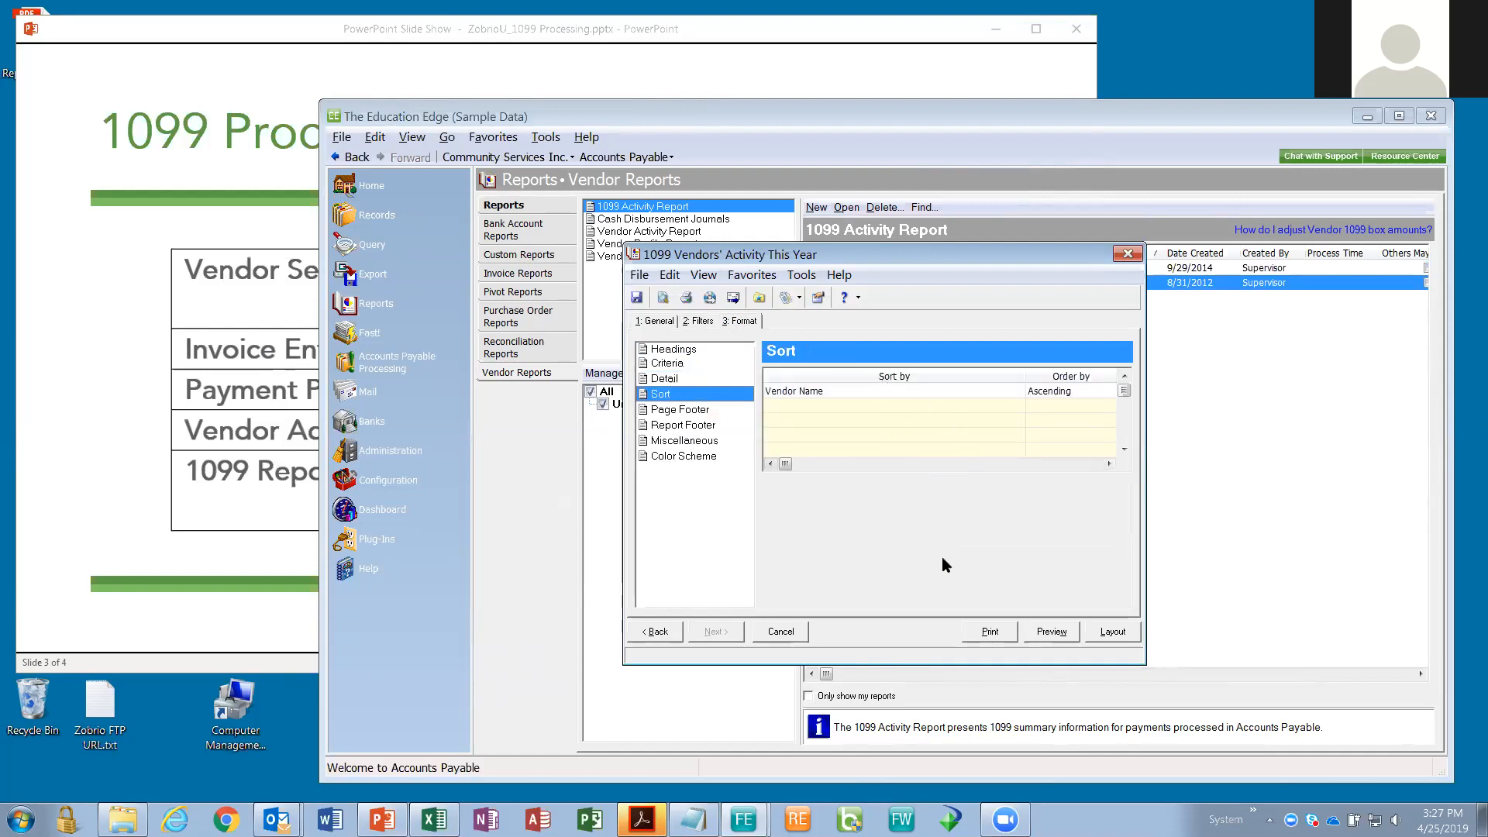
Step: Preview the 1099 activity report at 150% zoom, and close the preview and the report
click(1066, 631)
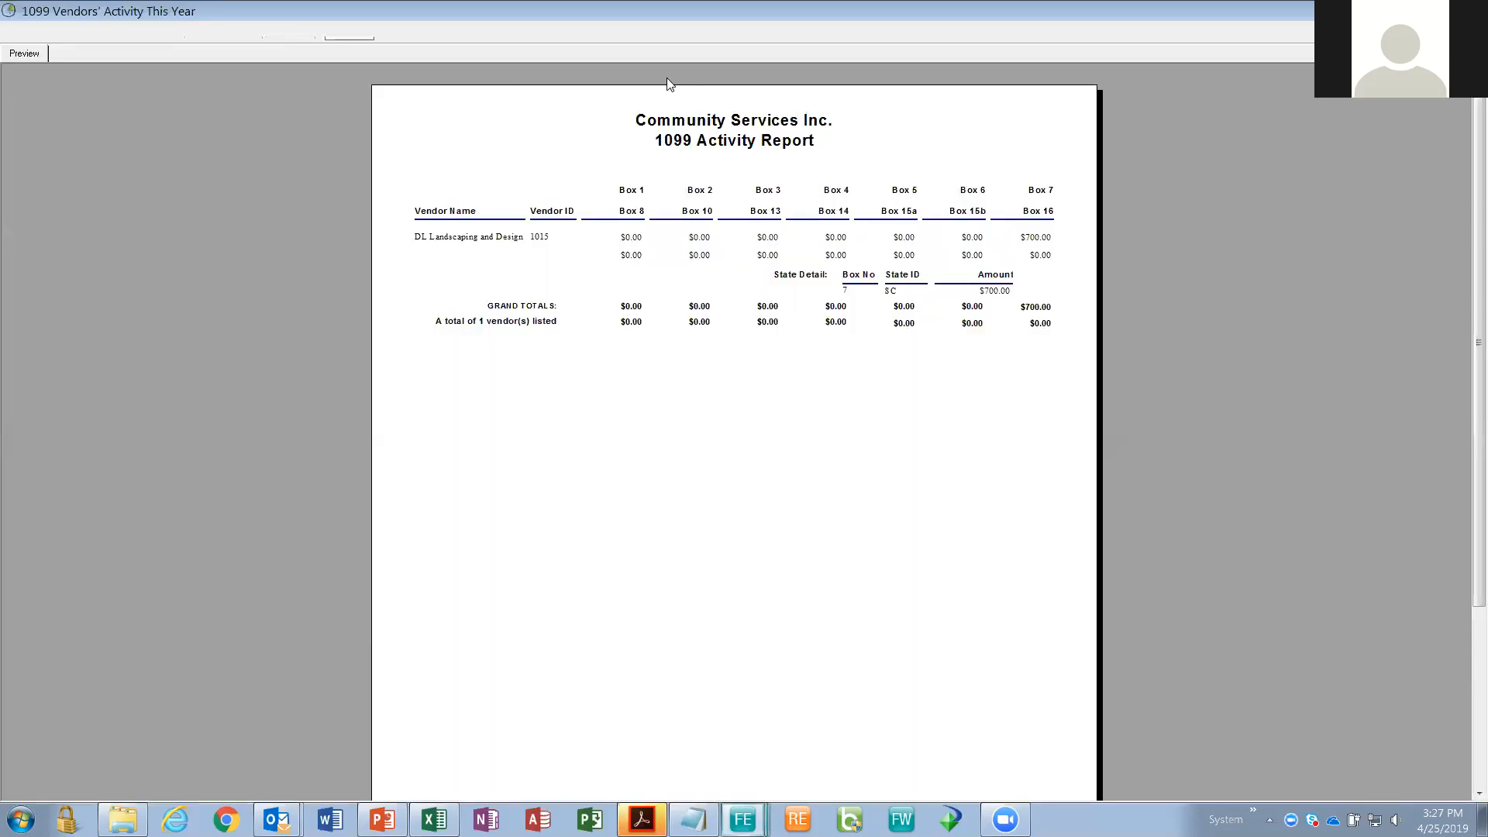
click(303, 30)
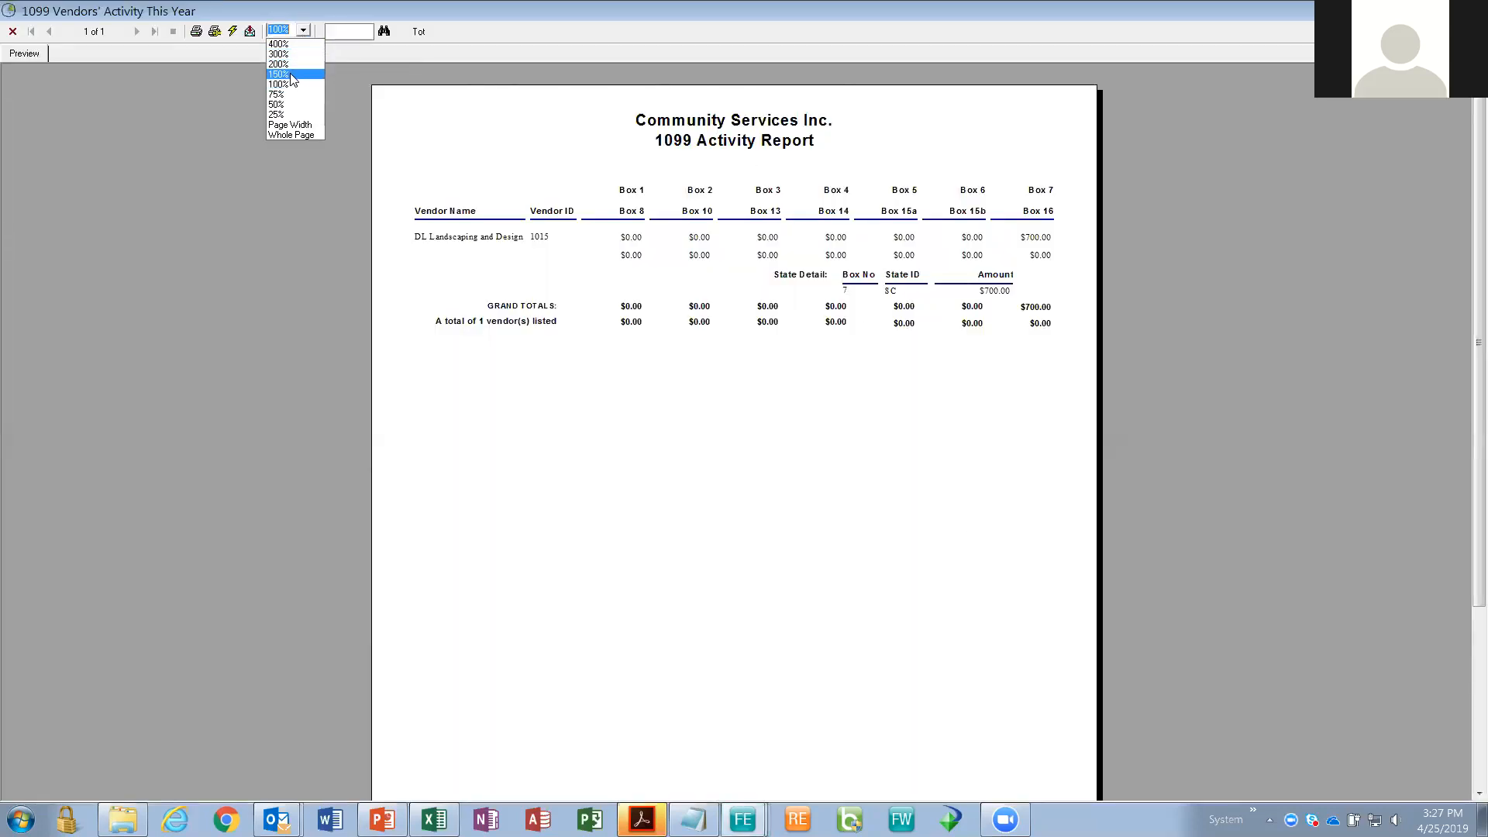
click(279, 73)
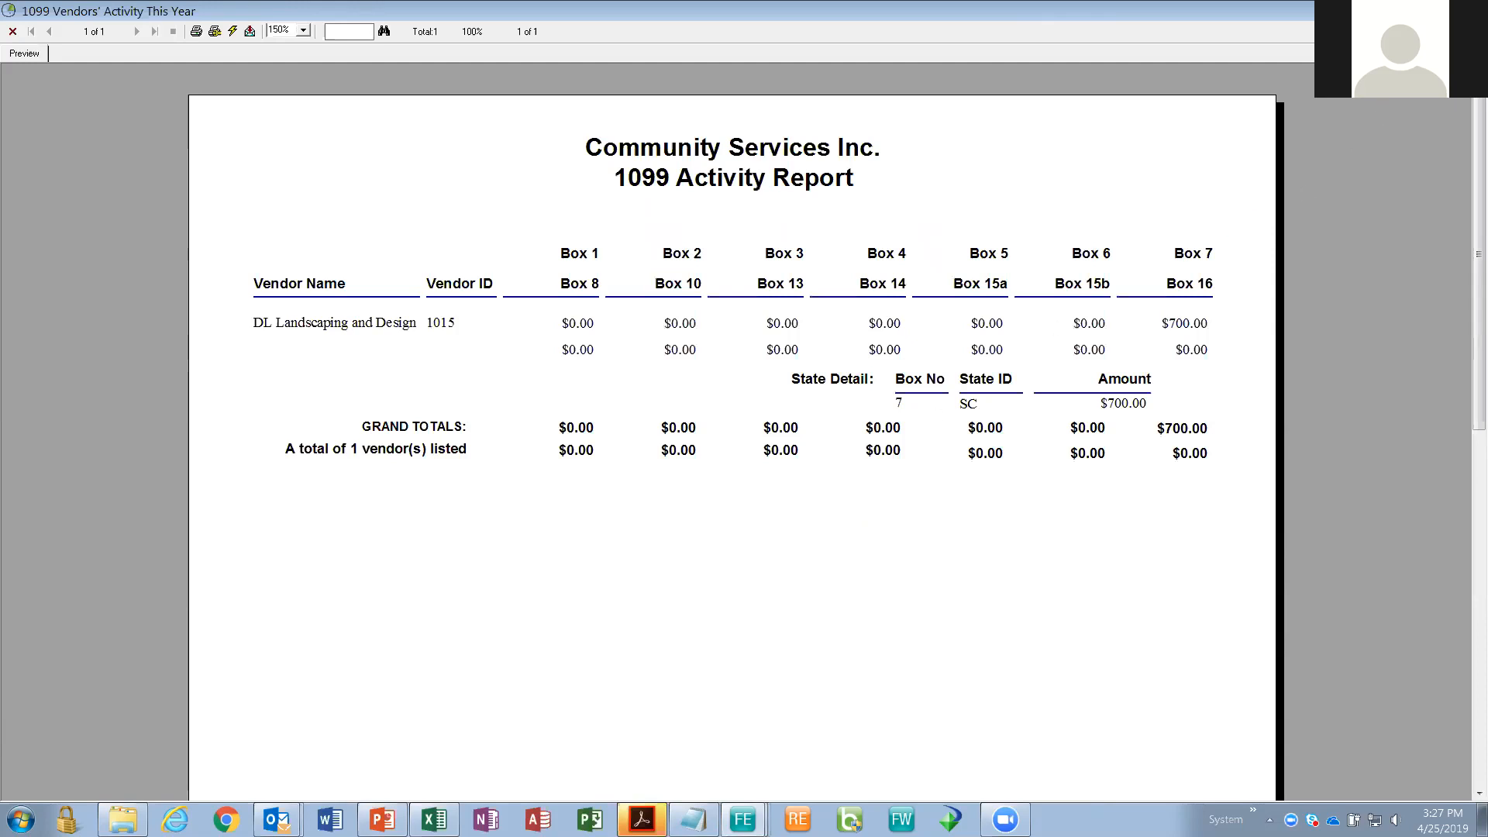
click(1467, 9)
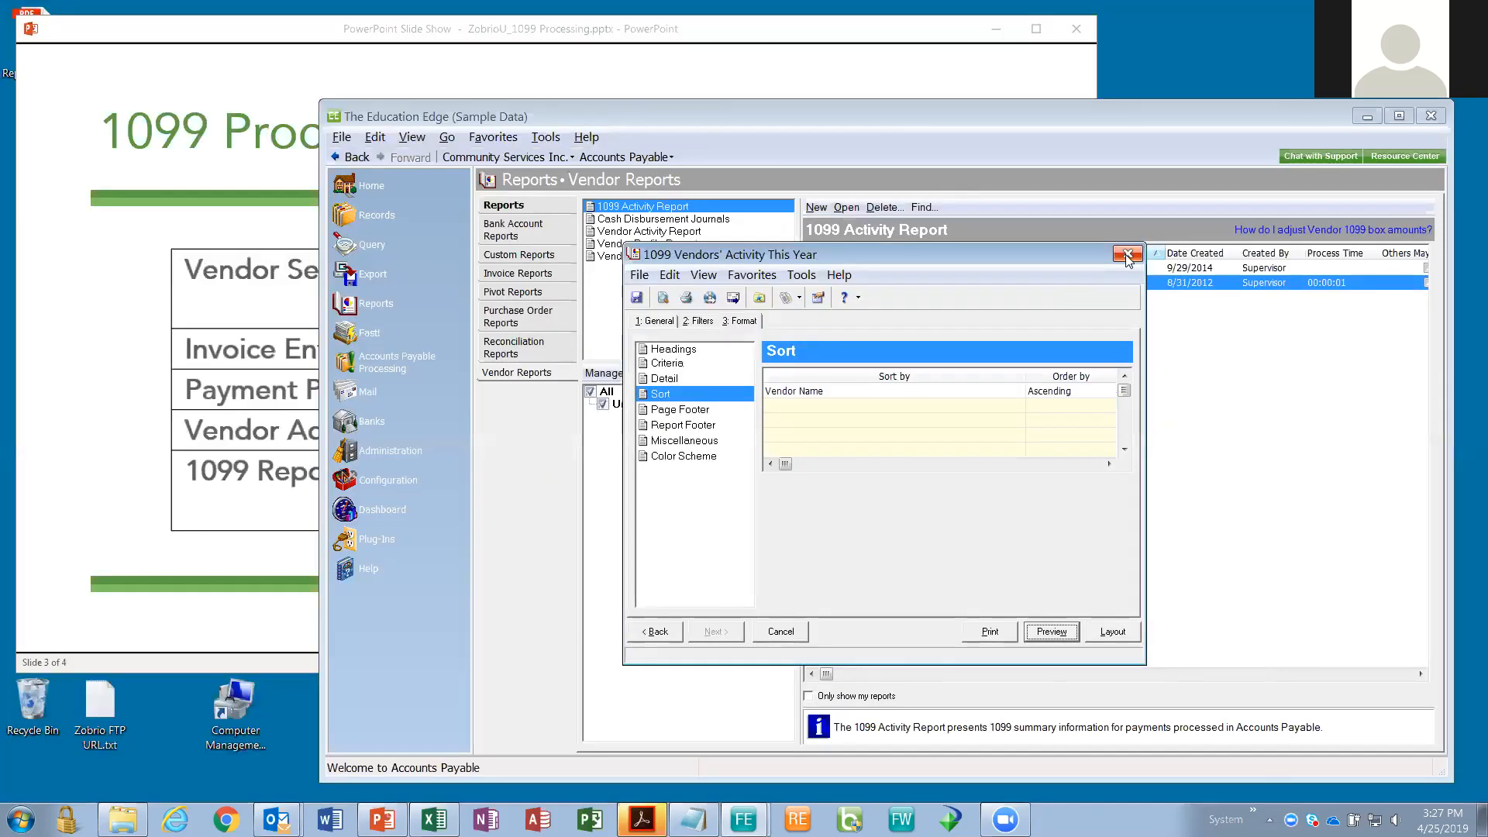
click(1125, 254)
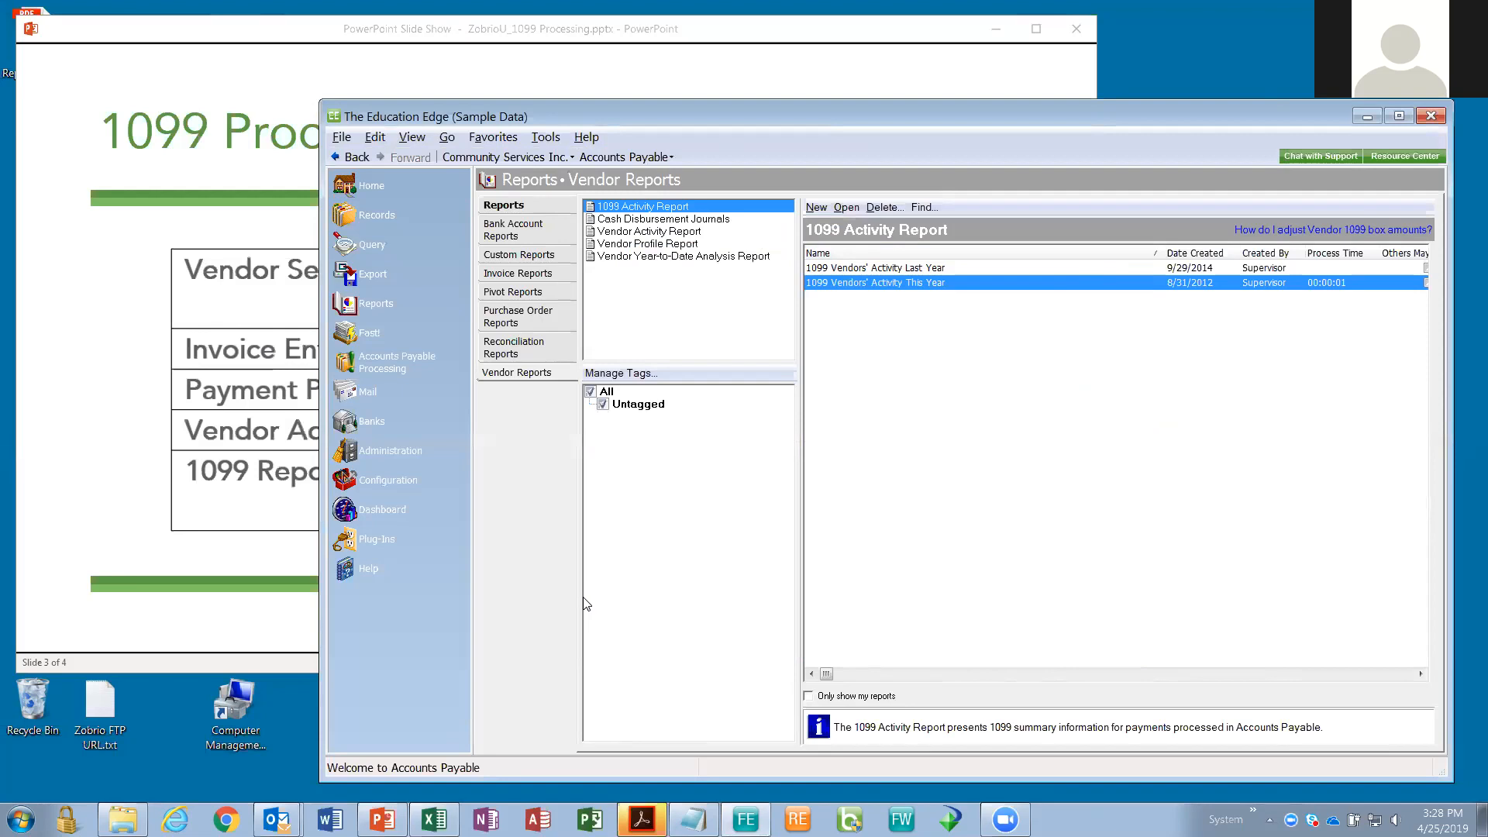
Step: Switch to the PowerPoint slide show and advance from the 1099 Processing Workflow slide to the closing help slide
click(264, 434)
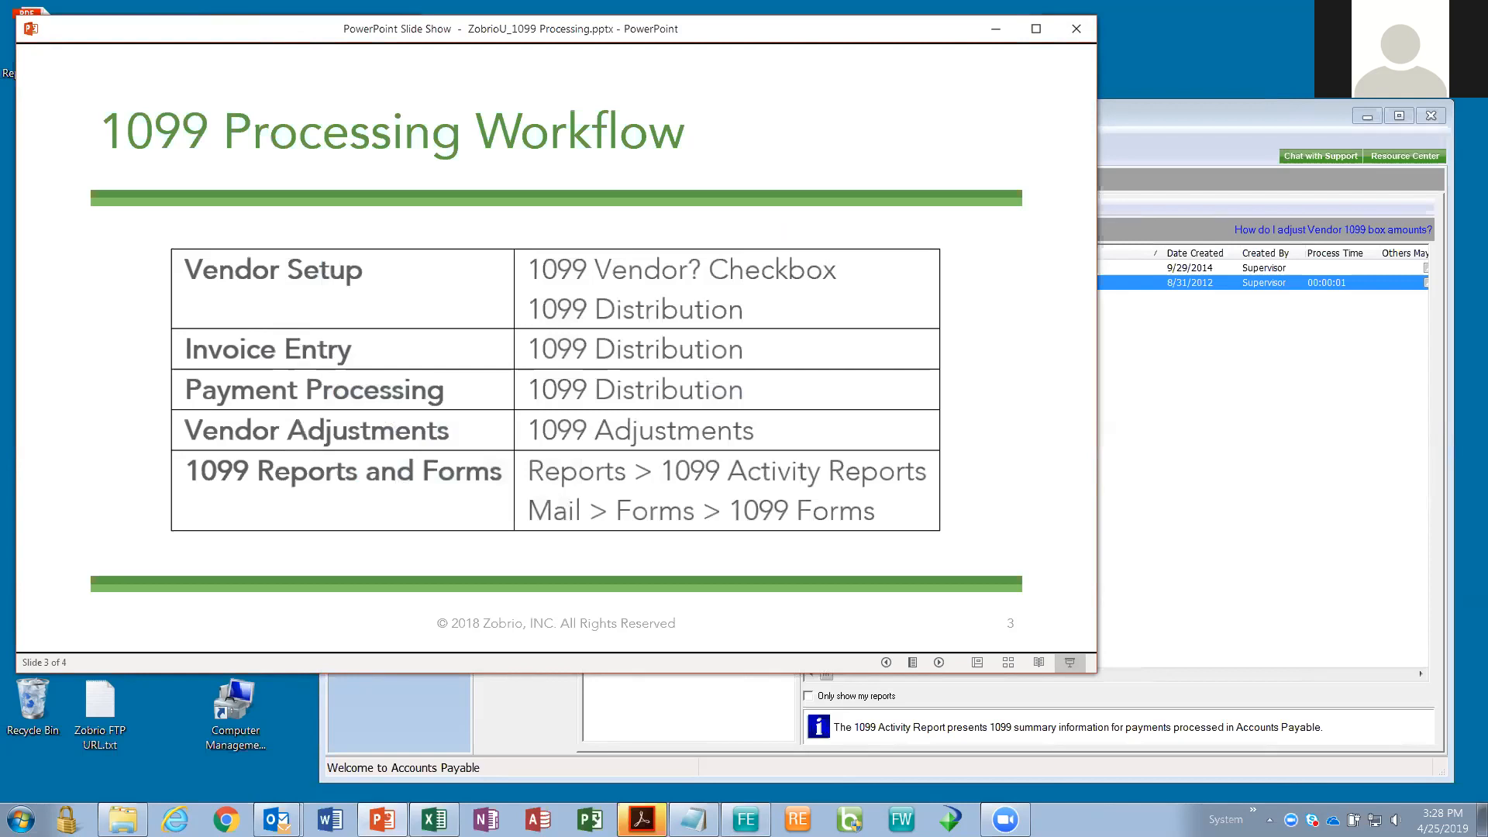
click(720, 412)
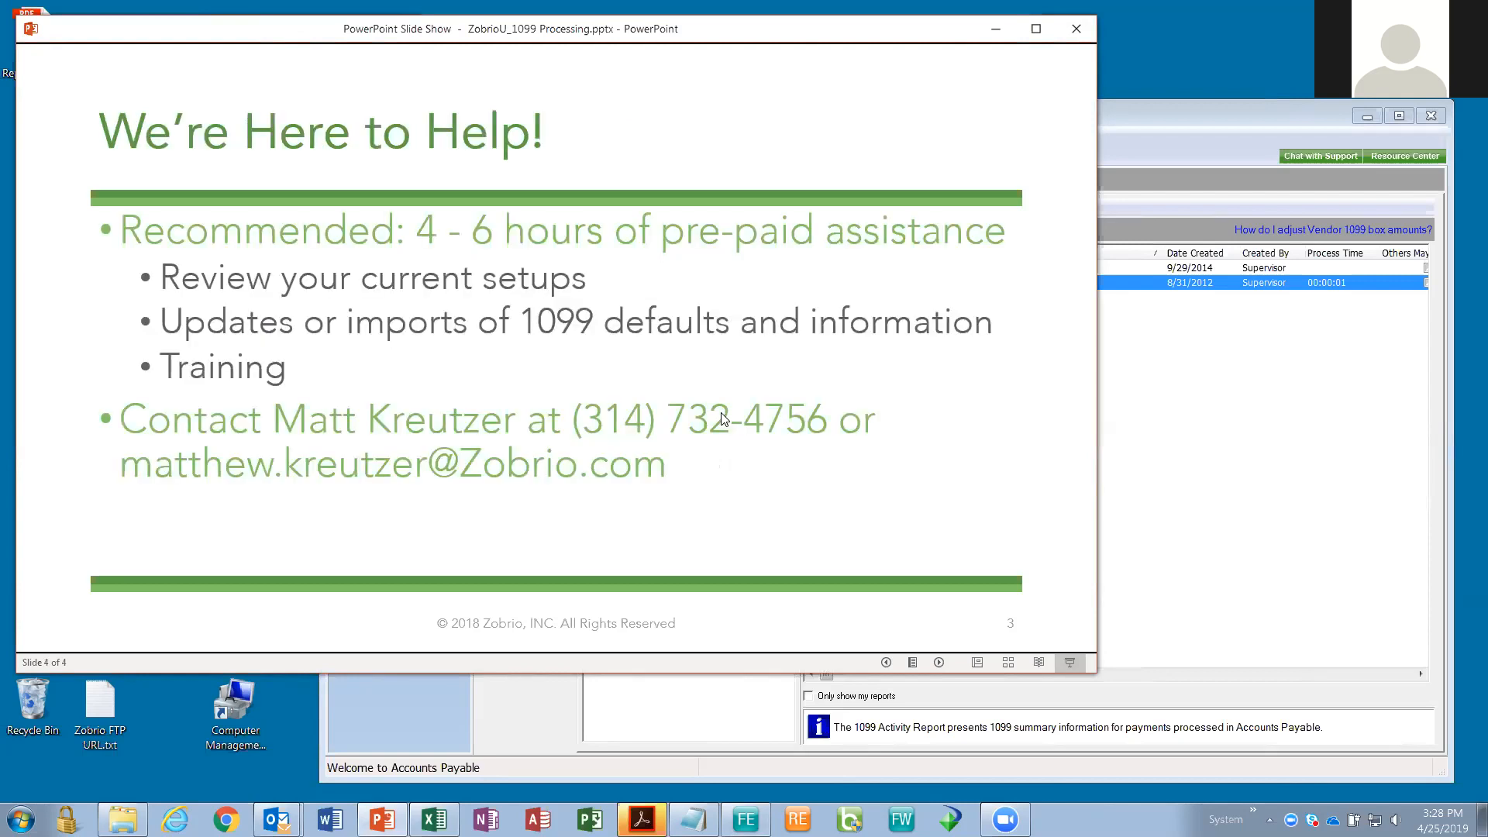